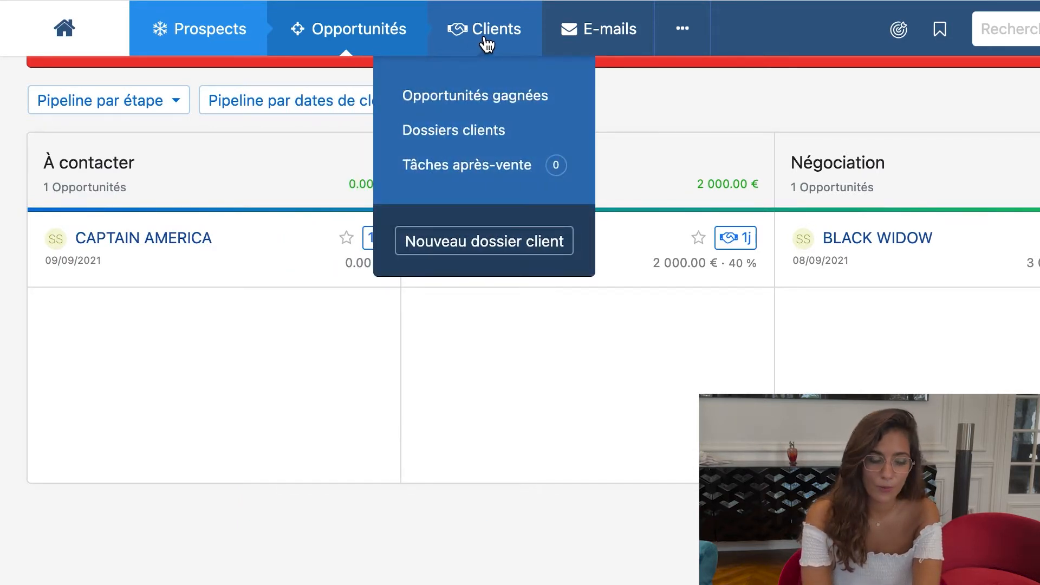
# Step: Start a new prospecting file and view the conditions for importing it from Excel or CSV
pyautogui.moveTo(207, 35)
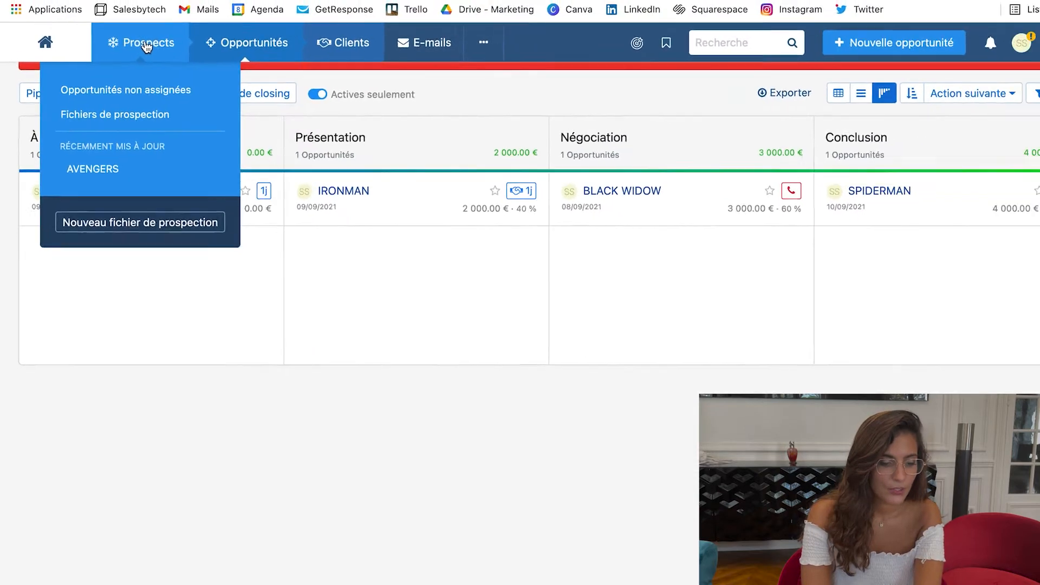
pyautogui.click(147, 47)
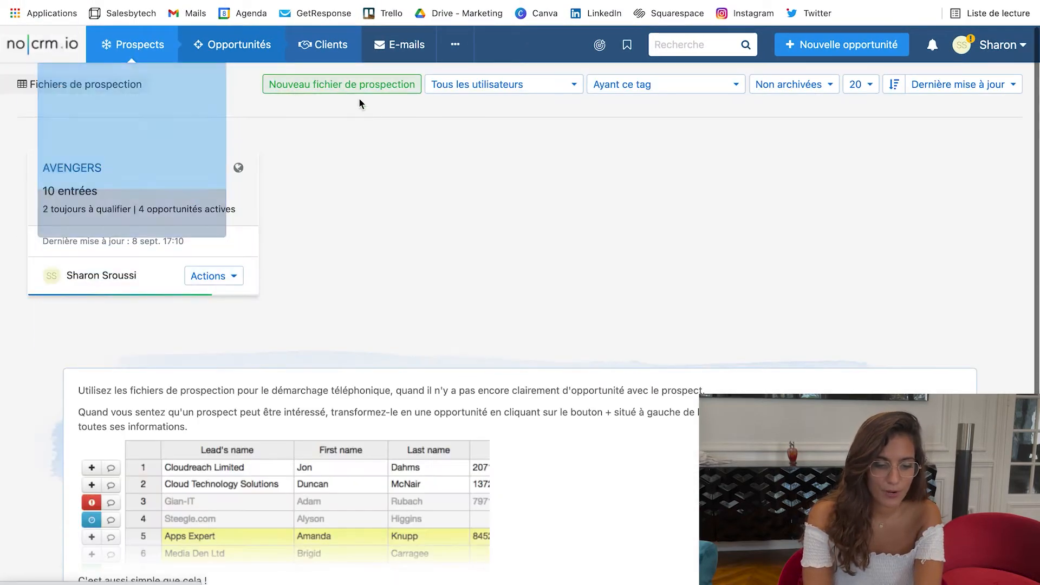
pyautogui.click(374, 92)
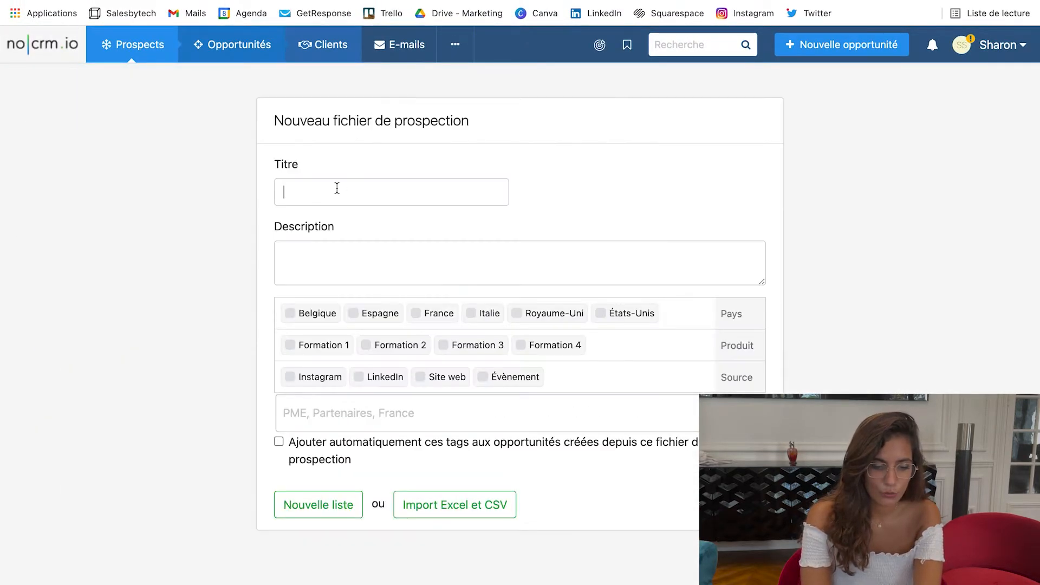
pyautogui.click(336, 190)
pyautogui.click(305, 275)
pyautogui.click(476, 500)
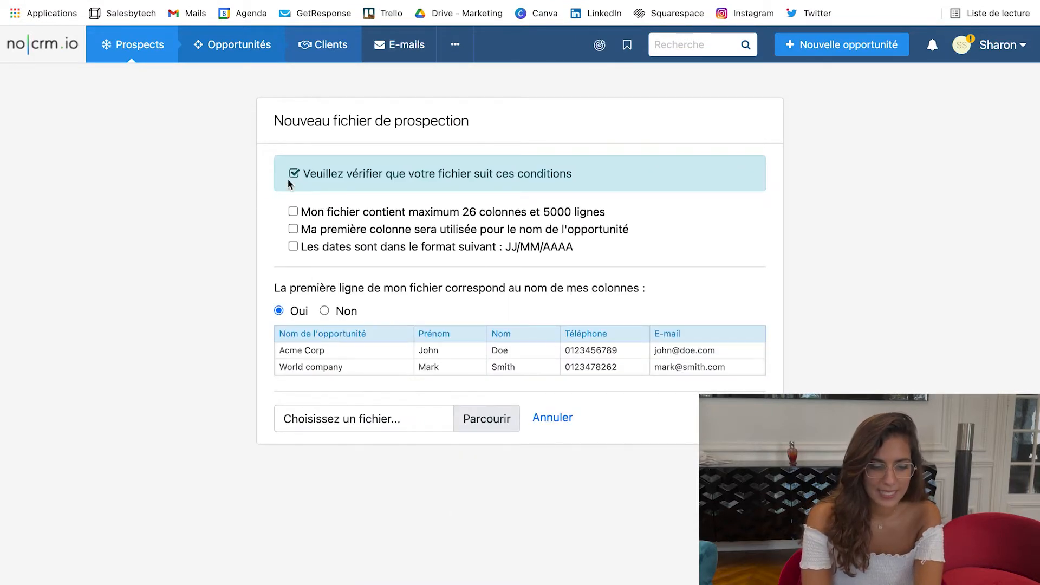
# Step: Open the existing AVENGERS prospecting file and convert the LOKI row into an opportunity
pyautogui.moveTo(119, 49)
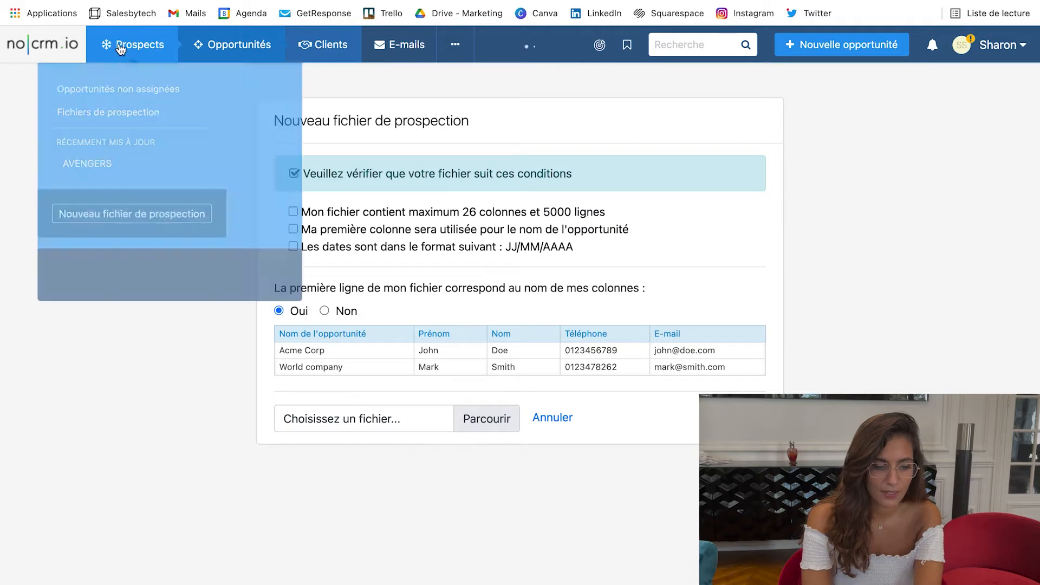
pyautogui.click(121, 49)
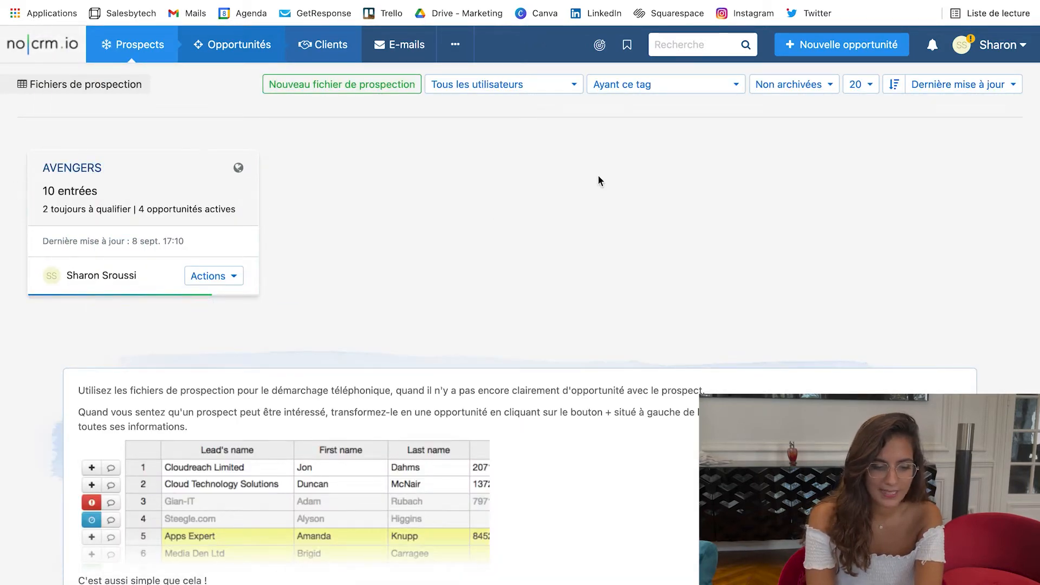
pyautogui.click(66, 169)
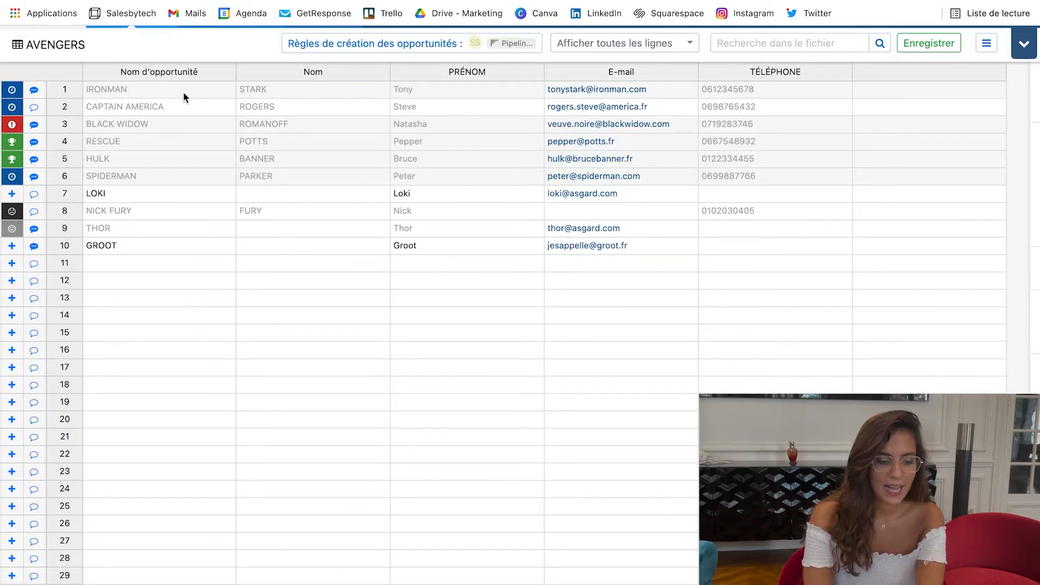
pyautogui.scroll(-1, 150, 140)
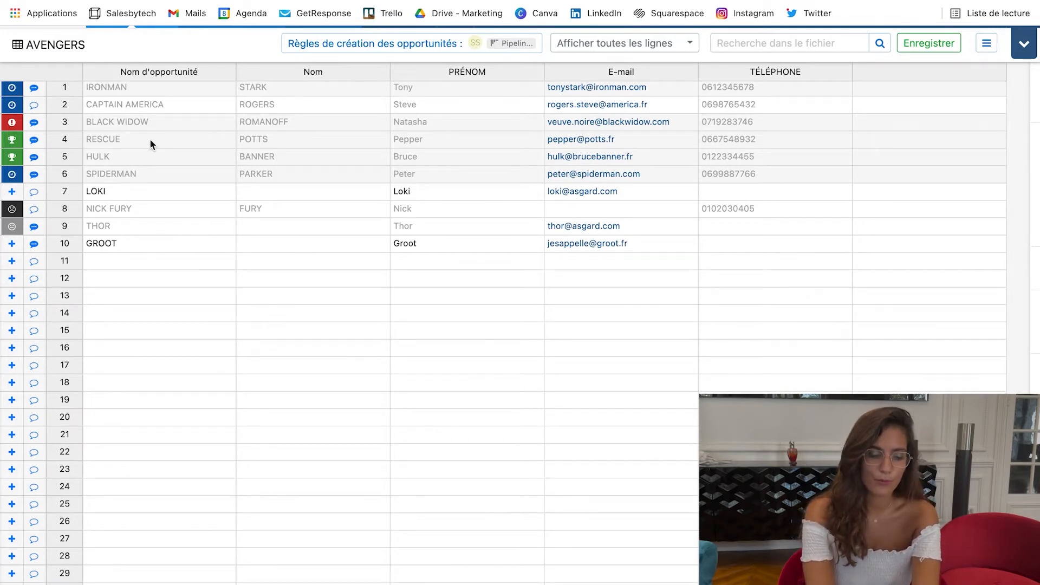
pyautogui.click(12, 192)
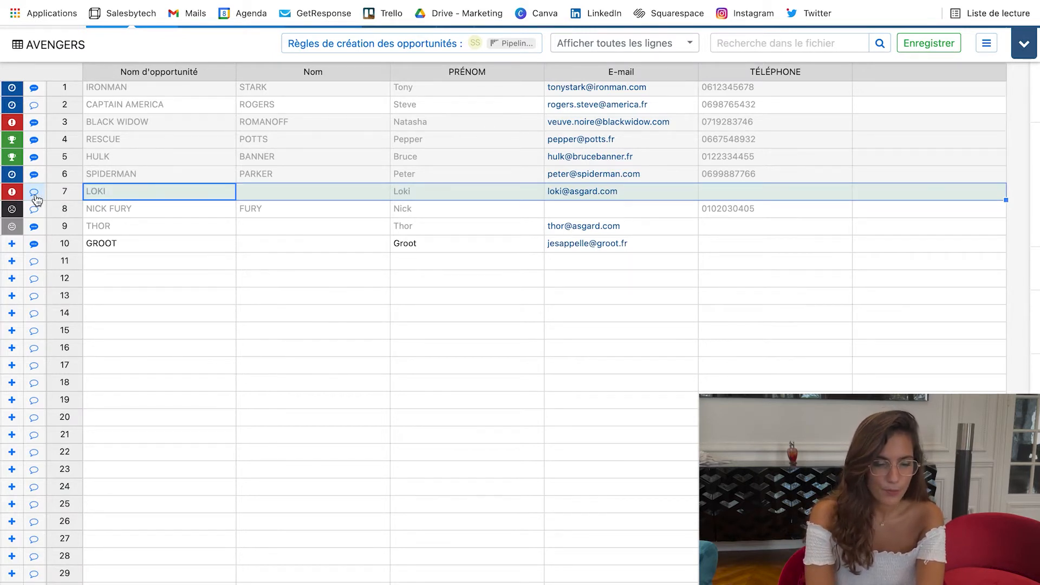
# Step: Log a call activity with the result Abouti on the LOKI opportunity, save it and close the record
pyautogui.click(34, 192)
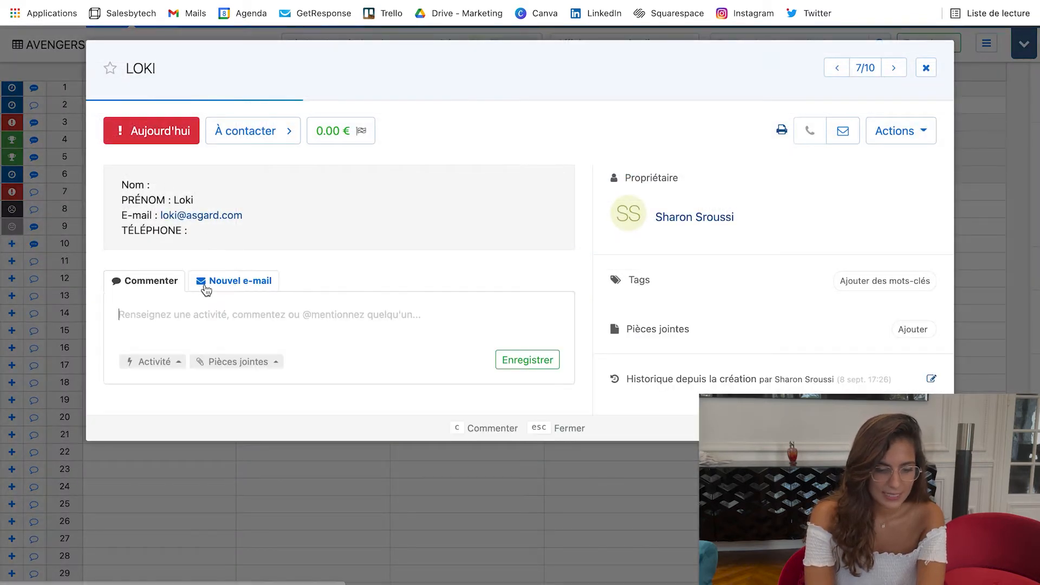
pyautogui.click(159, 363)
pyautogui.click(174, 242)
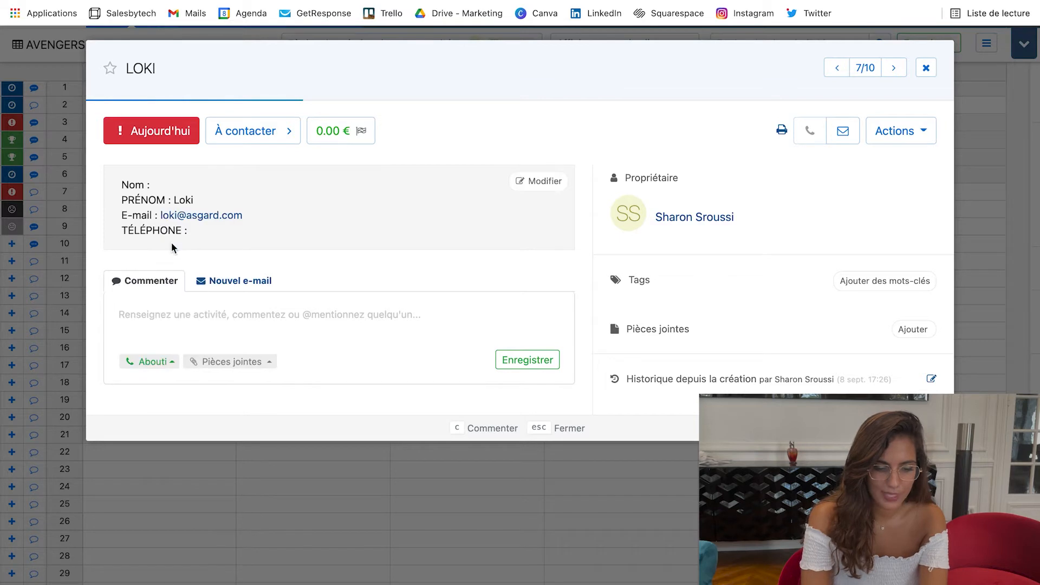
pyautogui.click(528, 360)
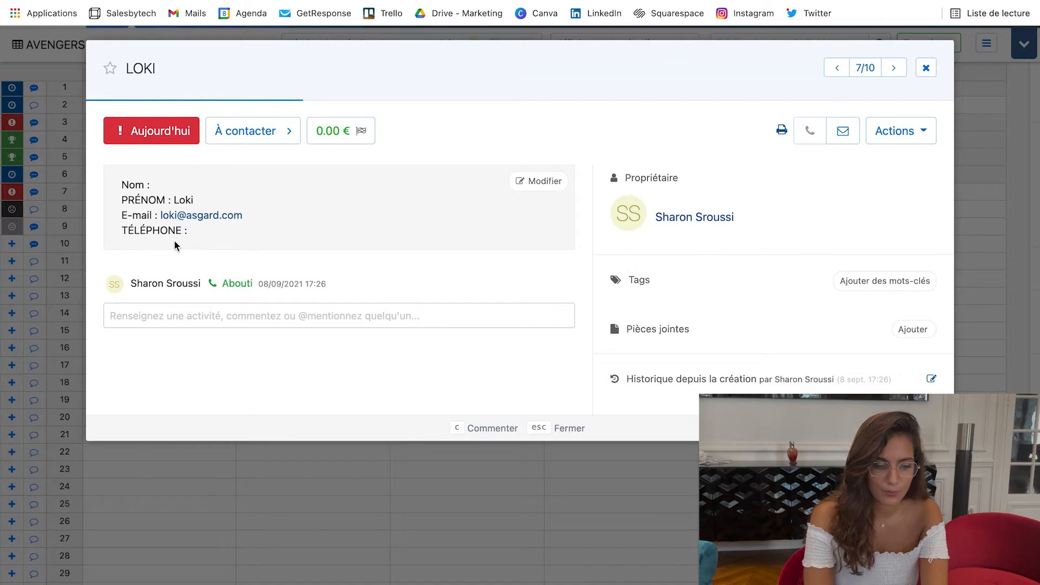
pyautogui.click(926, 67)
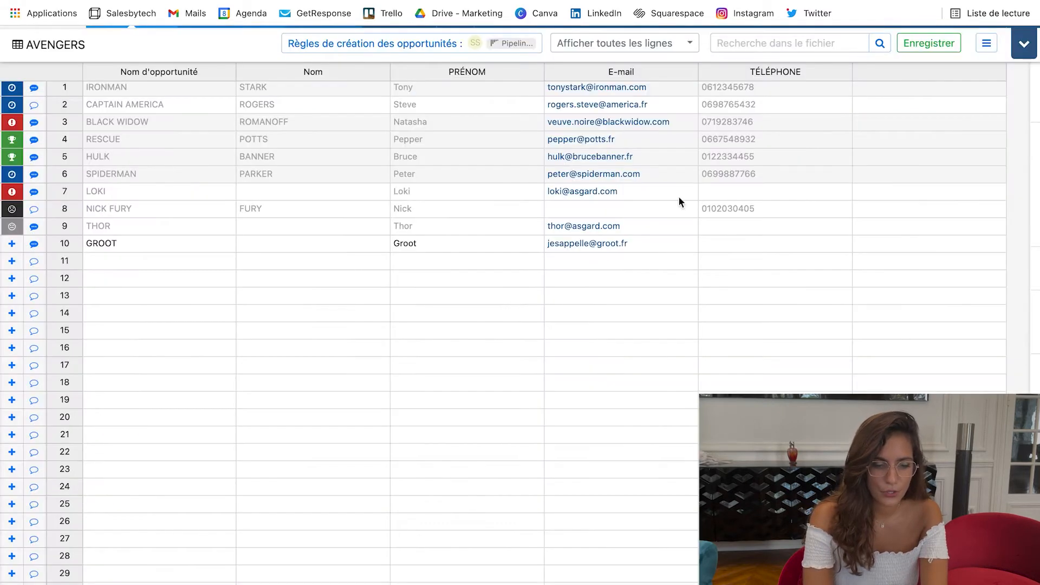
# Step: Deactivate the GROOT prospect from its record and return to the prospecting file
pyautogui.click(34, 245)
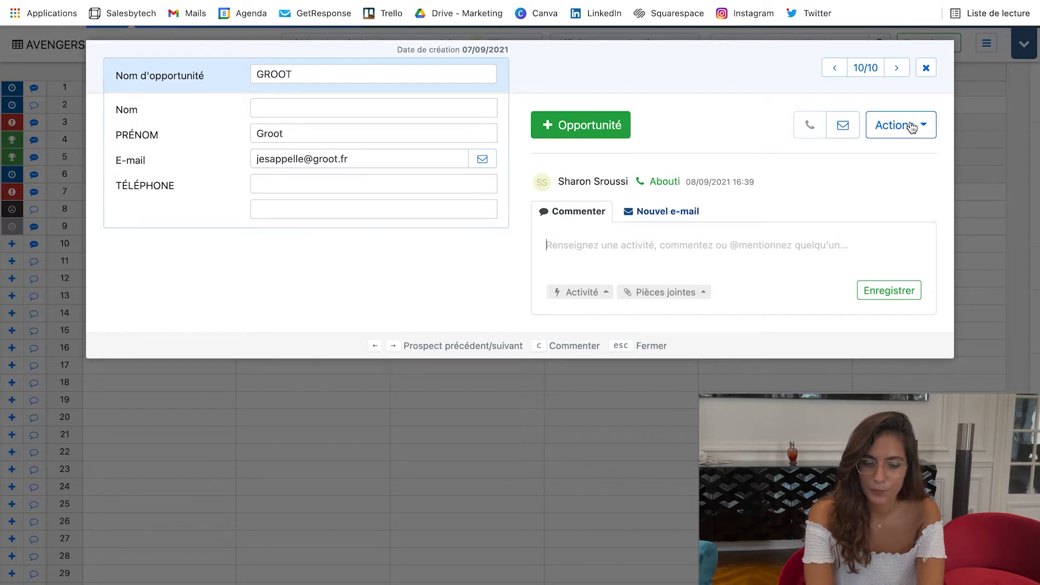
pyautogui.click(913, 128)
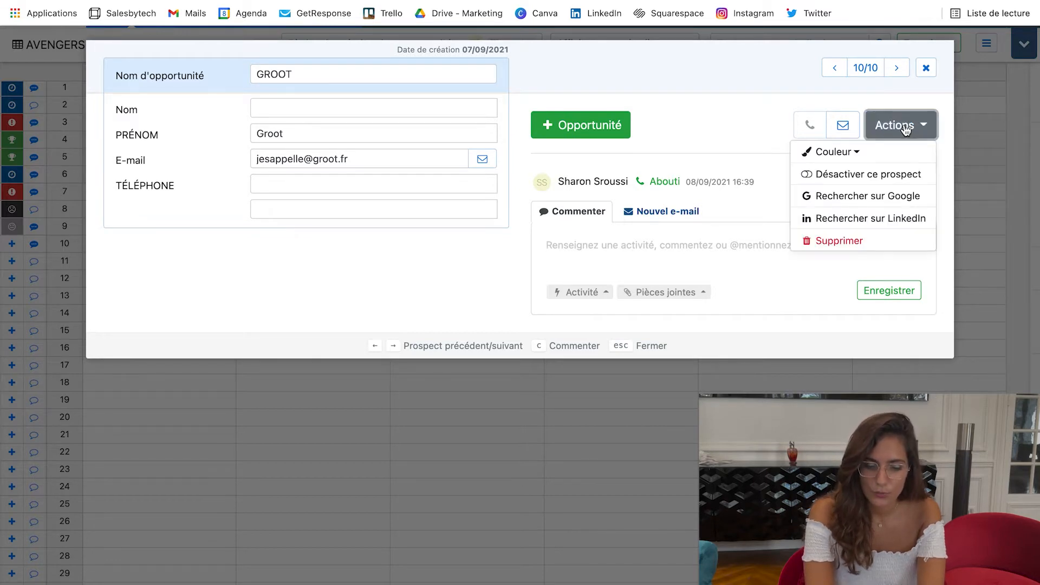
pyautogui.click(876, 176)
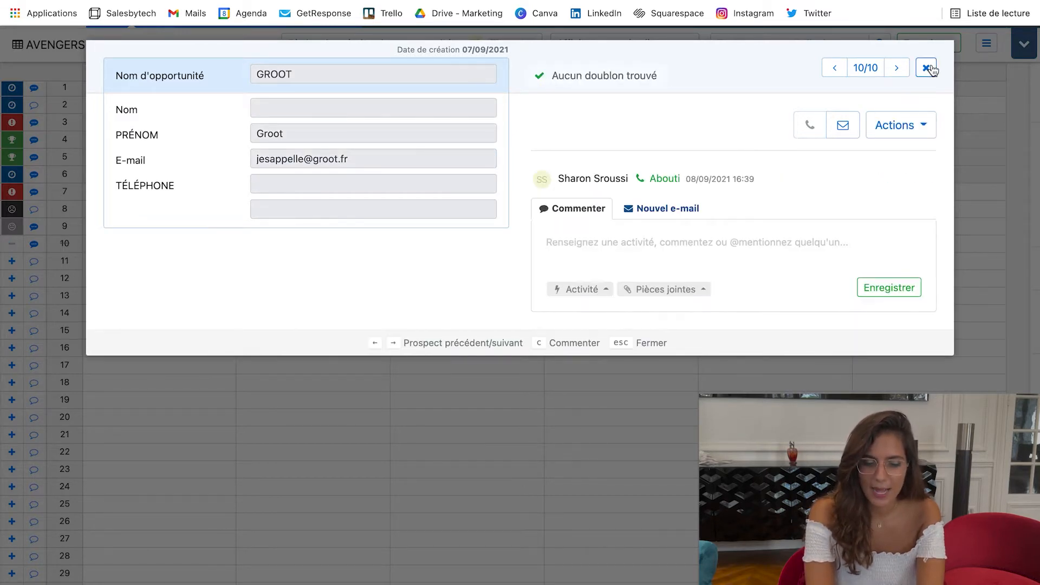
pyautogui.click(925, 68)
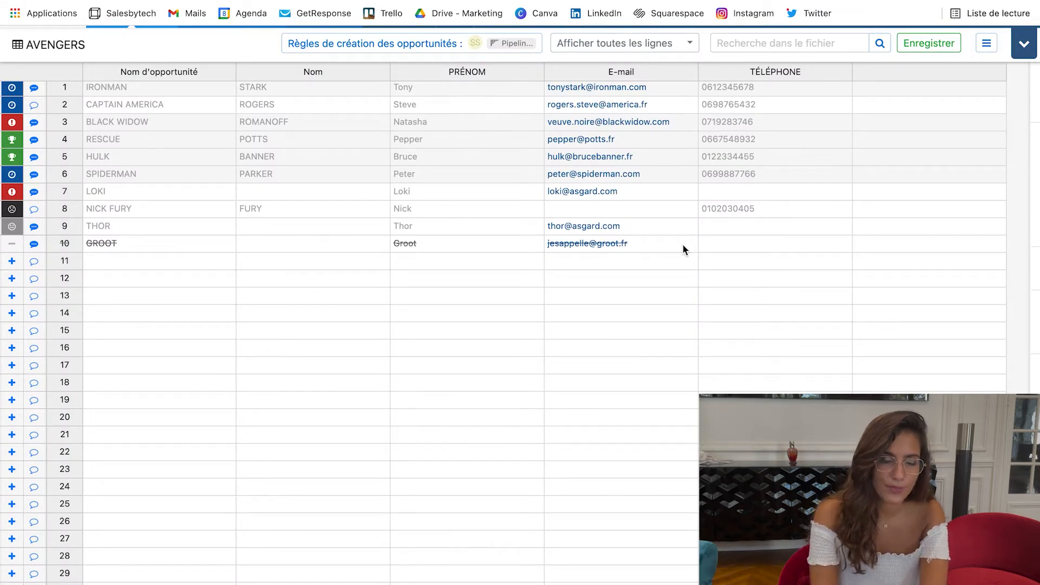
# Step: Reactivate the GROOT prospect from its record and return to the prospecting file
pyautogui.click(37, 245)
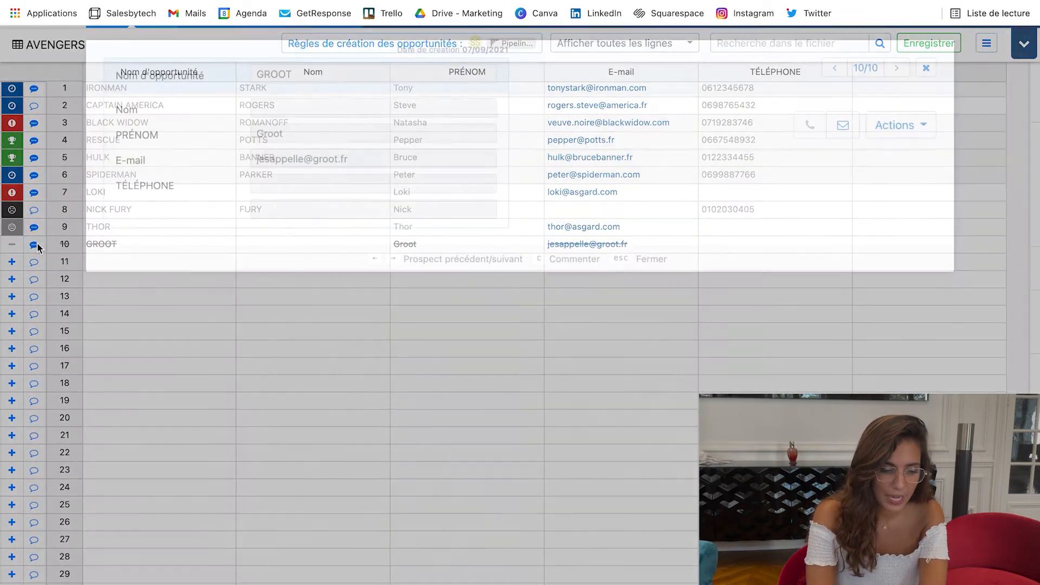
pyautogui.click(899, 129)
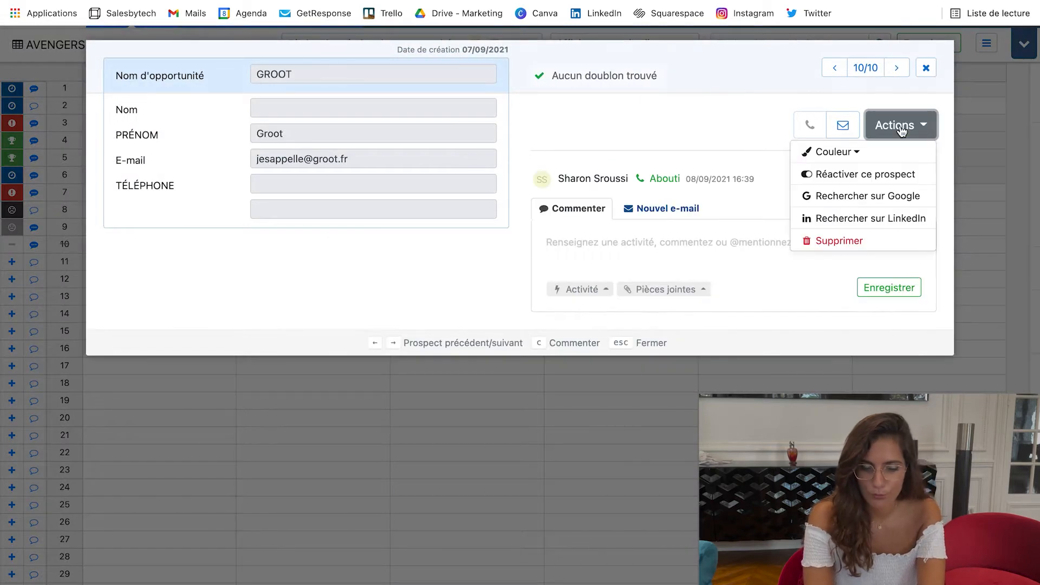
pyautogui.click(846, 176)
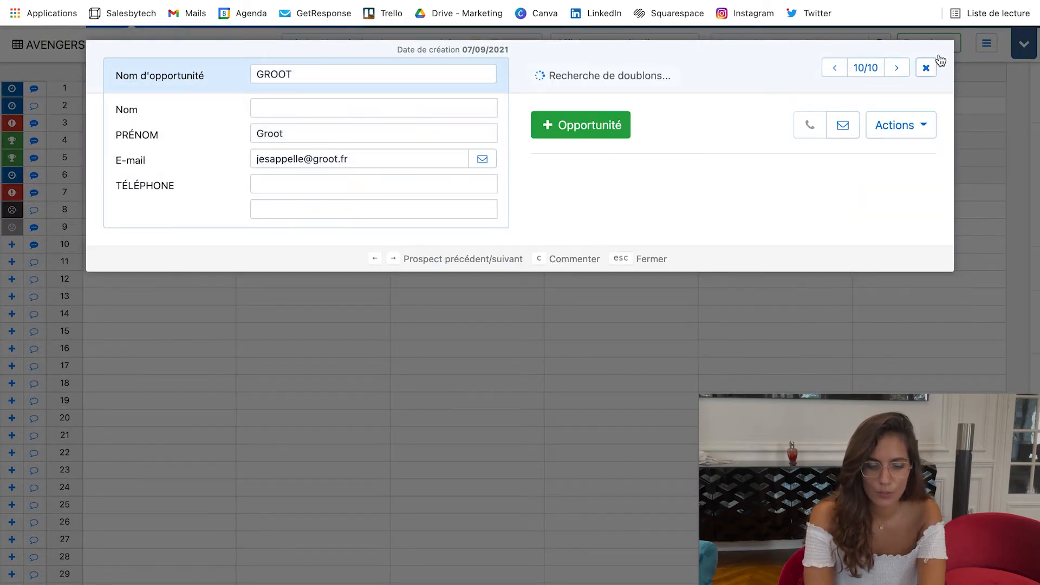
pyautogui.click(926, 67)
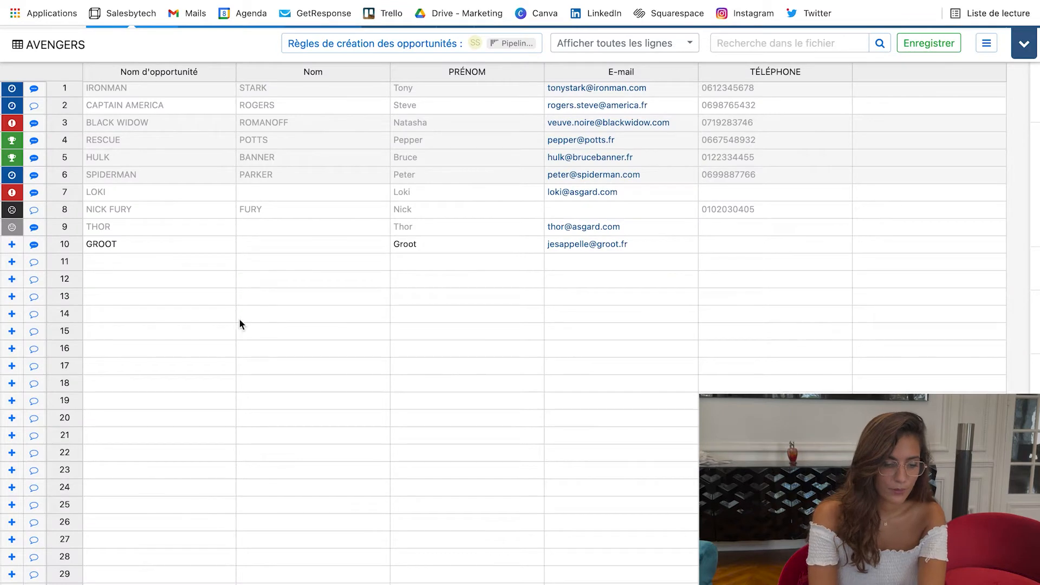
# Step: Colour the NICK FURY row yellow and the THOR row light orange in the prospecting file
pyautogui.rightClick(64, 216)
pyautogui.moveTo(98, 227)
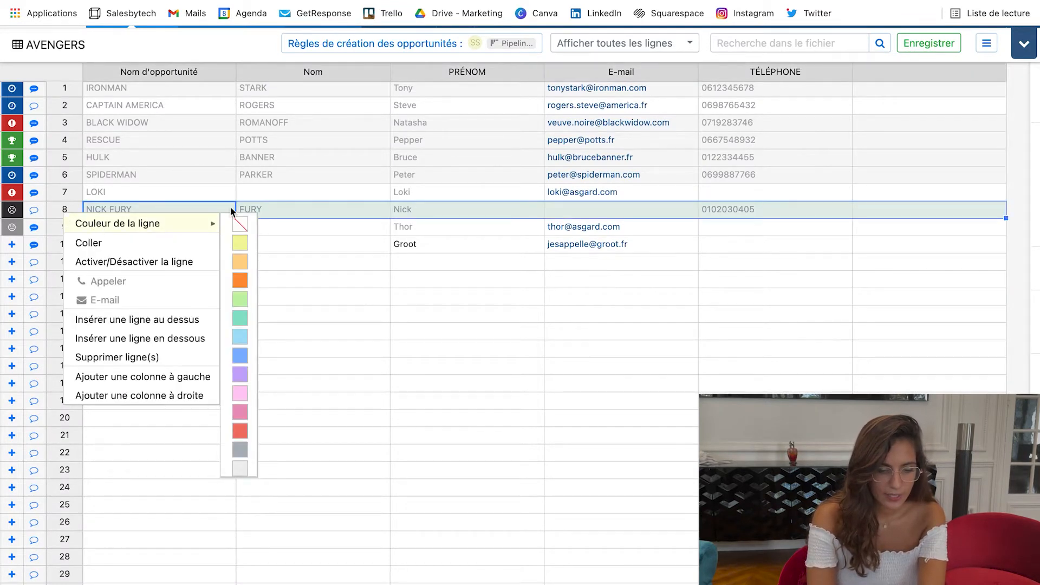
pyautogui.click(242, 244)
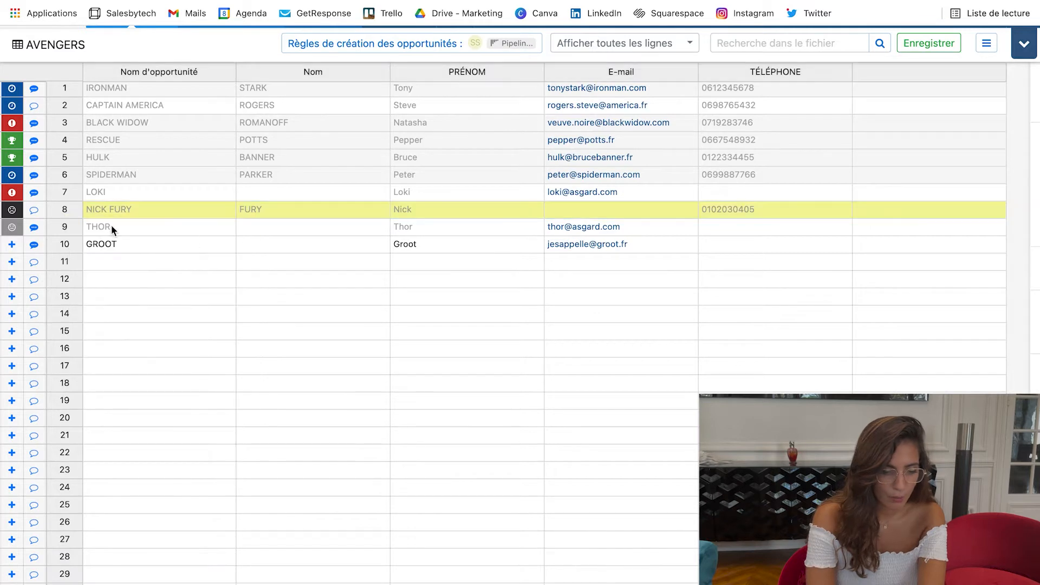
pyautogui.rightClick(65, 232)
pyautogui.moveTo(128, 242)
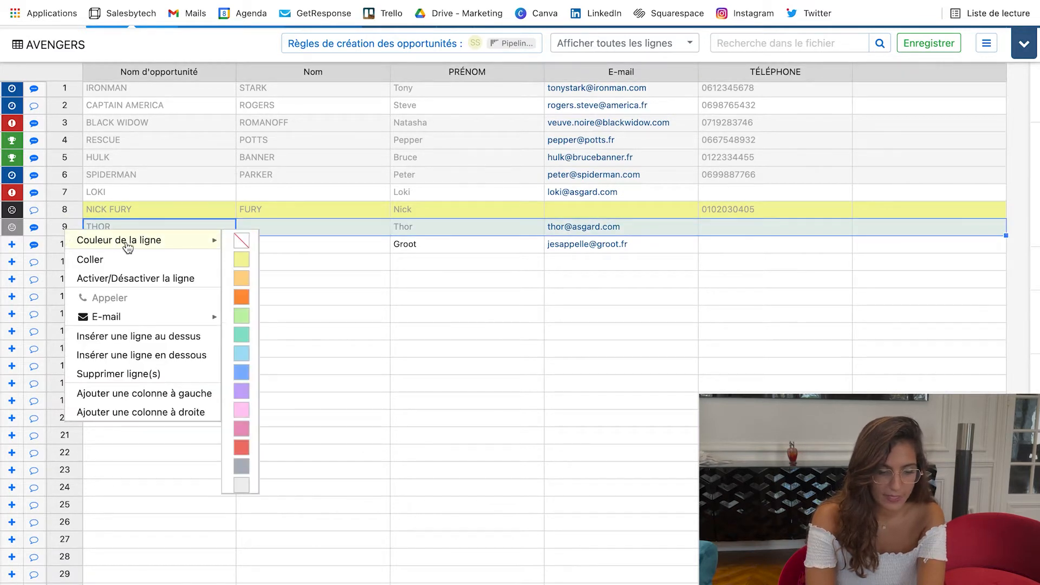
pyautogui.click(242, 279)
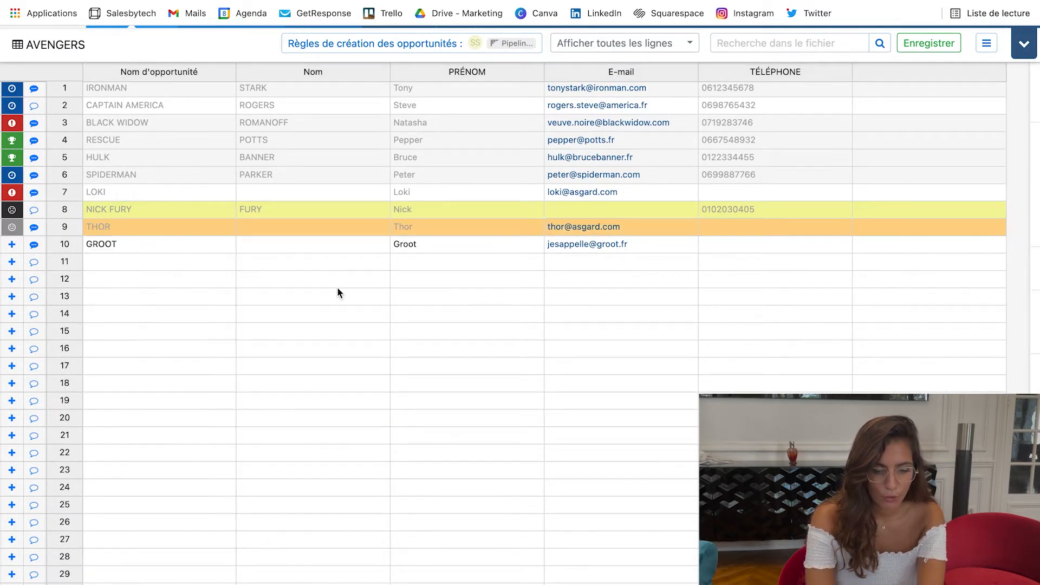
# Step: Display the opportunities in the Pipeline par étape view
pyautogui.scroll(-1, 337, 287)
pyautogui.scroll(1, 337, 287)
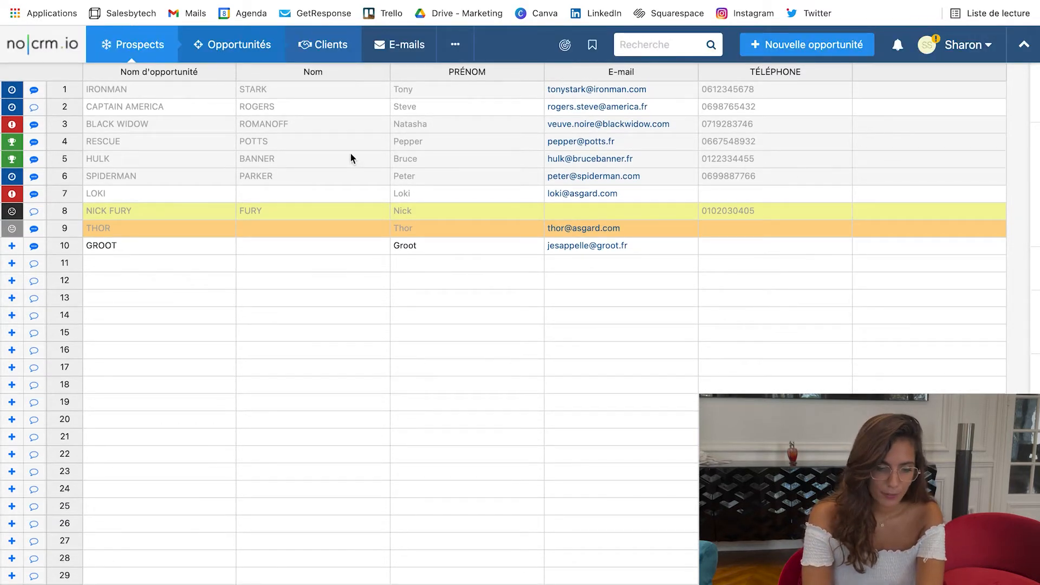
pyautogui.moveTo(251, 52)
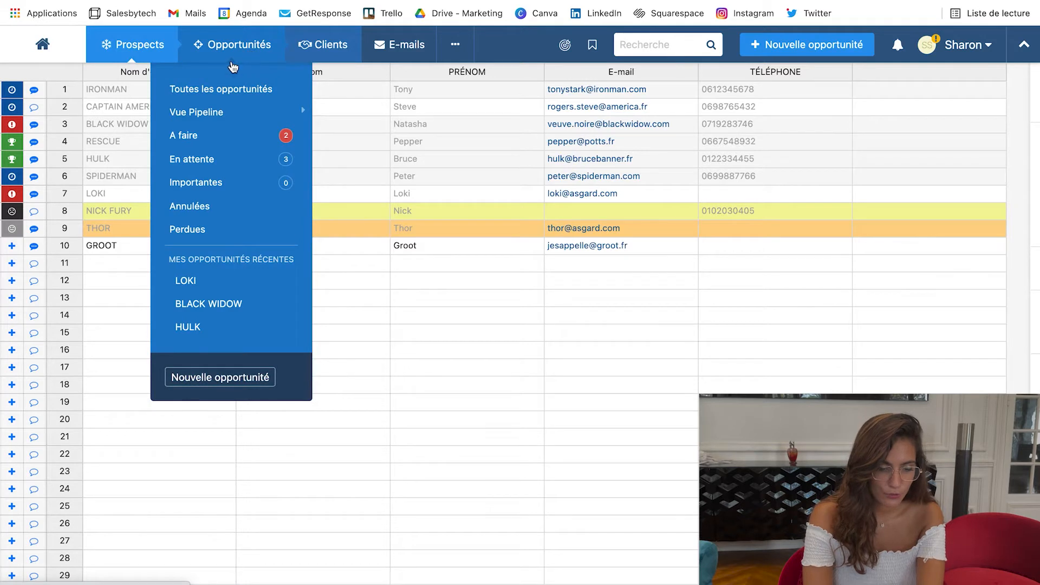
pyautogui.moveTo(205, 114)
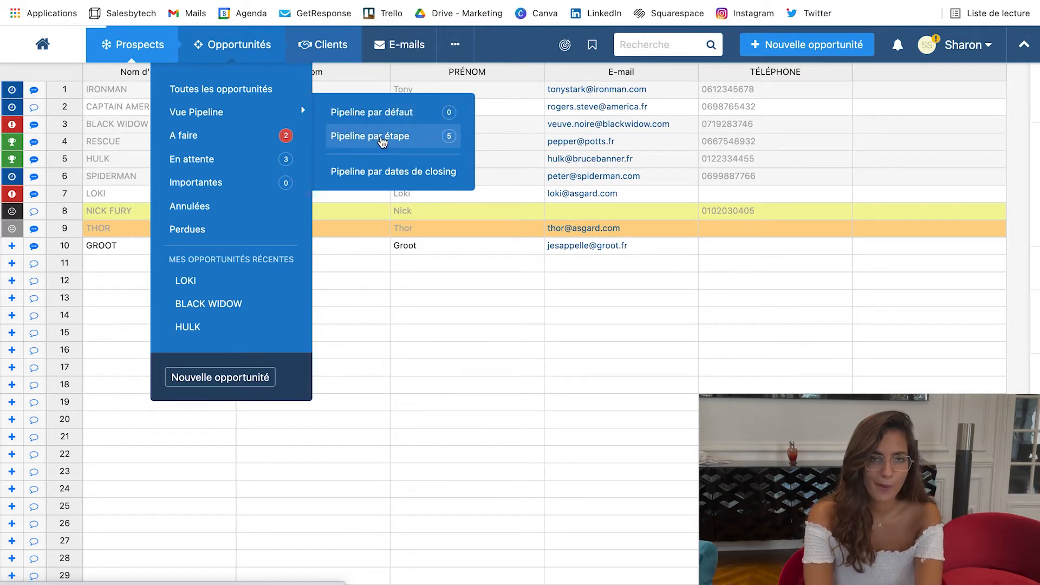
pyautogui.click(381, 139)
pyautogui.scroll(-1, 258, 200)
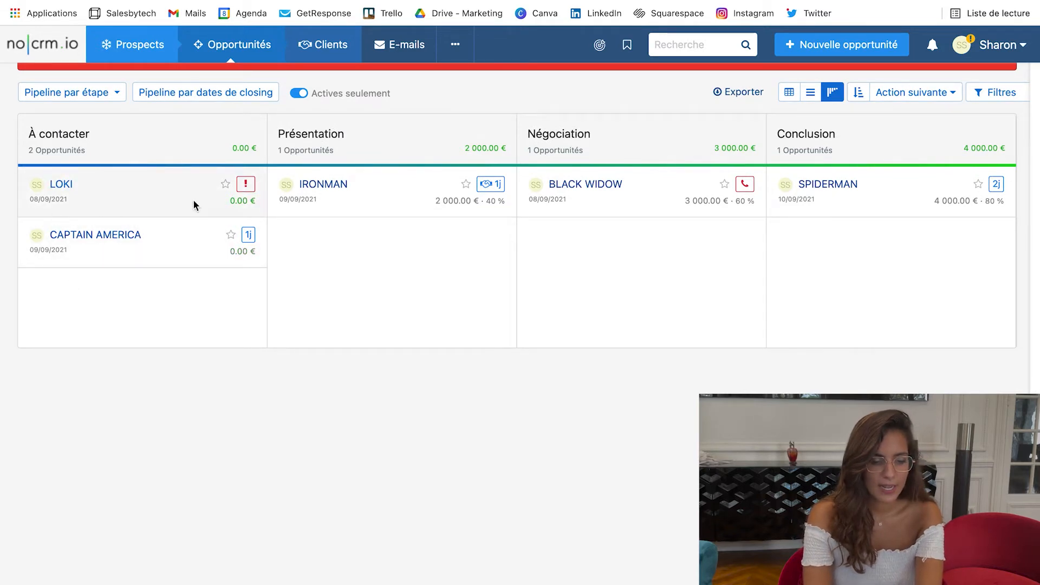
# Step: Open the LOKI opportunity from the À contacter stage, put its details in edit mode and save them without changes
pyautogui.click(62, 184)
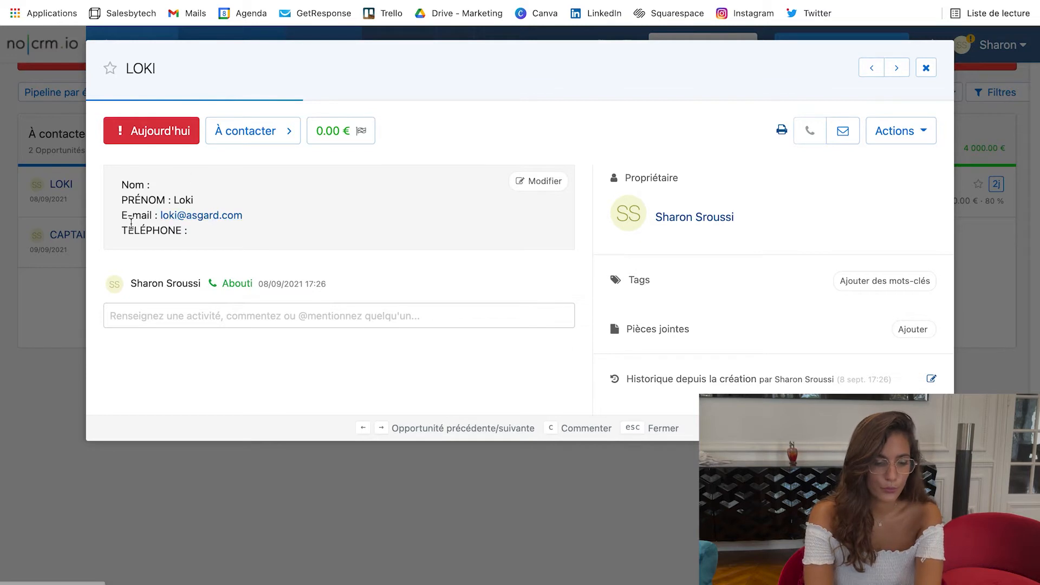
pyautogui.click(534, 187)
pyautogui.click(151, 249)
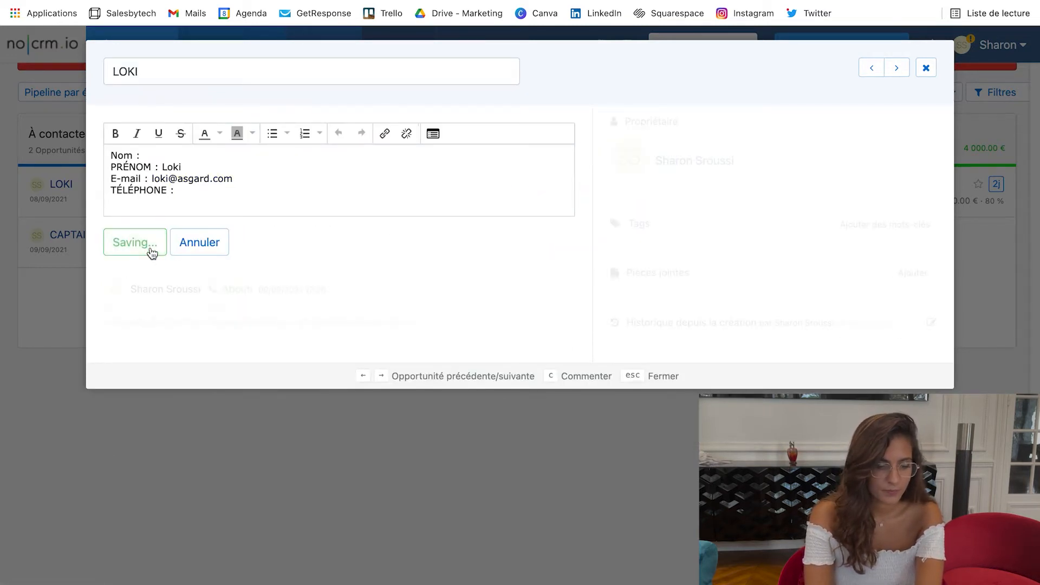
# Step: Try mentioning a user with @ in a comment on the LOKI opportunity, then clear the comment
pyautogui.click(186, 321)
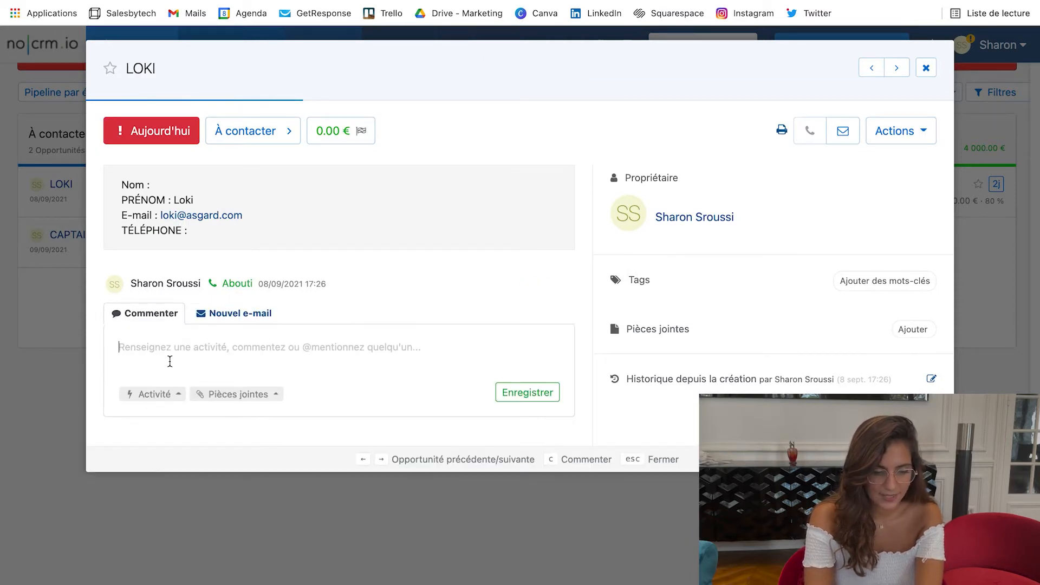
pyautogui.write('@')
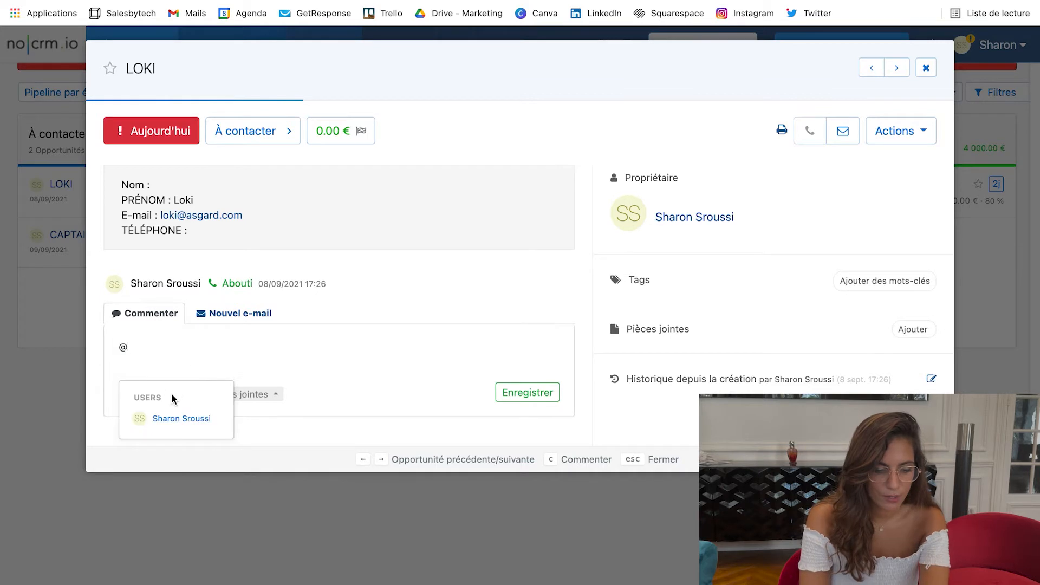
pyautogui.press('BackSpace')
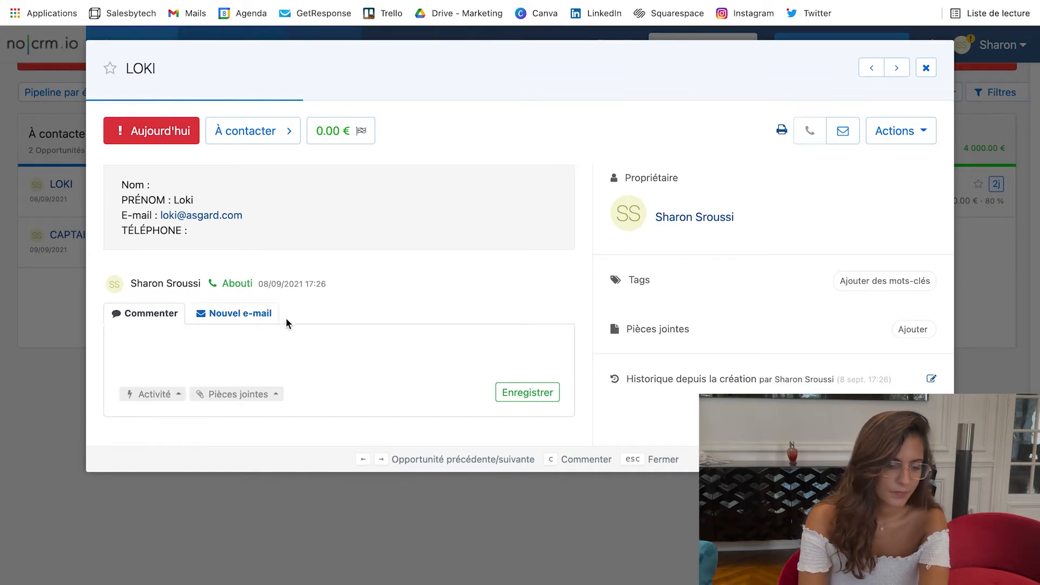
# Step: Open a new e-mail draft addressed to the contact from the LOKI opportunity
pyautogui.click(227, 319)
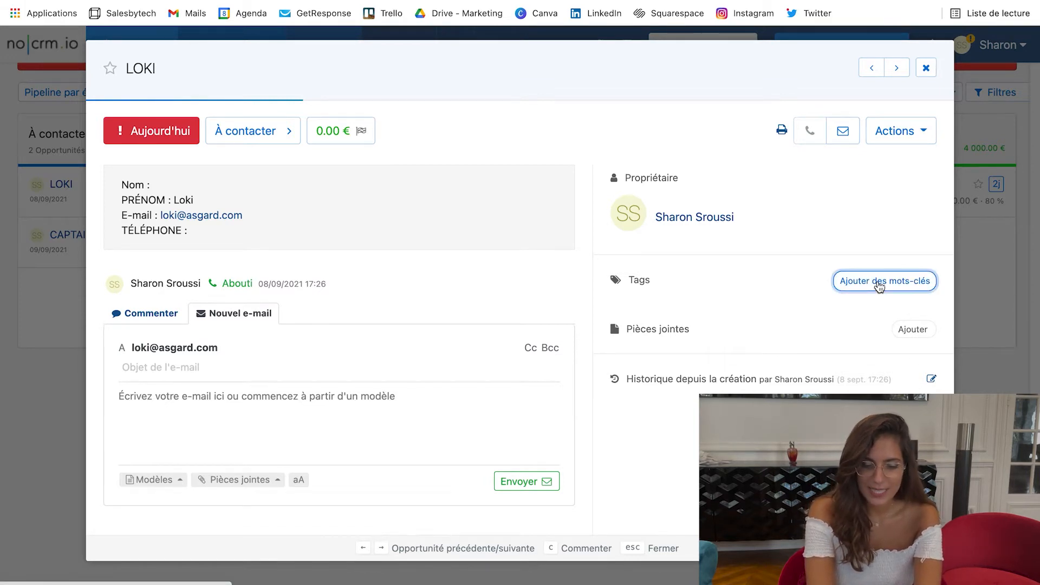
# Step: Add the tags France, Formation 2 and Évènement to the LOKI opportunity and save them
pyautogui.click(879, 281)
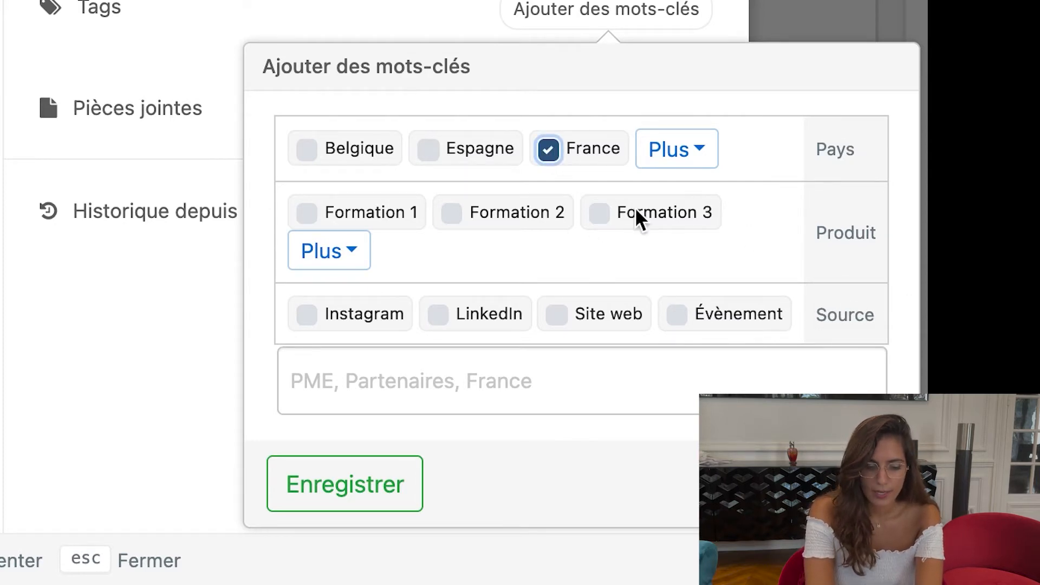
pyautogui.click(458, 213)
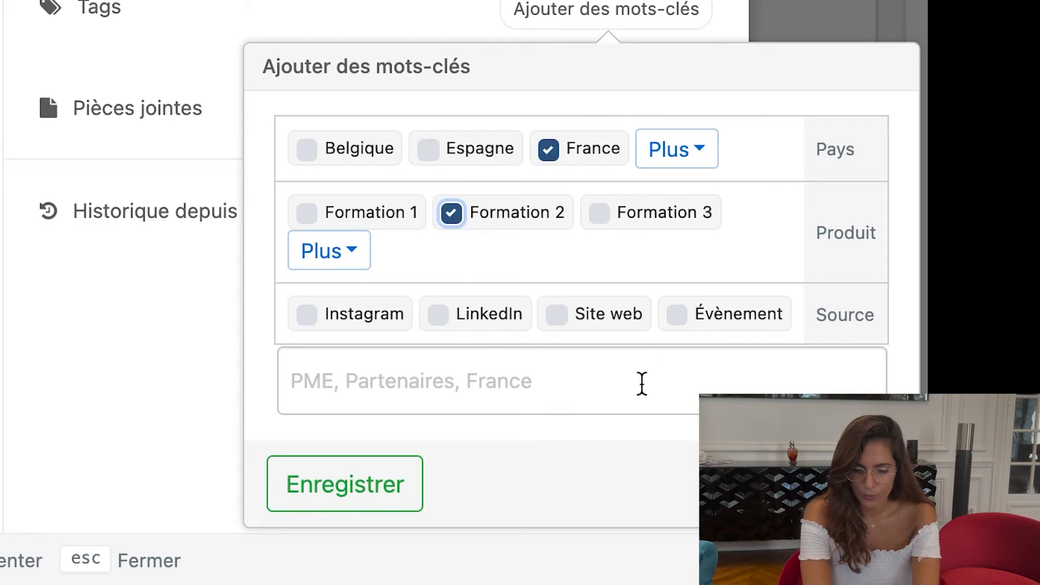
pyautogui.click(680, 314)
pyautogui.click(376, 482)
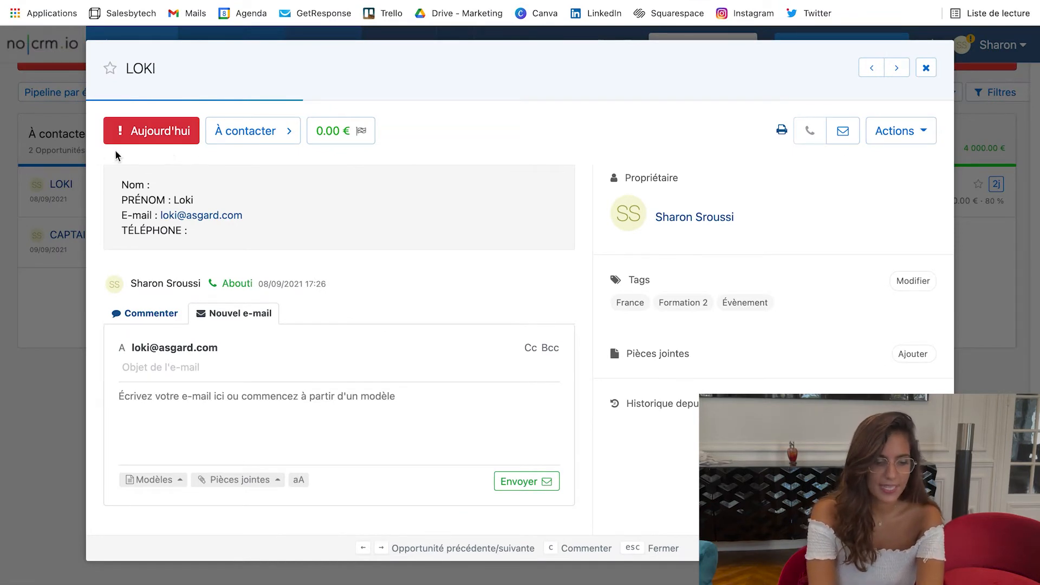
# Step: Put the LOKI opportunity on En attente with a reminder on 13/09/2021 and Appel as the planned activity
pyautogui.click(151, 132)
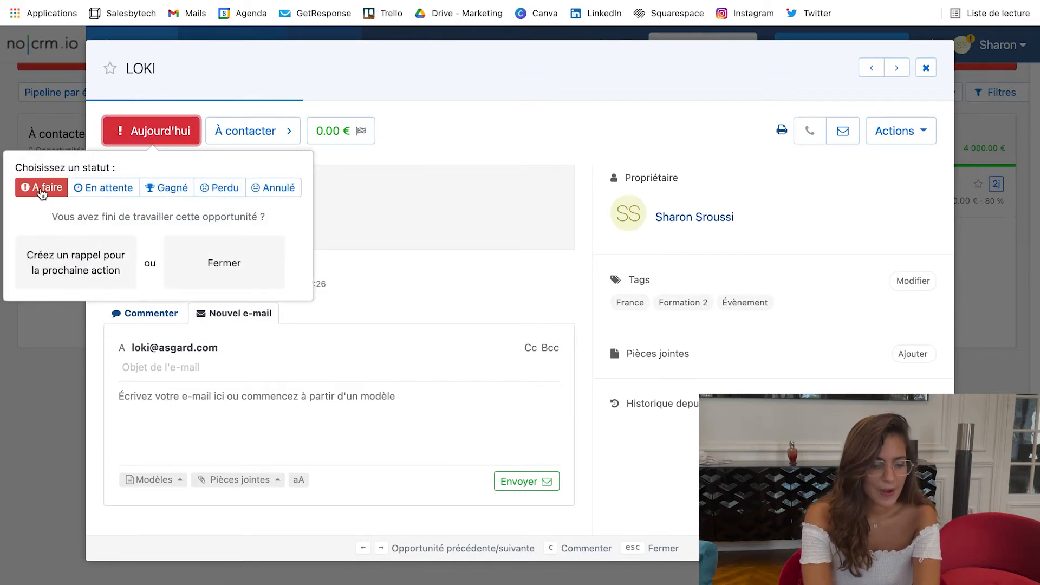
pyautogui.click(96, 197)
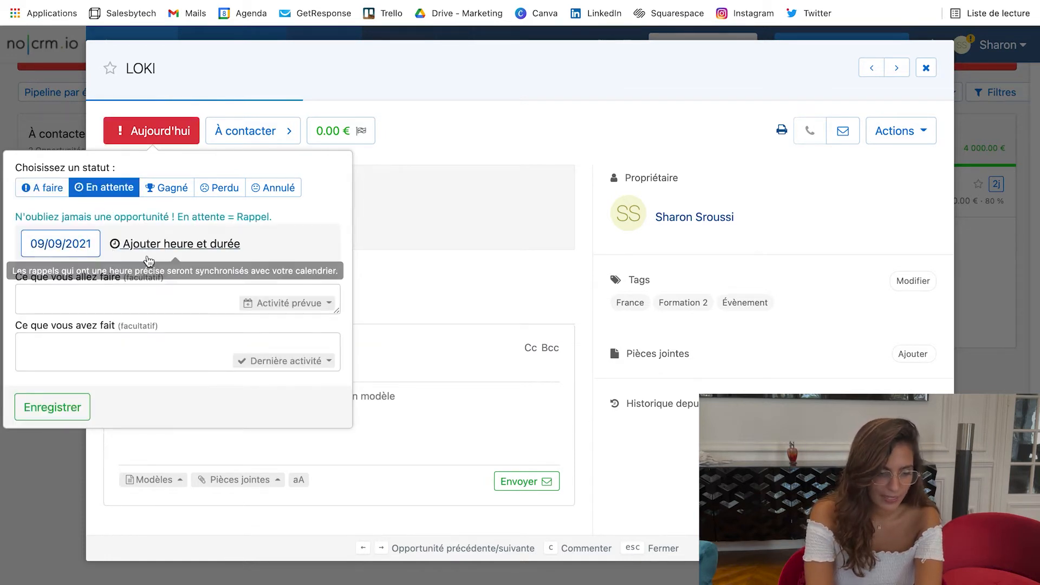
pyautogui.click(80, 252)
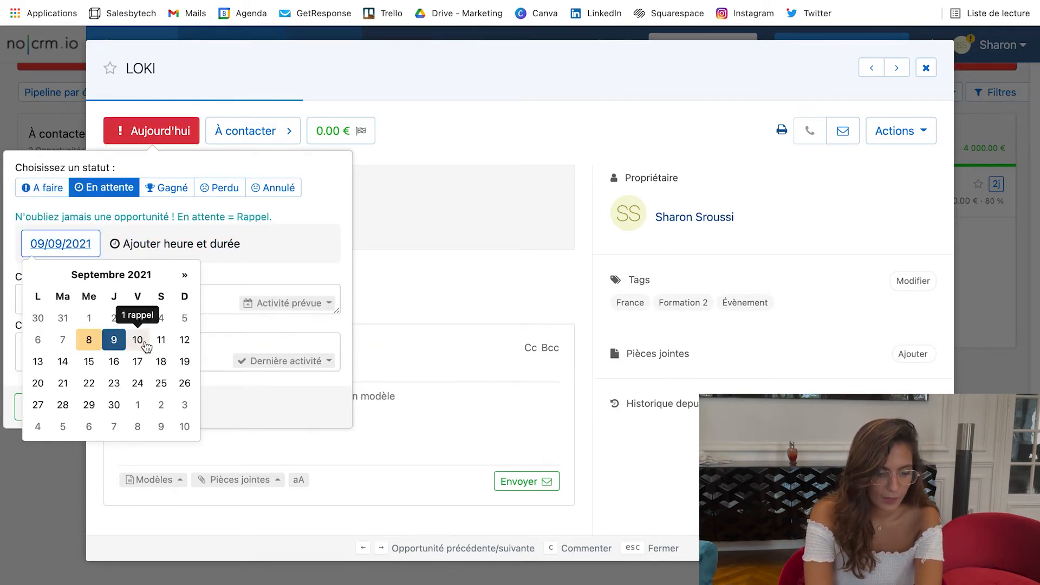
pyautogui.click(38, 361)
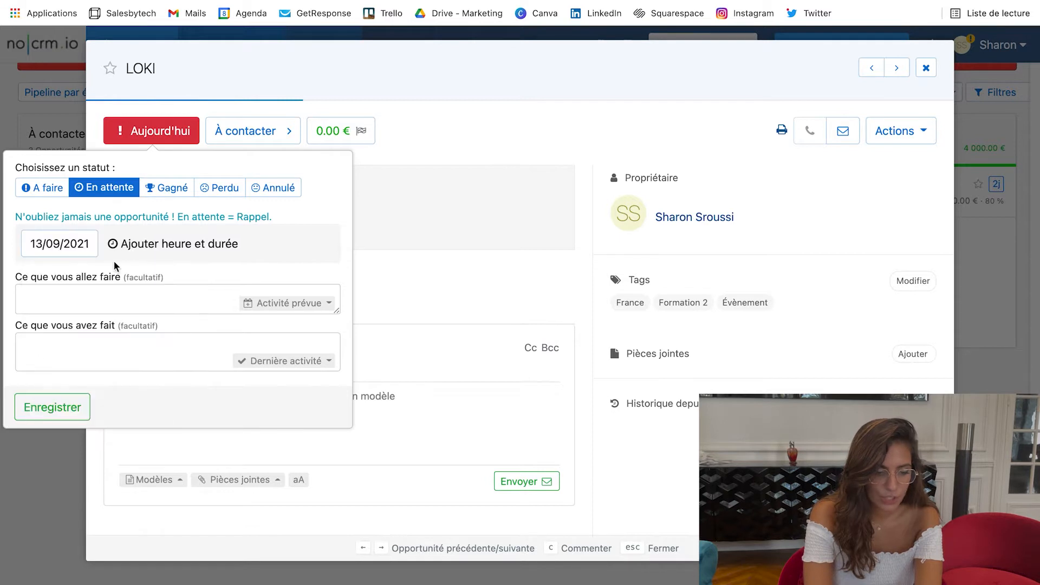
pyautogui.click(292, 307)
pyautogui.click(276, 326)
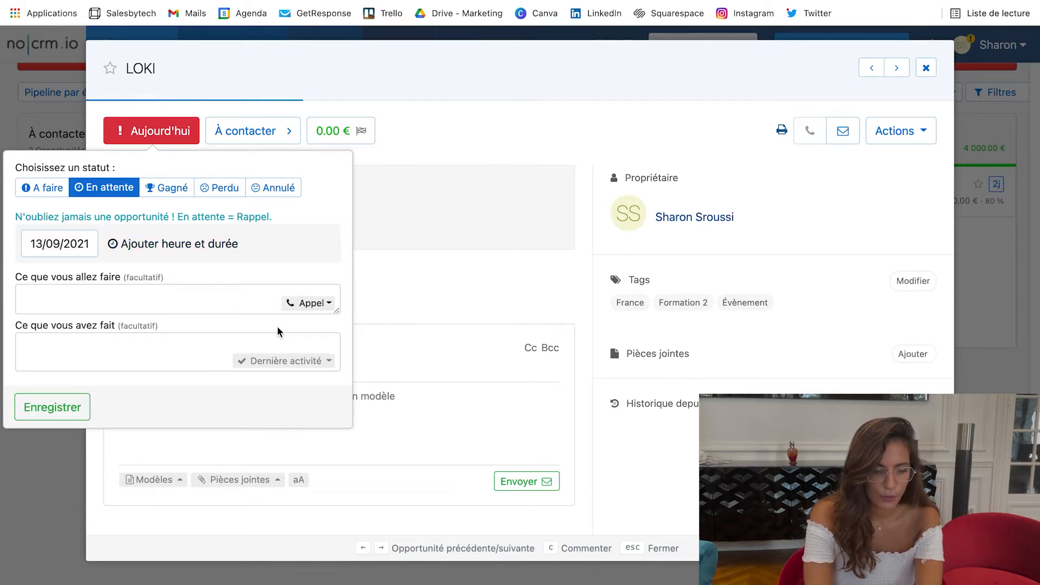
pyautogui.click(64, 409)
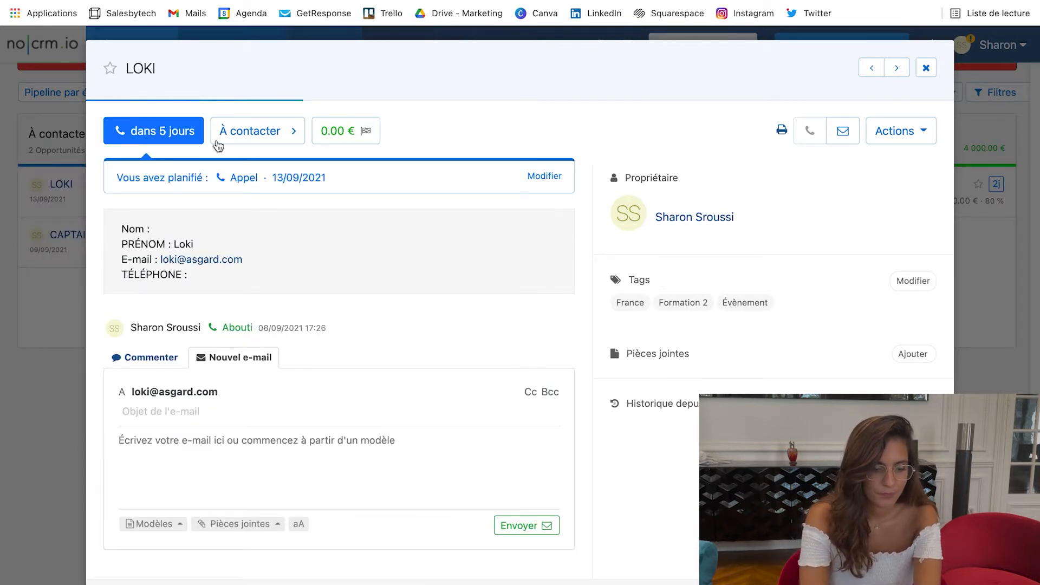
# Step: Review the LOKI opportunity's status settings and its available pipelines and stages without changing anything
pyautogui.click(169, 139)
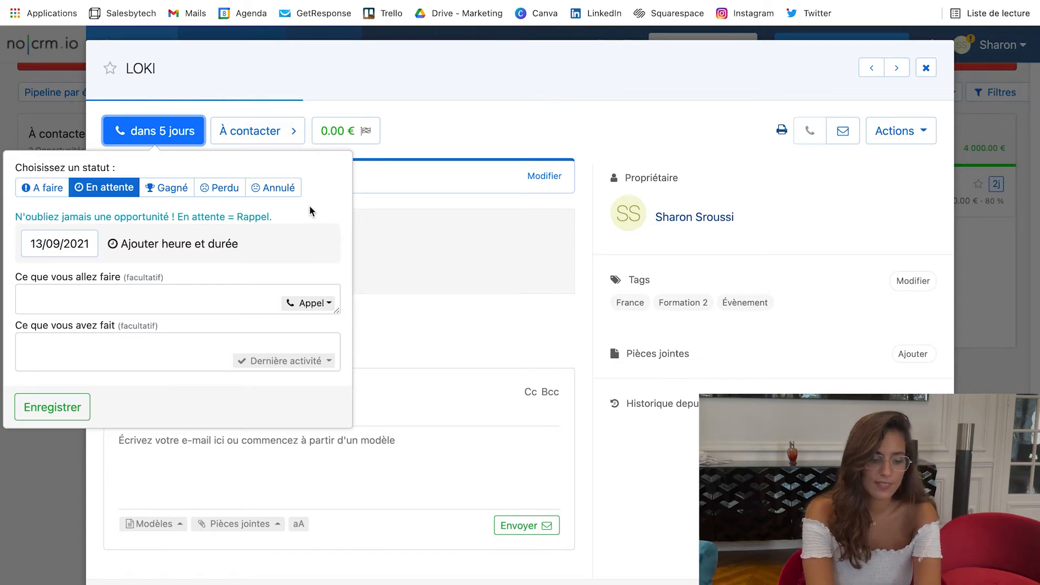
pyautogui.click(455, 141)
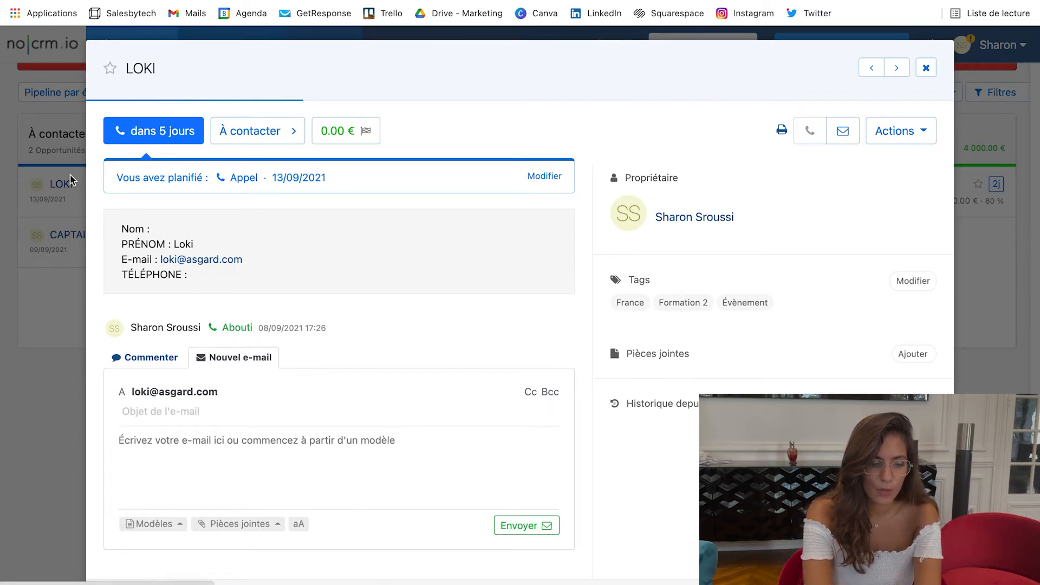
pyautogui.click(248, 137)
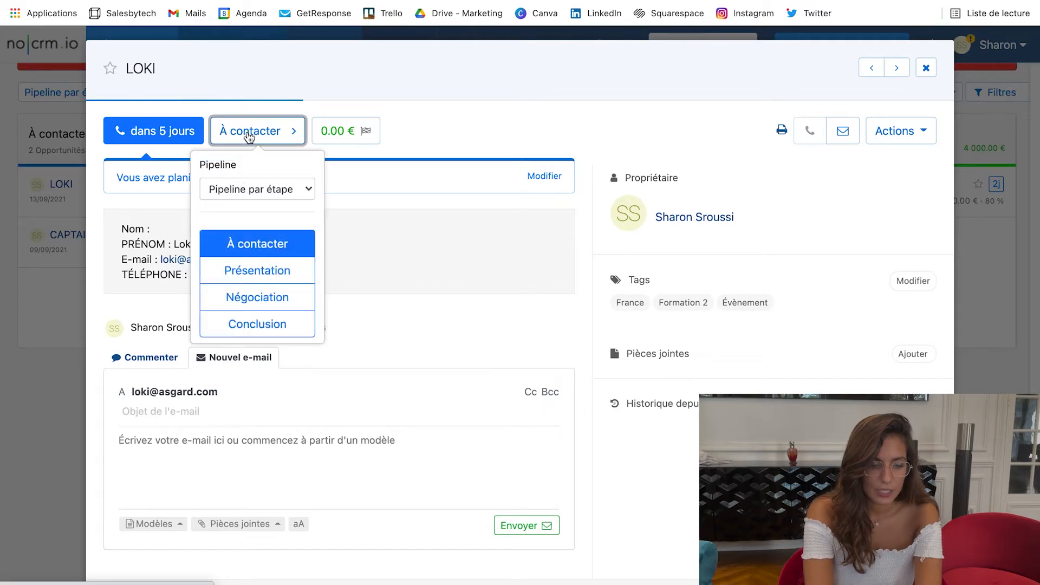
pyautogui.click(254, 190)
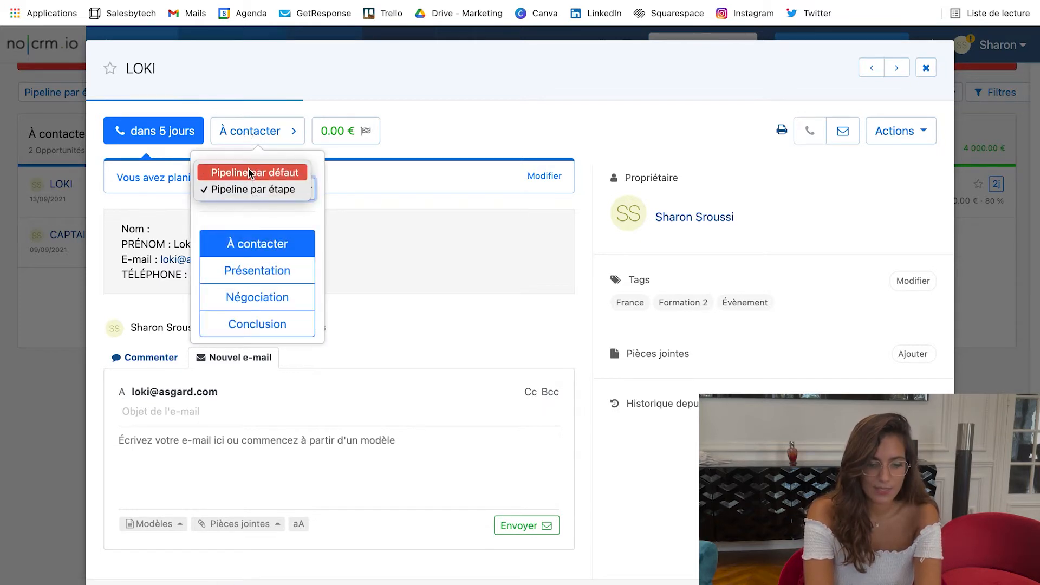
pyautogui.click(256, 213)
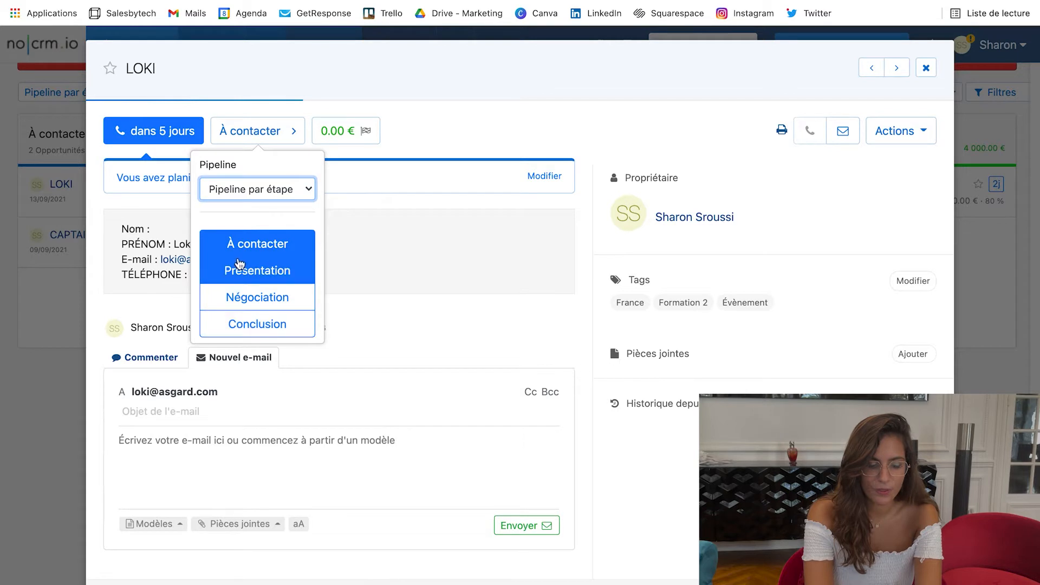
pyautogui.click(421, 124)
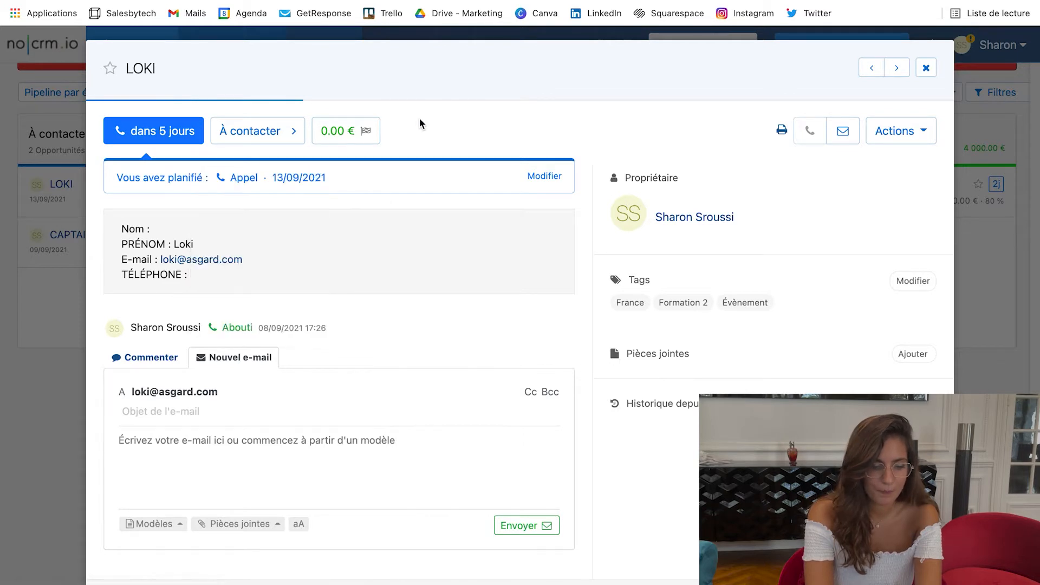
# Step: Set the LOKI opportunity's amount to 10000 €, probability to 40 % and estimated closing date to 30/09/2021
pyautogui.click(339, 131)
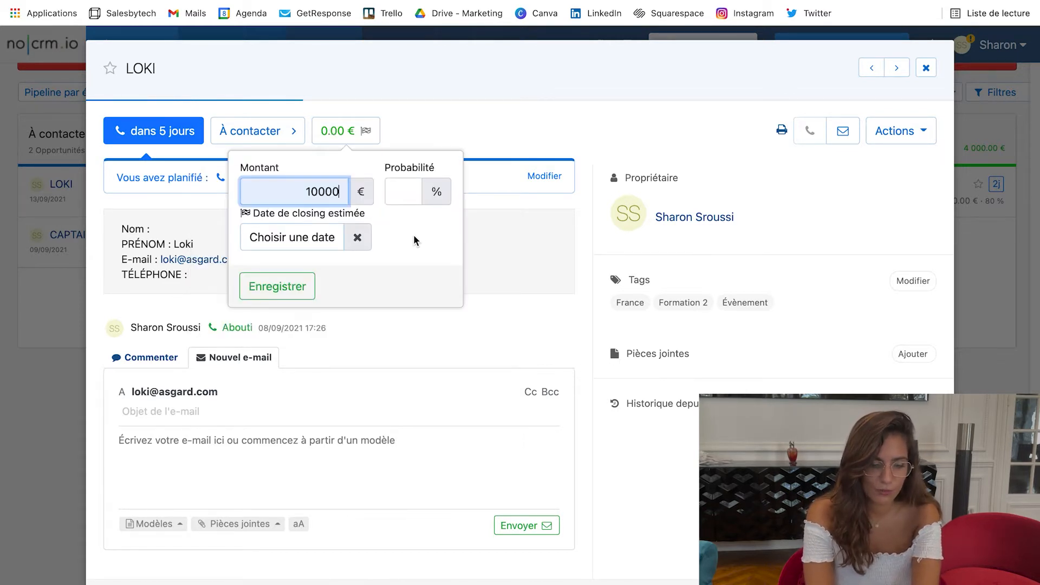
pyautogui.click(404, 192)
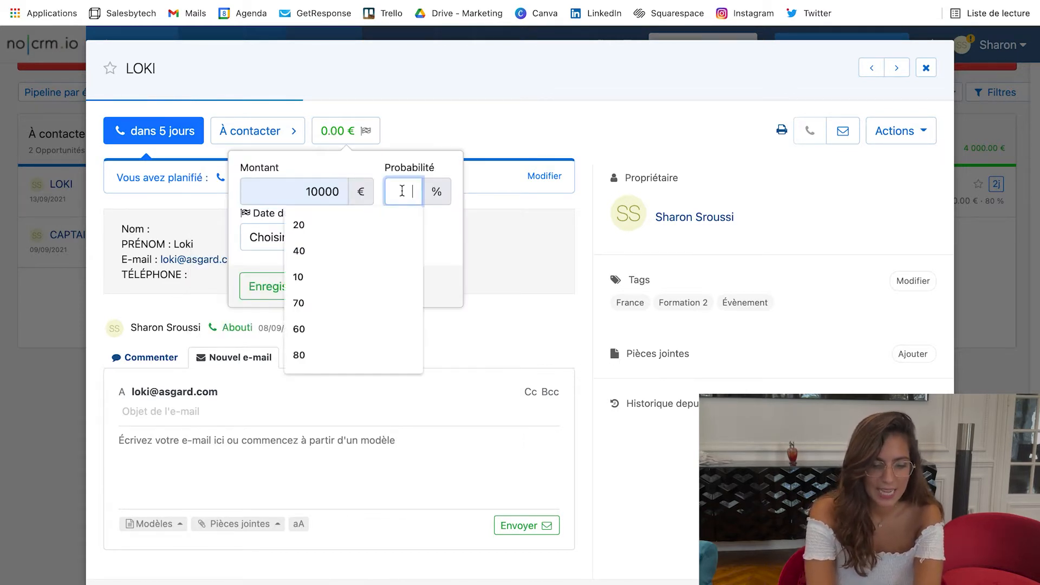
pyautogui.click(356, 253)
pyautogui.click(297, 245)
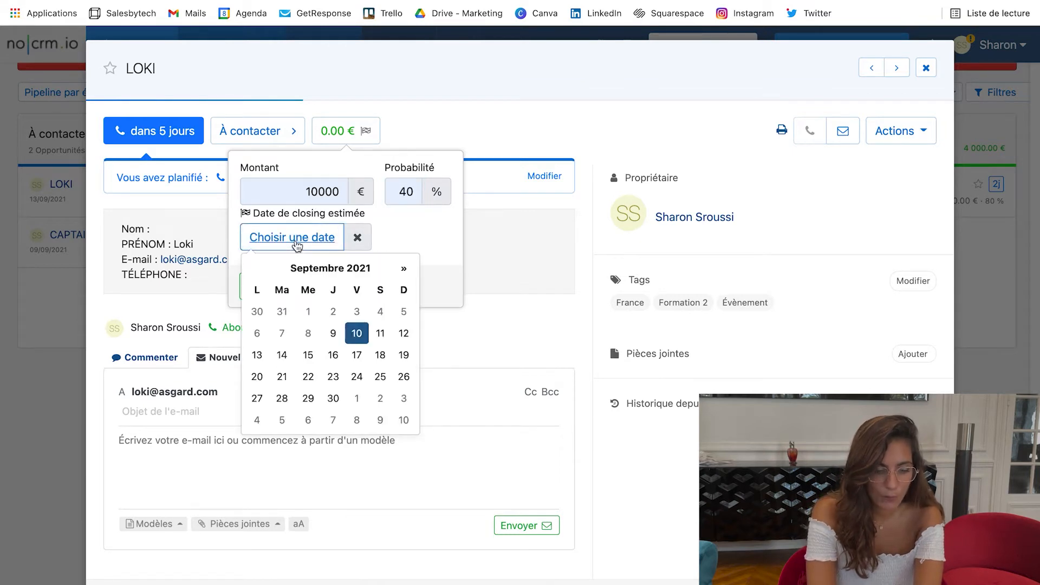
pyautogui.click(332, 397)
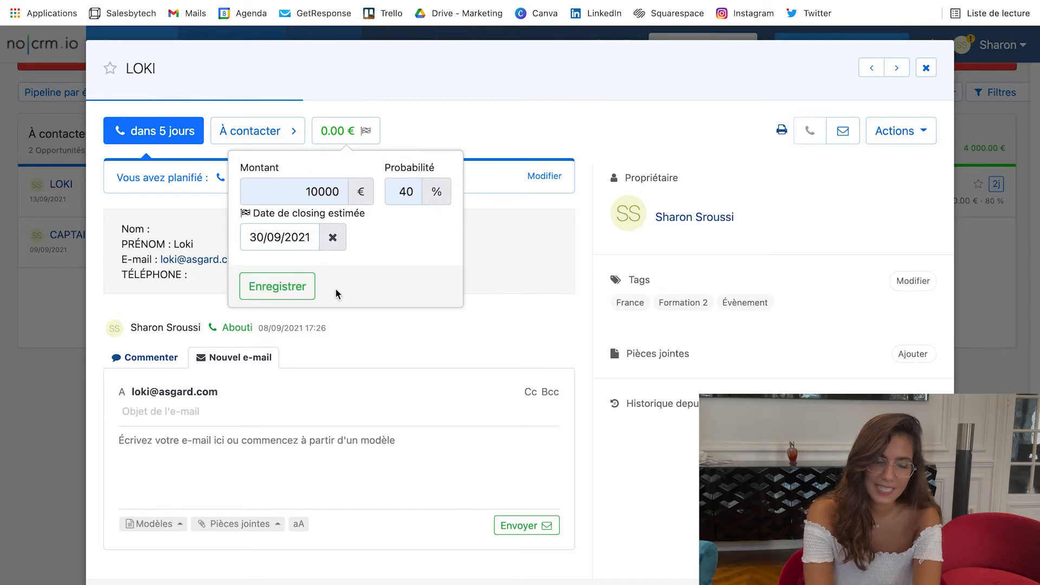
pyautogui.click(291, 288)
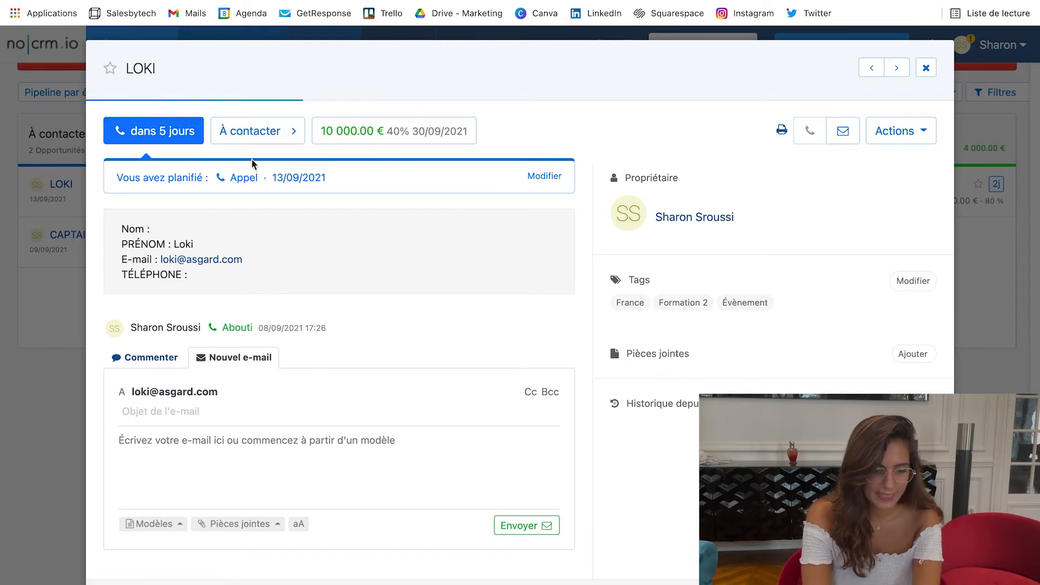
# Step: Mark the LOKI opportunity as Gagné and decline creating an after-sales process
pyautogui.click(166, 136)
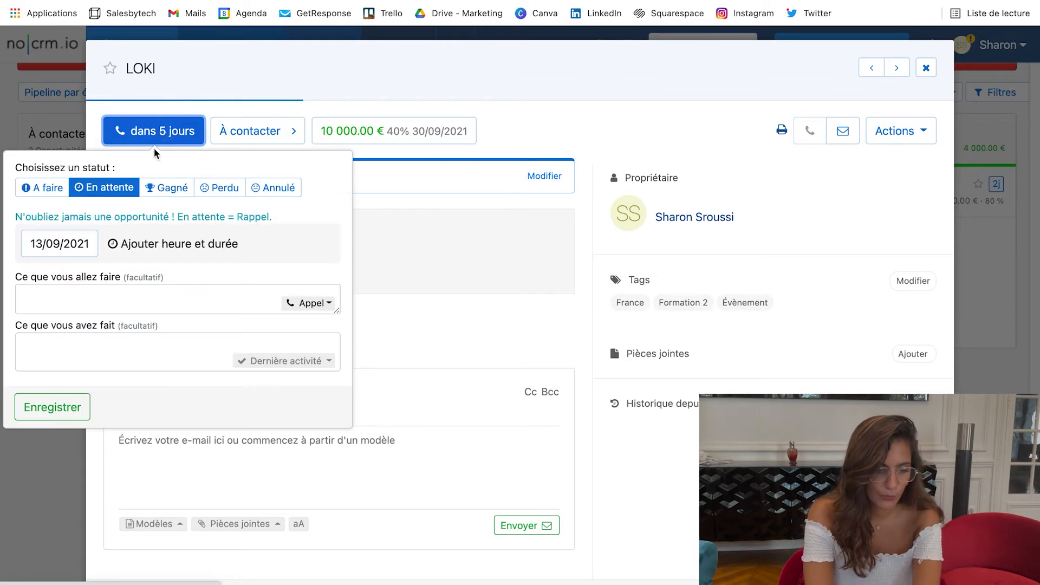
pyautogui.click(169, 190)
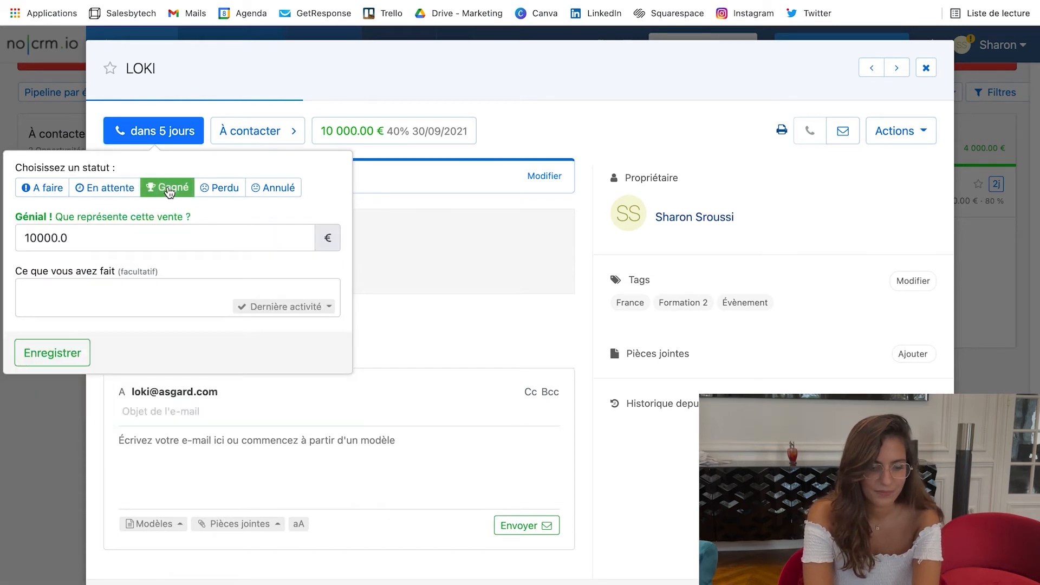
pyautogui.click(63, 357)
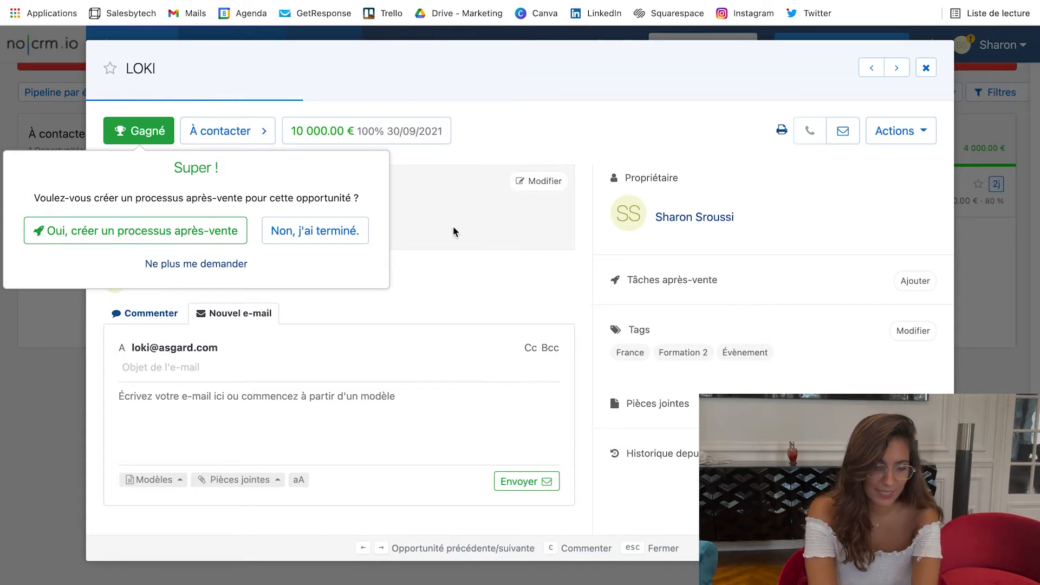
pyautogui.click(349, 233)
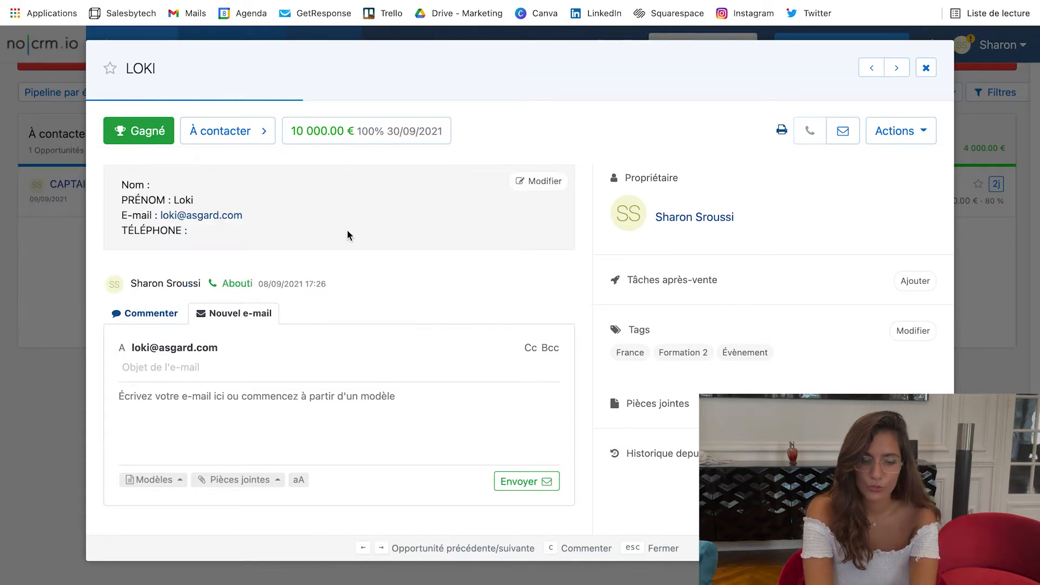
# Step: Display the list of won opportunities and open the LOKI opportunity from it
pyautogui.click(925, 74)
pyautogui.moveTo(317, 58)
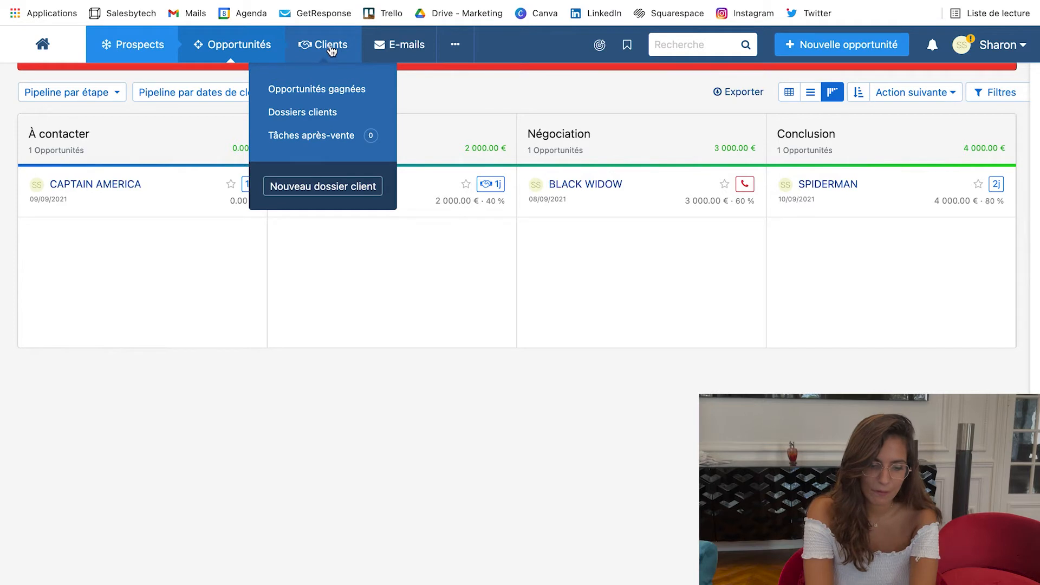
pyautogui.click(328, 98)
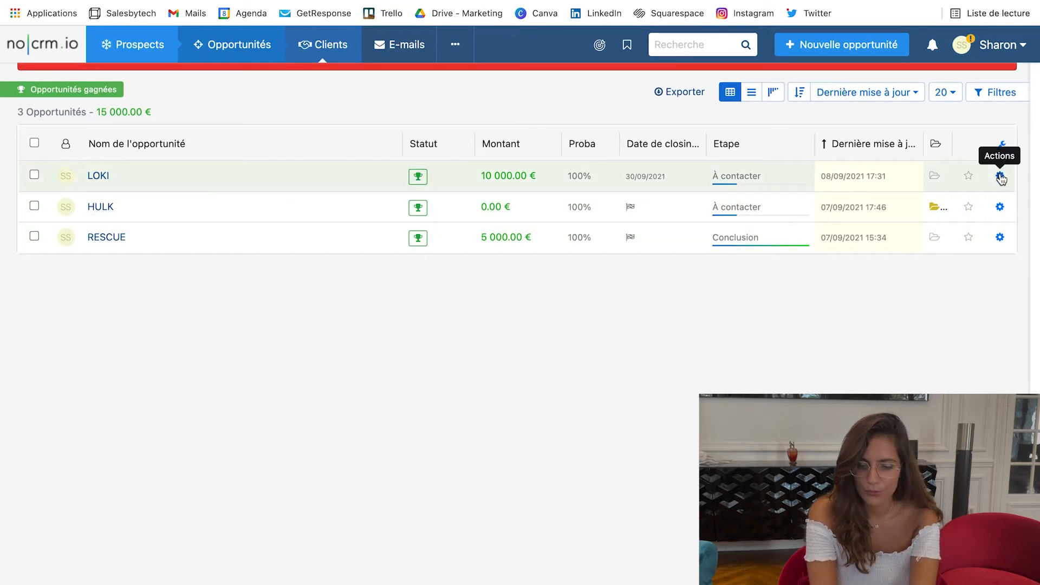
pyautogui.click(107, 179)
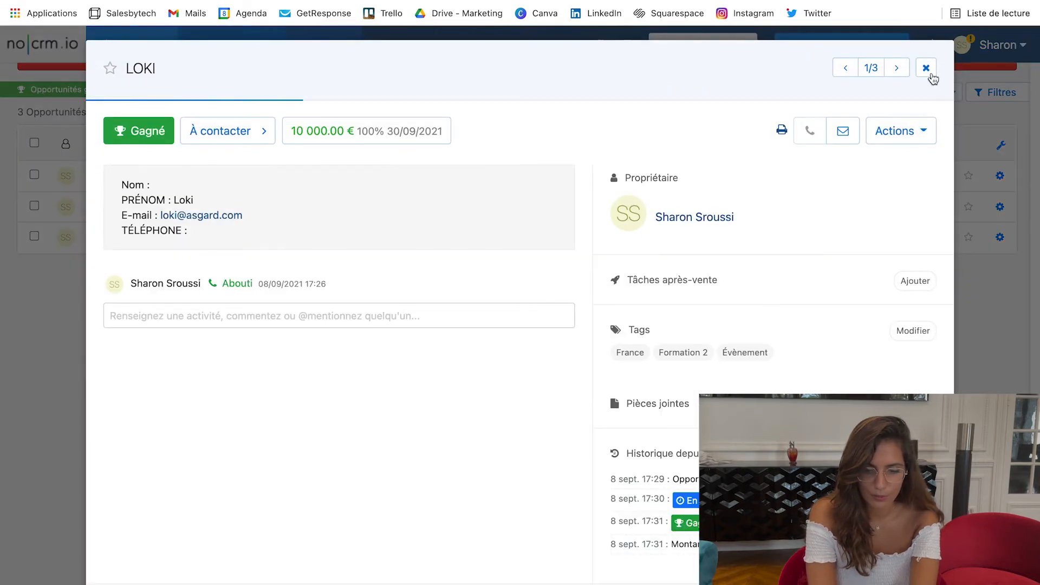
pyautogui.click(927, 69)
pyautogui.click(100, 177)
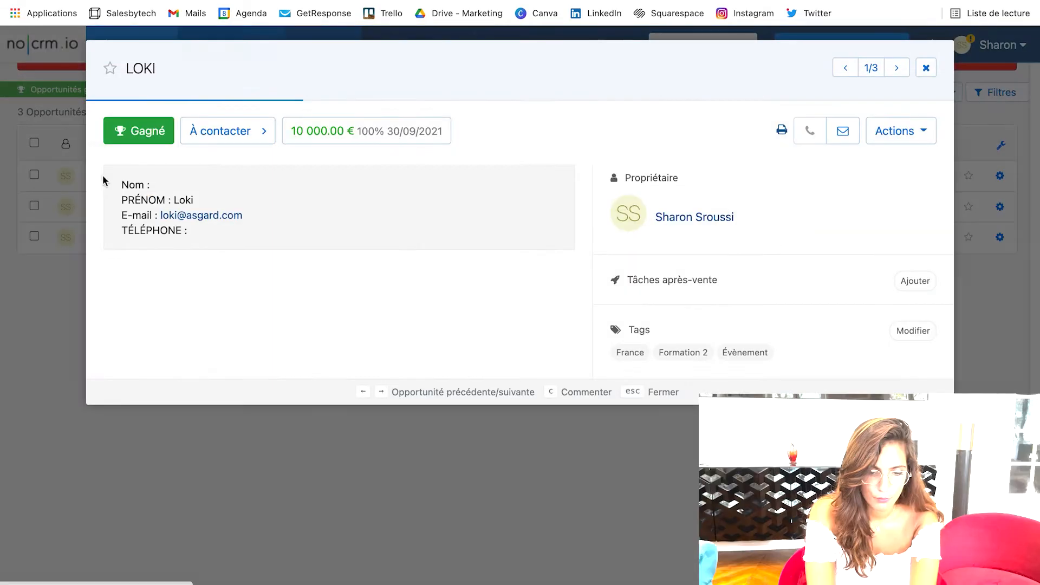
# Step: Start duplicating the LOKI opportunity and create a client folder named LOKI for it
pyautogui.click(909, 140)
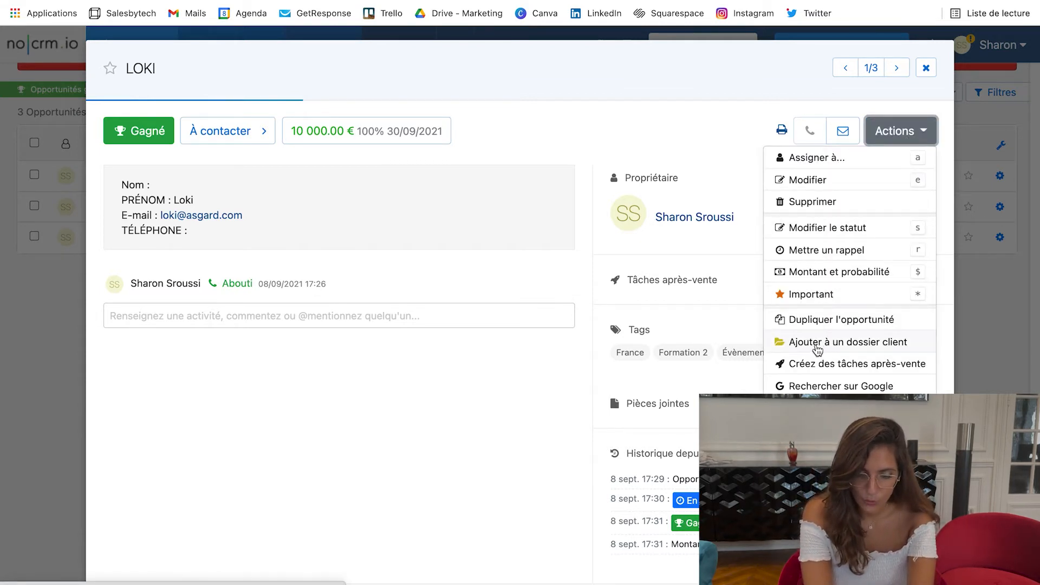
pyautogui.click(819, 323)
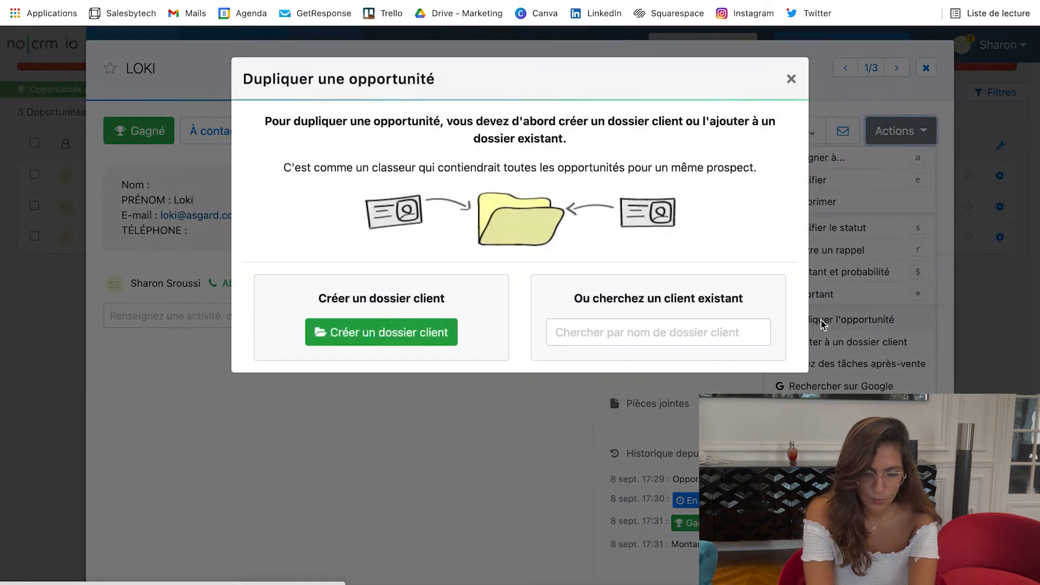
pyautogui.click(367, 350)
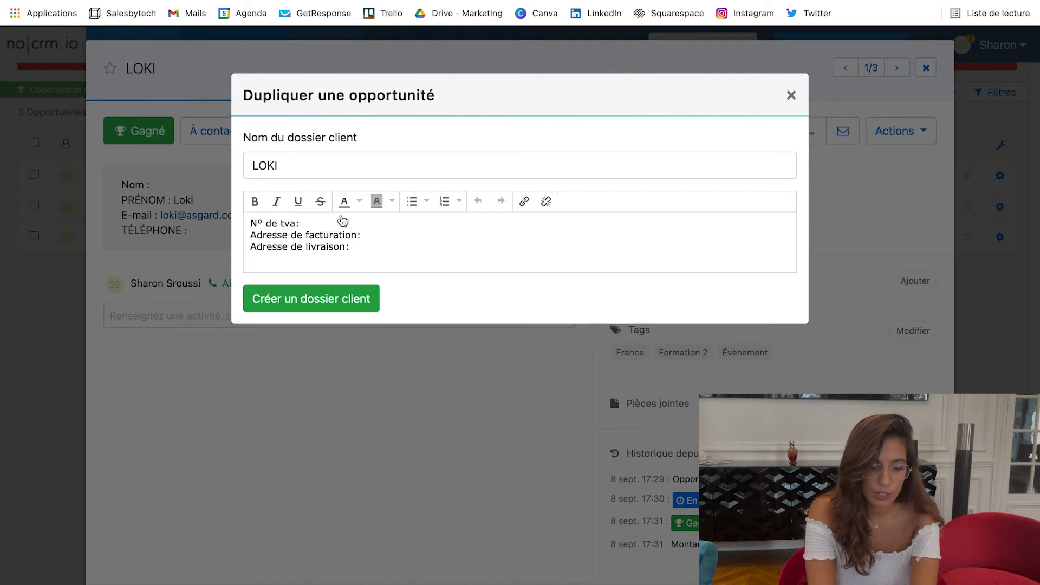
pyautogui.click(305, 303)
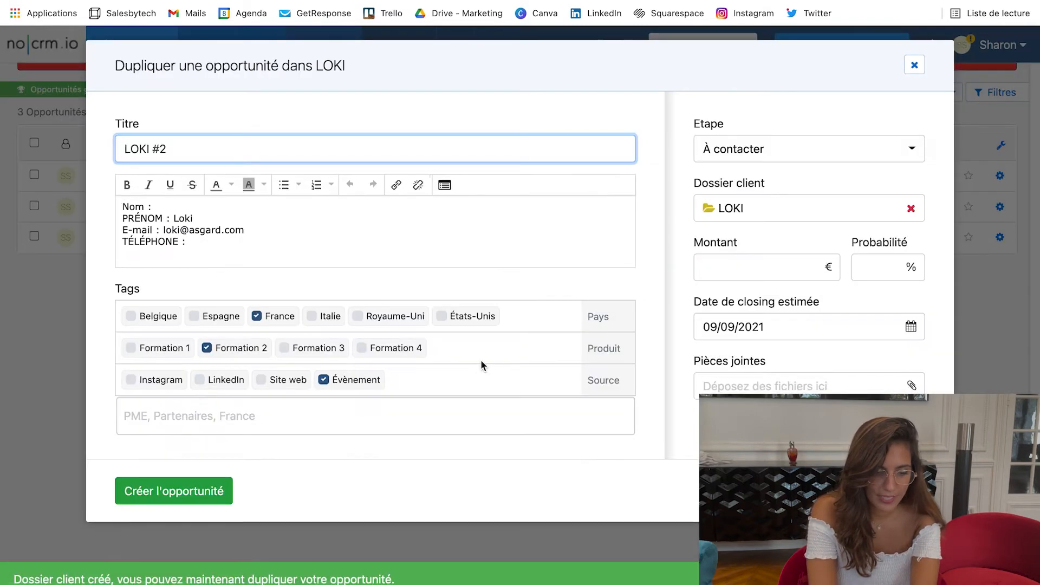
# Step: Title the duplicate "LOKI - Nouveau contrat" and create the opportunity
pyautogui.moveTo(186, 150); pyautogui.dragTo(157, 151)
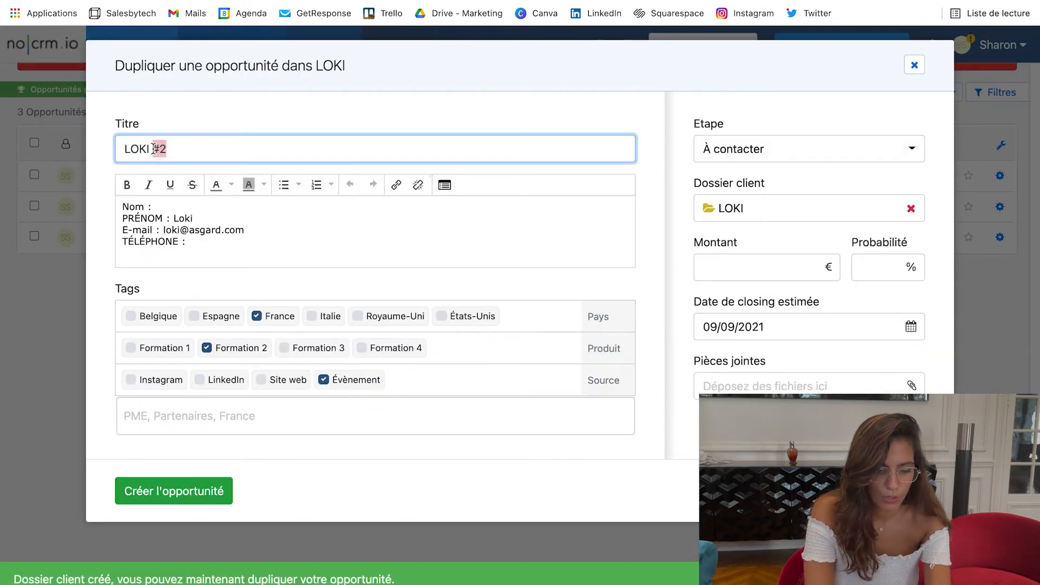
pyautogui.write('- Nouveau contrat')
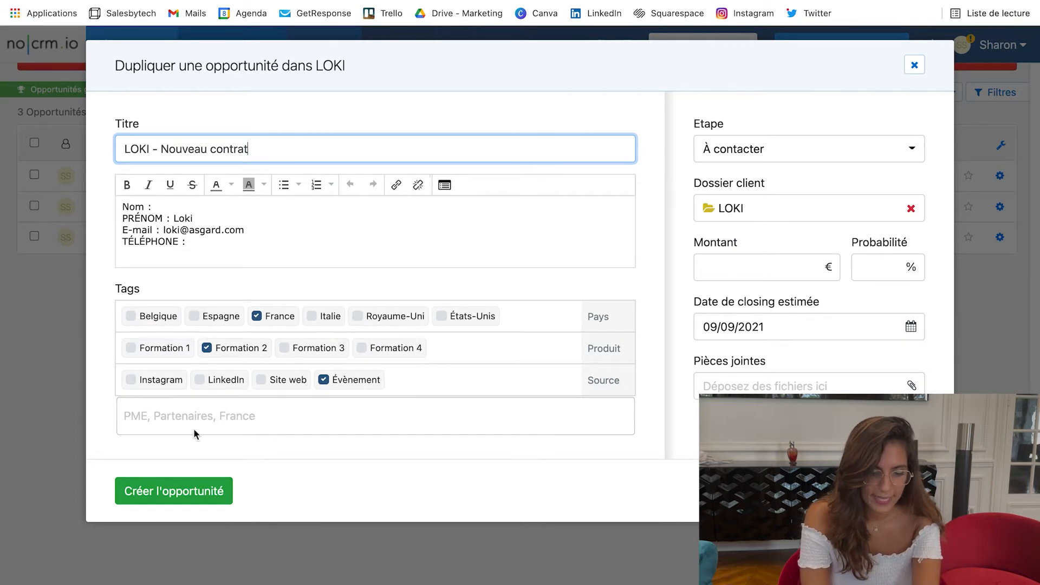
pyautogui.click(198, 494)
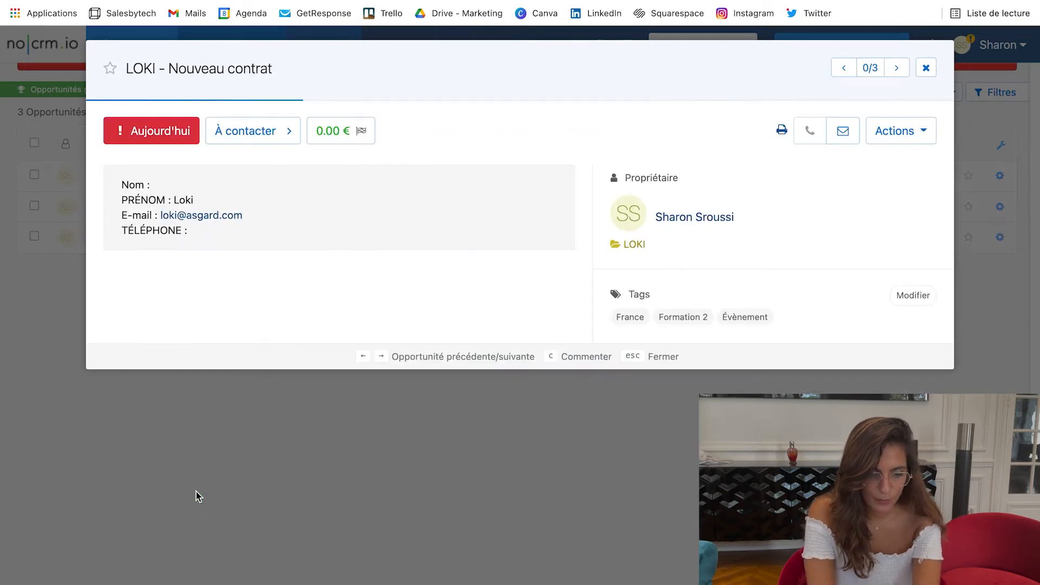
# Step: Close the duplicated opportunity and open the LOKI client folder from the list of client folders
pyautogui.click(928, 67)
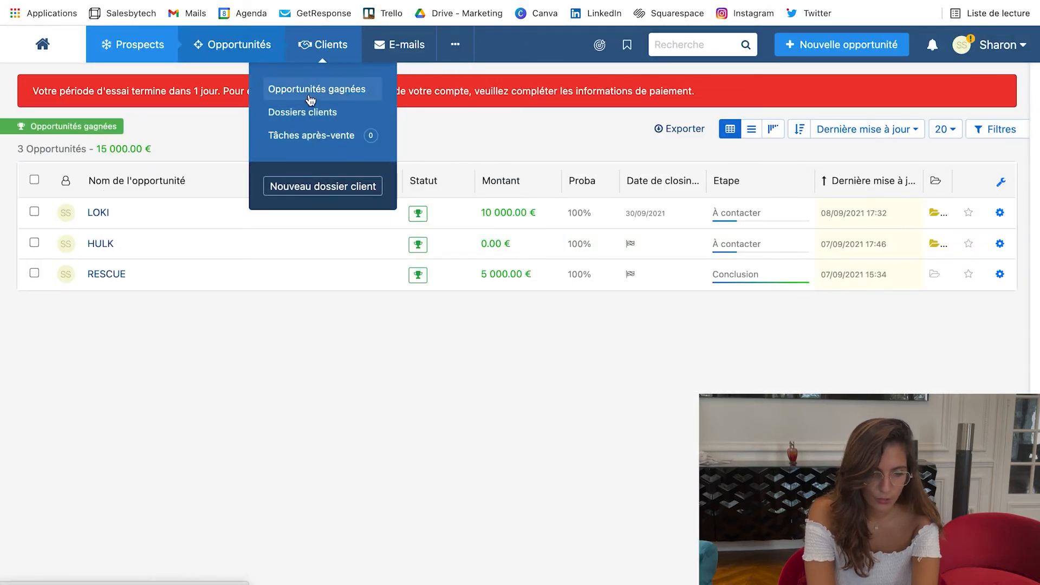
pyautogui.click(303, 114)
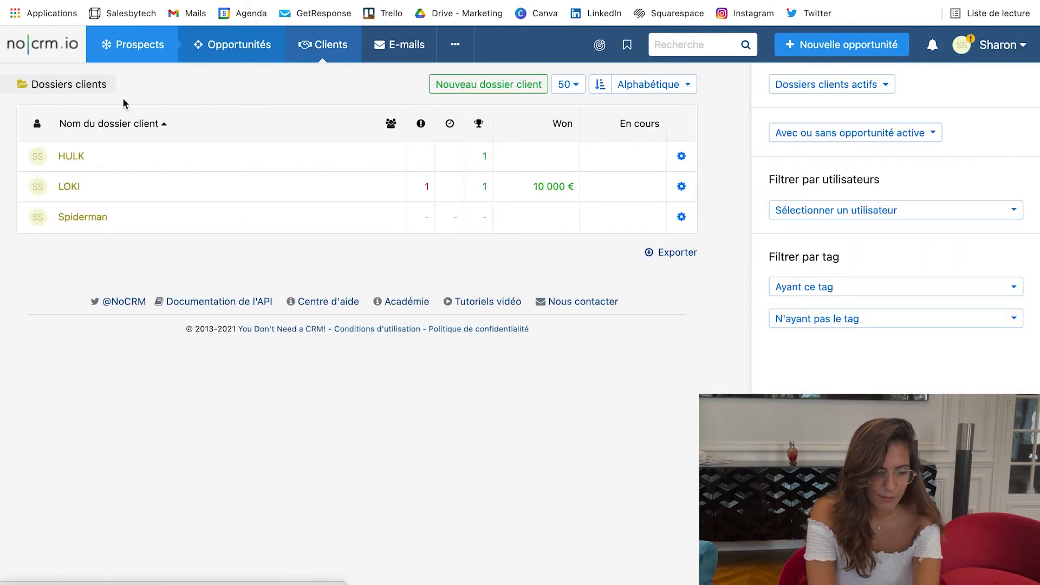
pyautogui.click(71, 190)
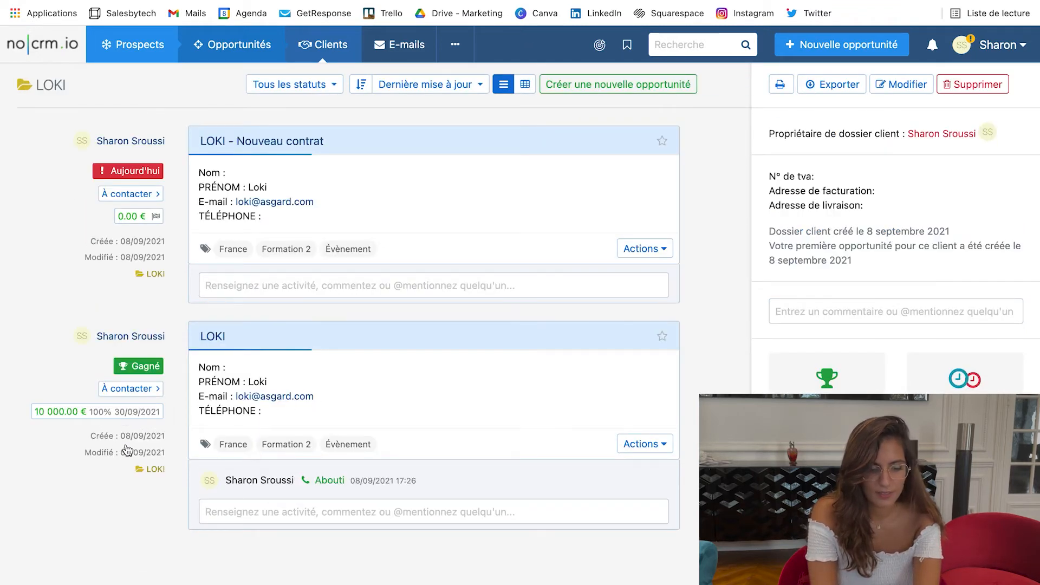
pyautogui.click(134, 172)
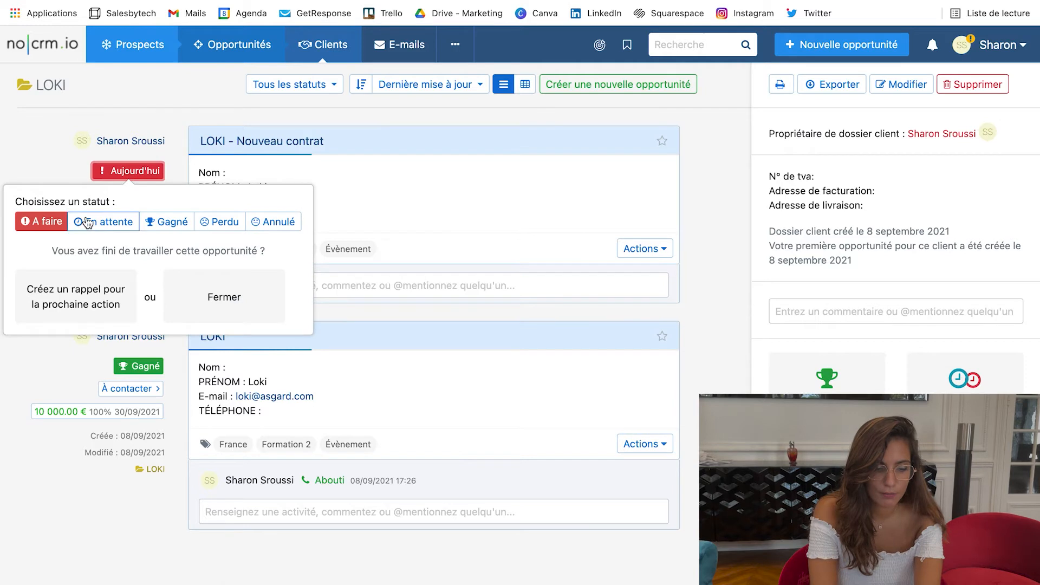
pyautogui.click(87, 222)
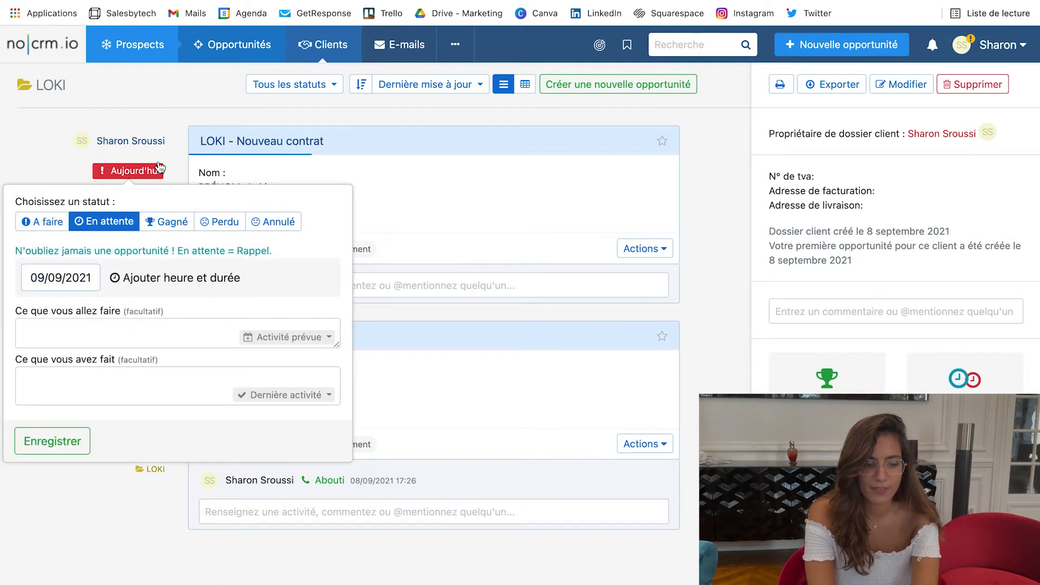
pyautogui.click(31, 167)
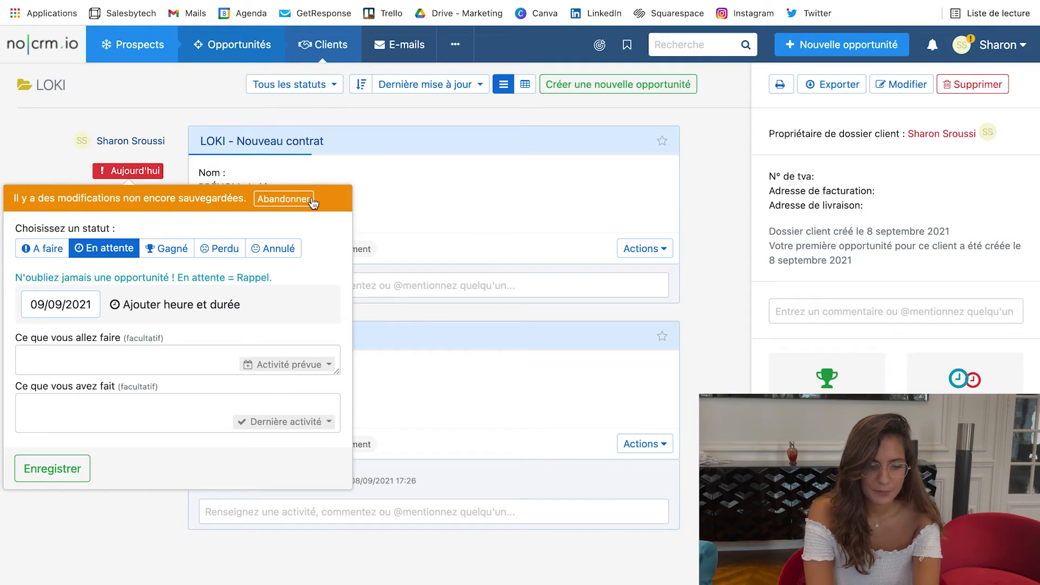
pyautogui.click(285, 199)
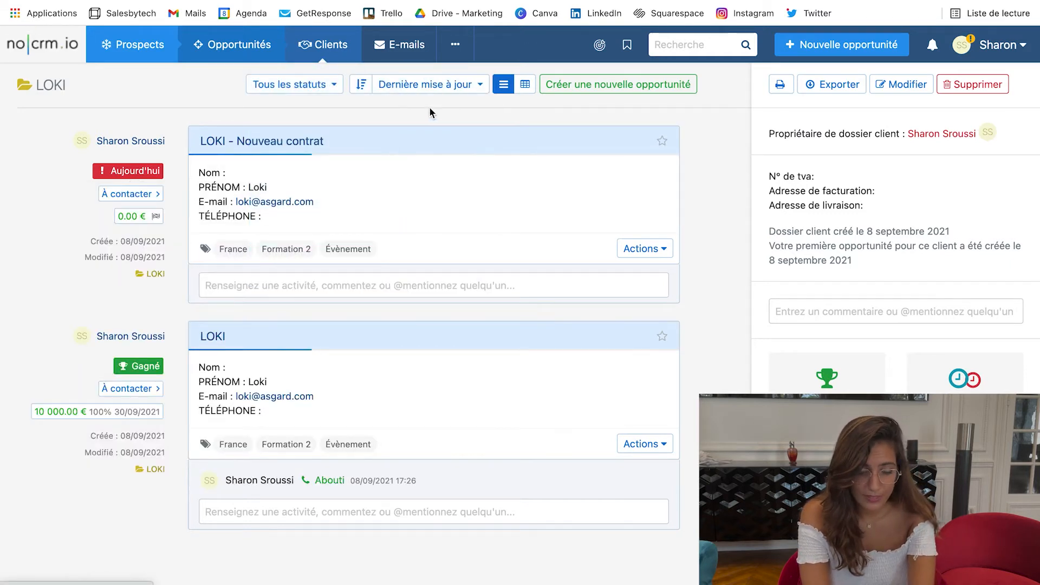
# Step: Open the Outils page and look through its opportunity creation, import, connection and other tools
pyautogui.moveTo(457, 48)
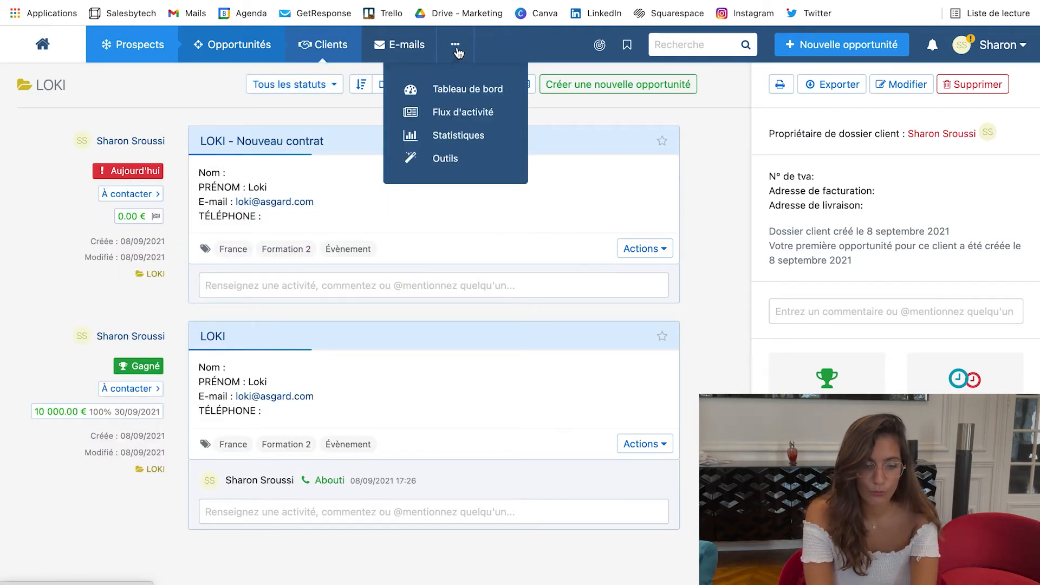
pyautogui.click(437, 161)
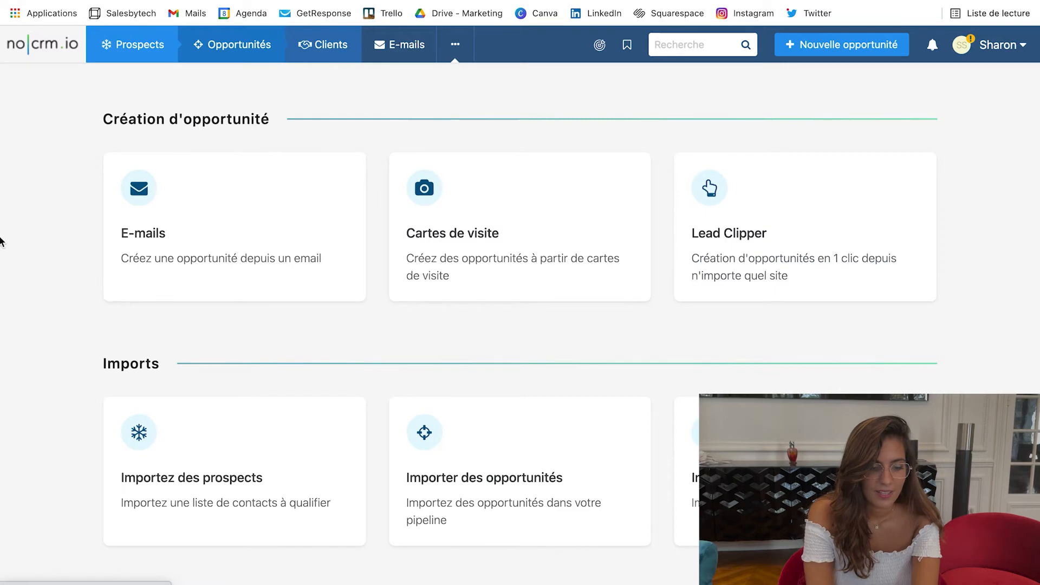
pyautogui.scroll(-4, 6, 238)
pyautogui.scroll(-3, 92, 379)
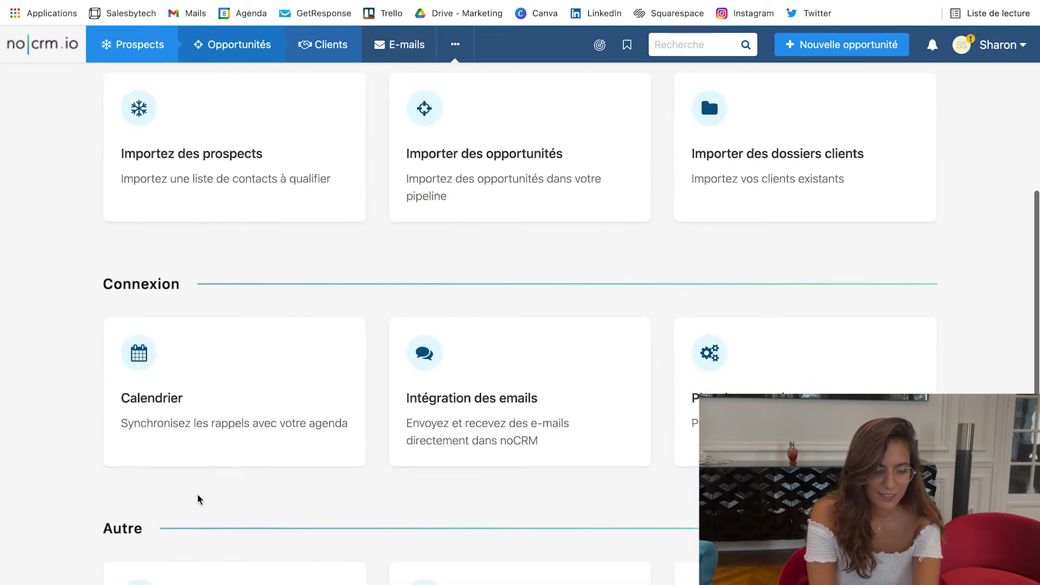
pyautogui.scroll(-4, 474, 433)
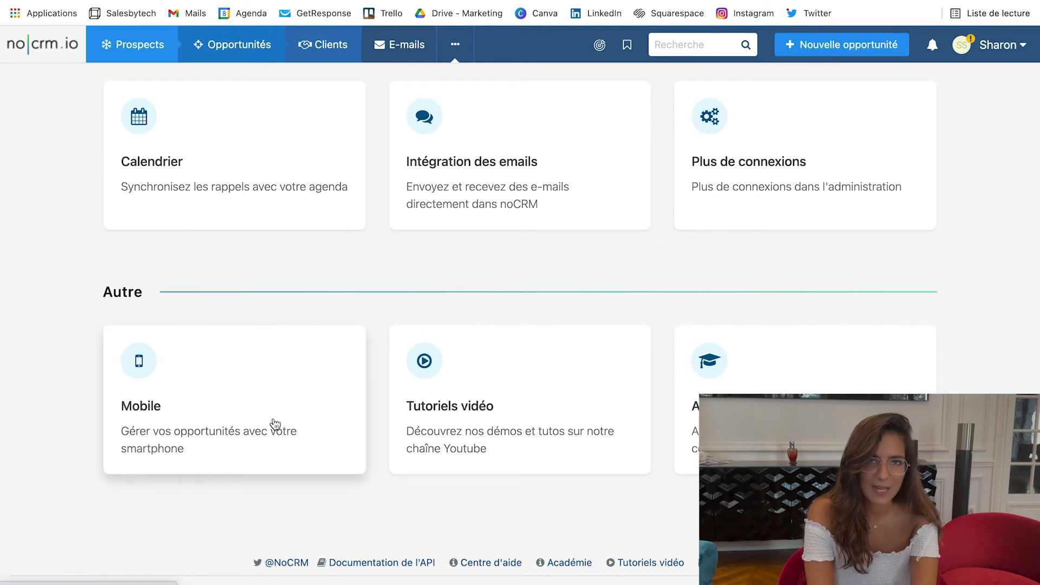
pyautogui.scroll(10, 266, 423)
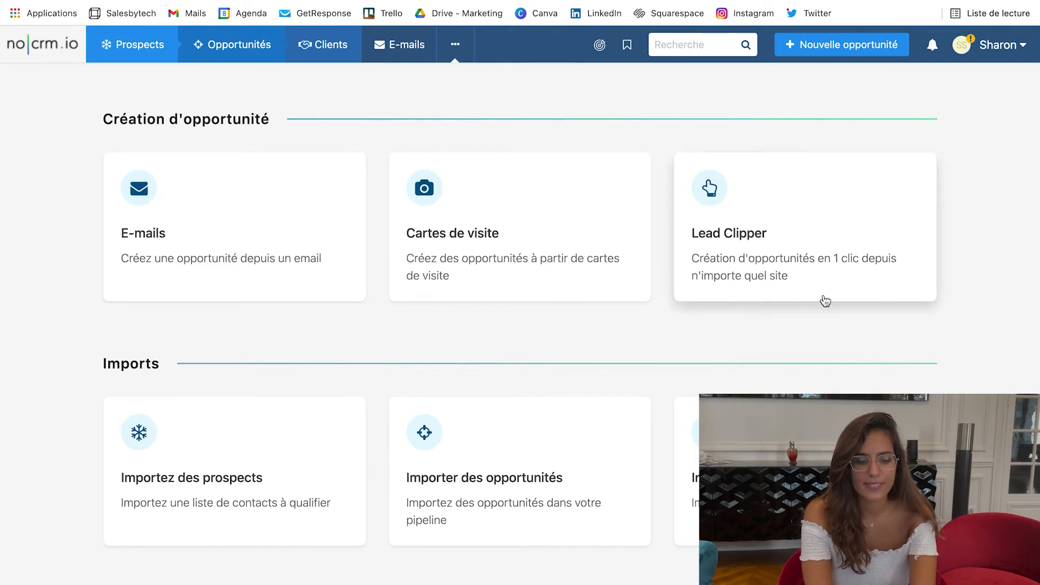
# Step: Go to the administration panel and view the default fields for opportunities and client folders
pyautogui.click(998, 48)
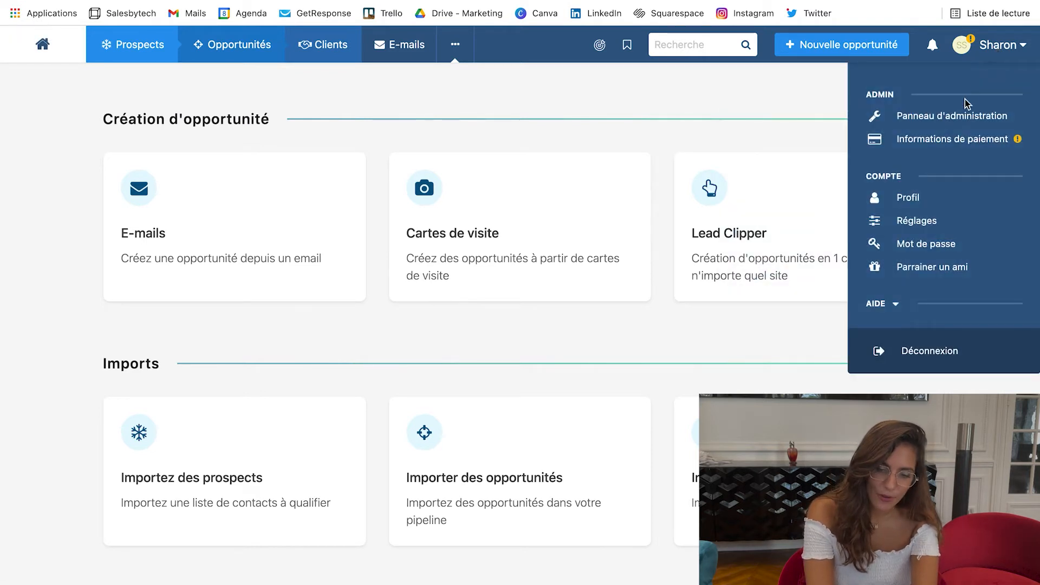
pyautogui.click(961, 116)
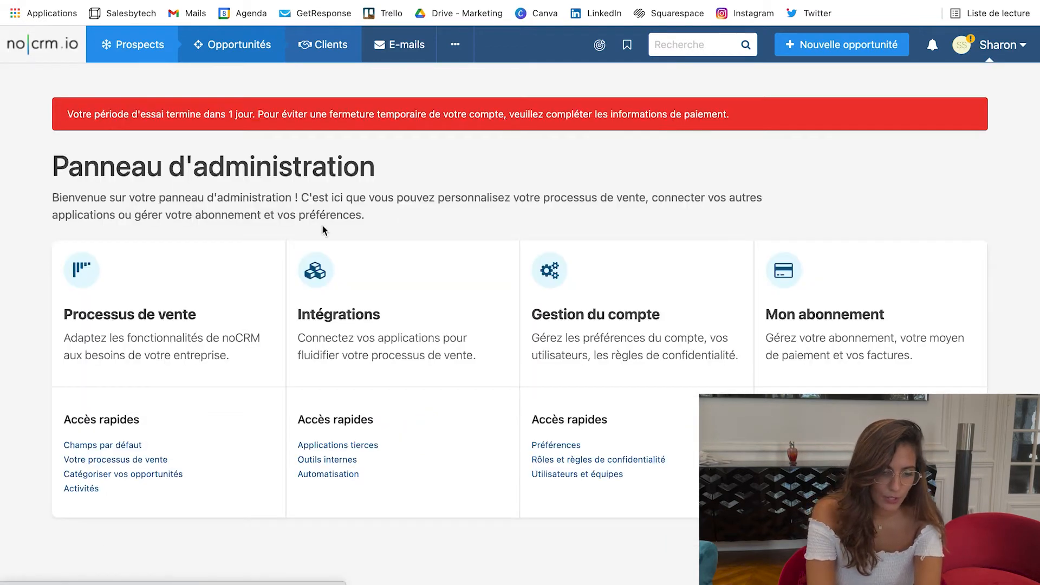
pyautogui.scroll(-2, 324, 229)
pyautogui.scroll(-1, 323, 230)
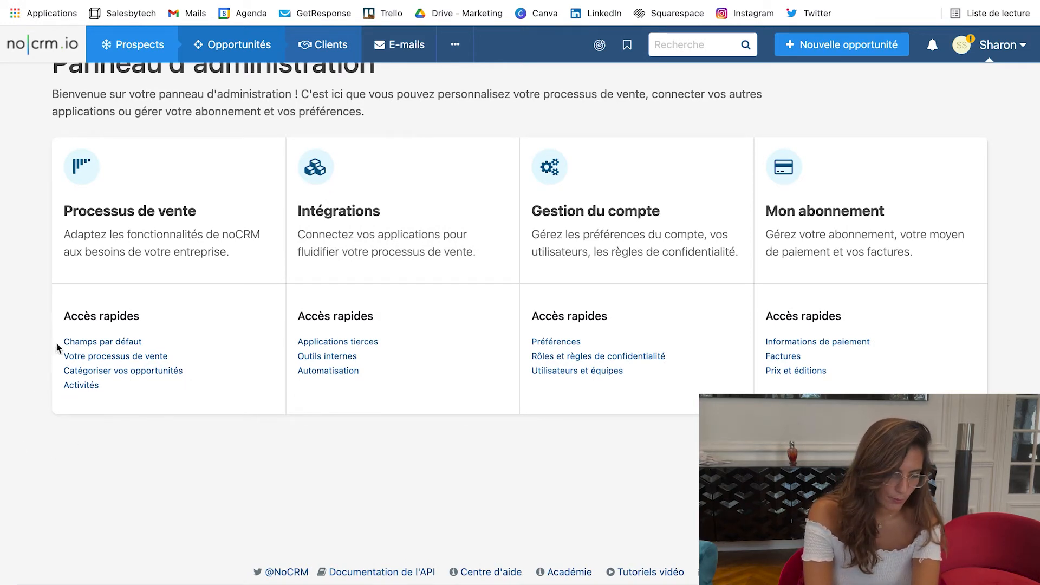
pyautogui.click(81, 345)
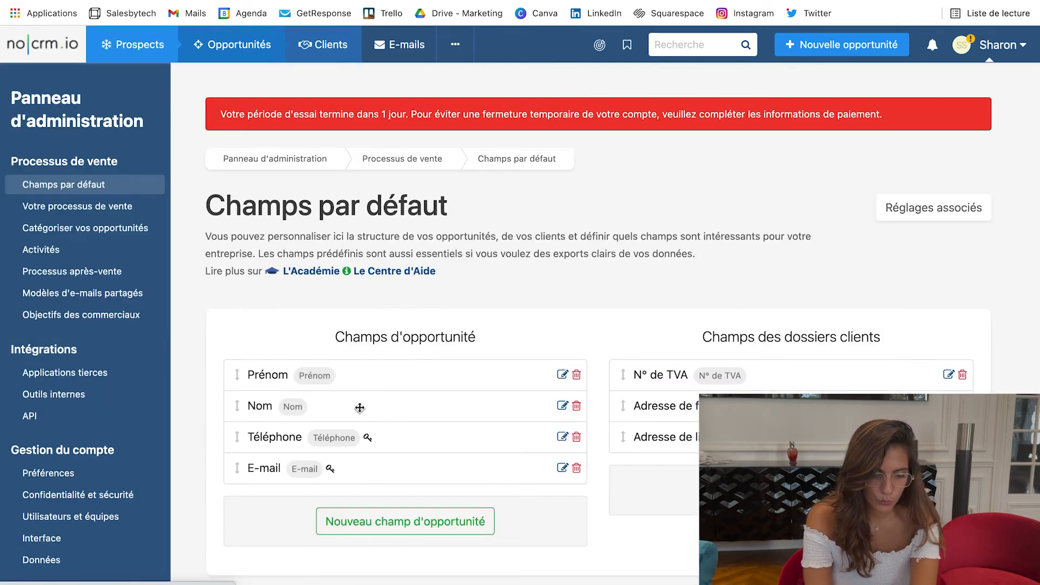
pyautogui.scroll(-2, 360, 407)
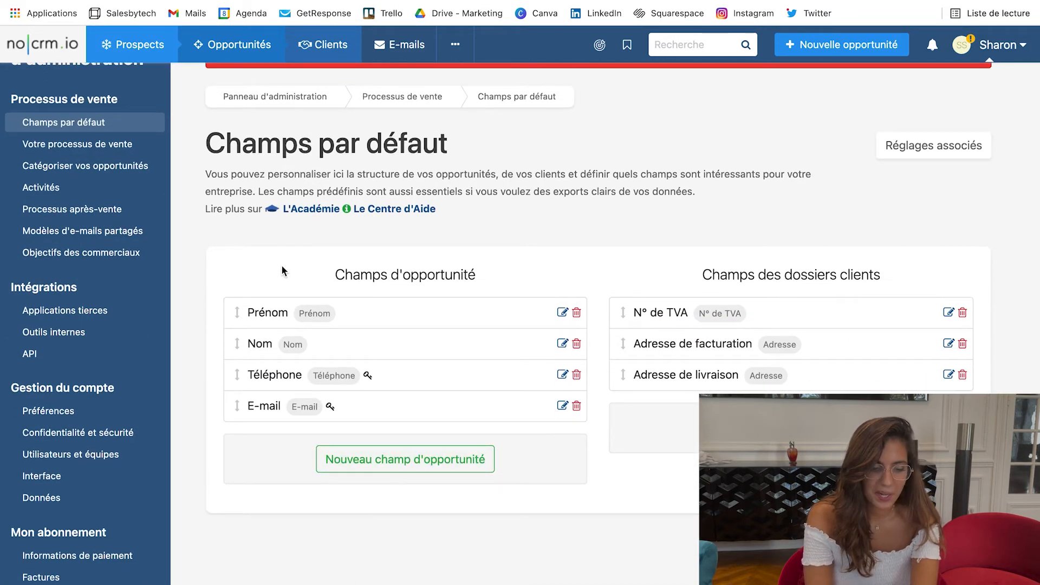
# Step: Open the form for a new opportunity field and look at its field name and field type settings
pyautogui.click(424, 459)
pyautogui.scroll(-3, 424, 460)
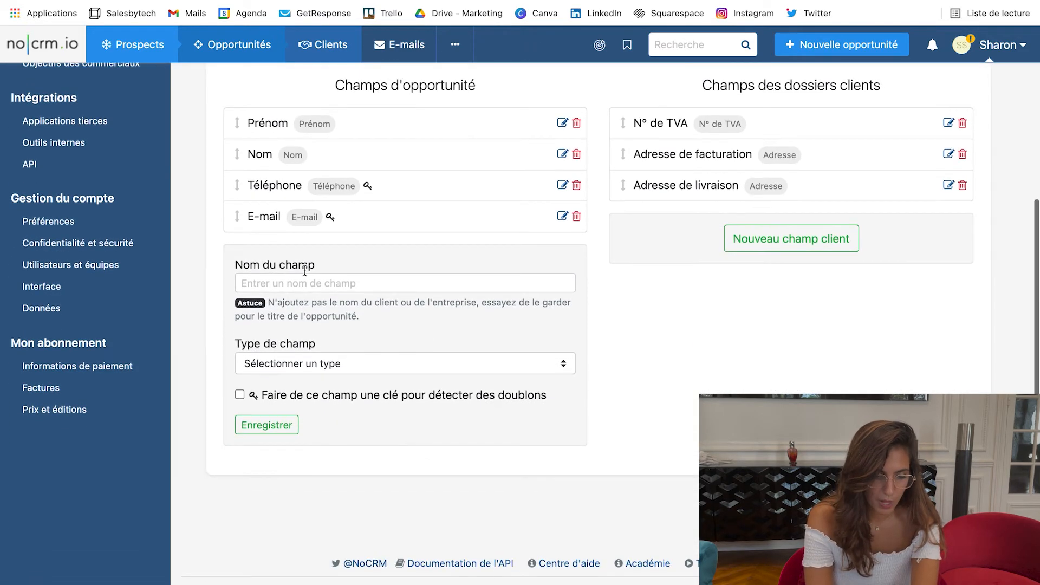
pyautogui.click(306, 284)
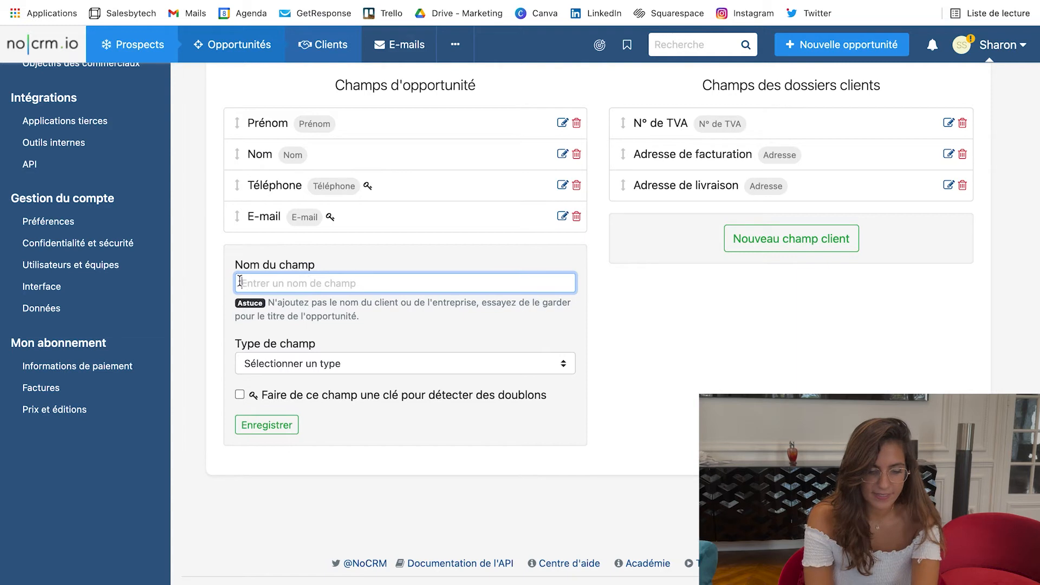
pyautogui.click(320, 363)
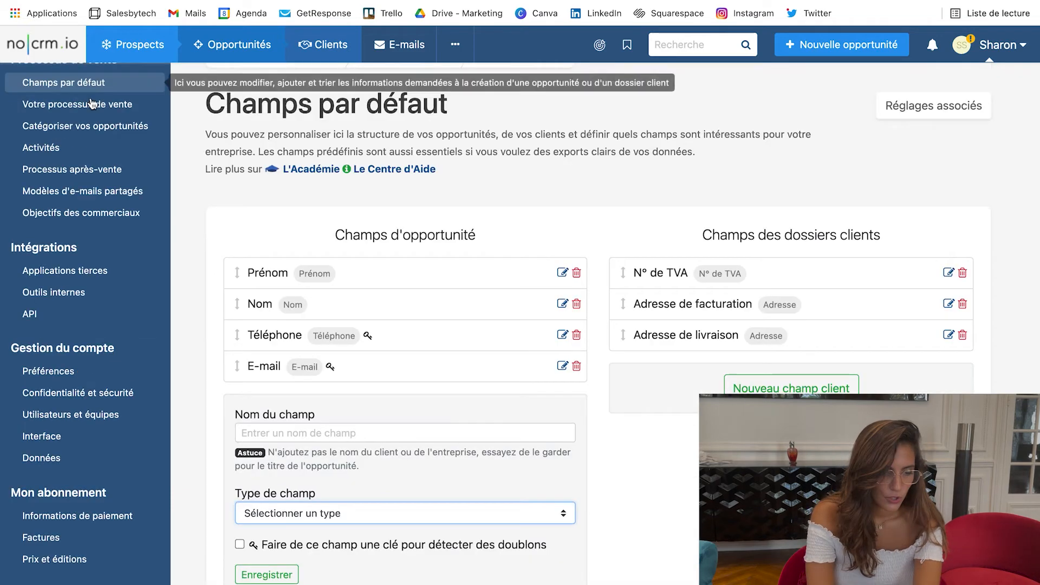
# Step: Open the sales process settings and look over the existing pipelines
pyautogui.scroll(2, 69, 110)
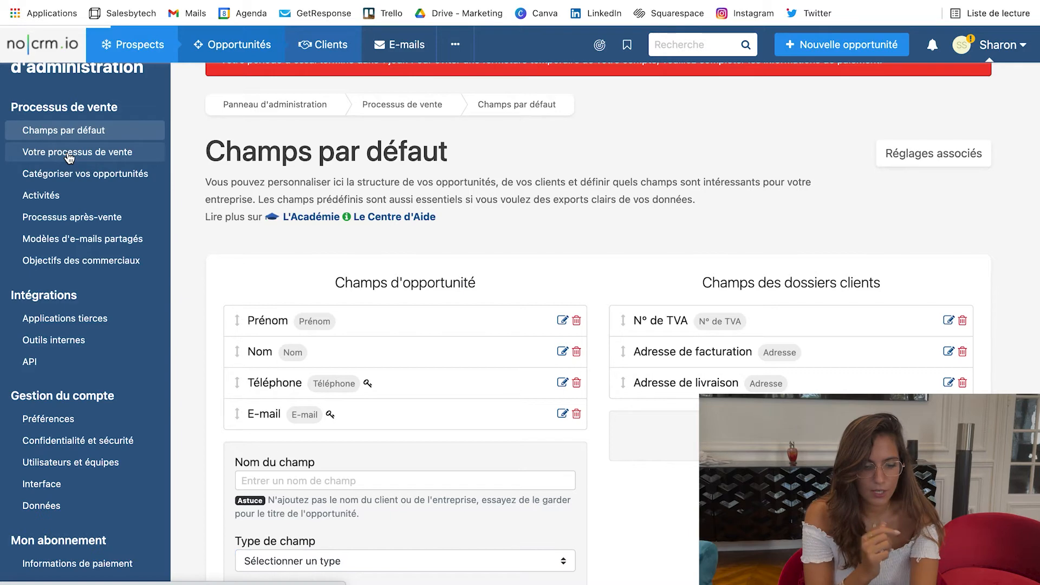
pyautogui.click(69, 154)
pyautogui.scroll(-3, 531, 183)
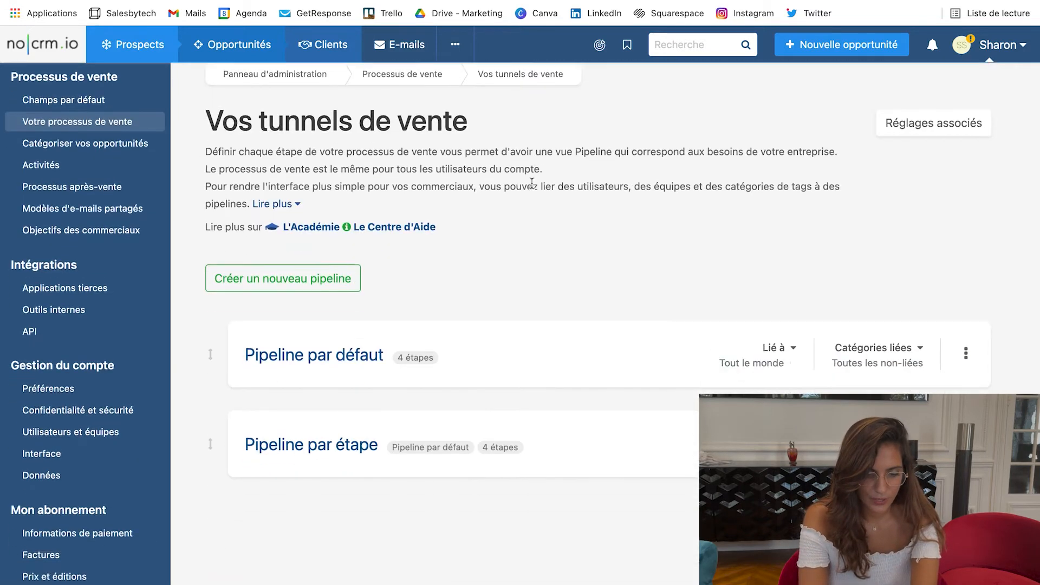
pyautogui.scroll(-1, 449, 261)
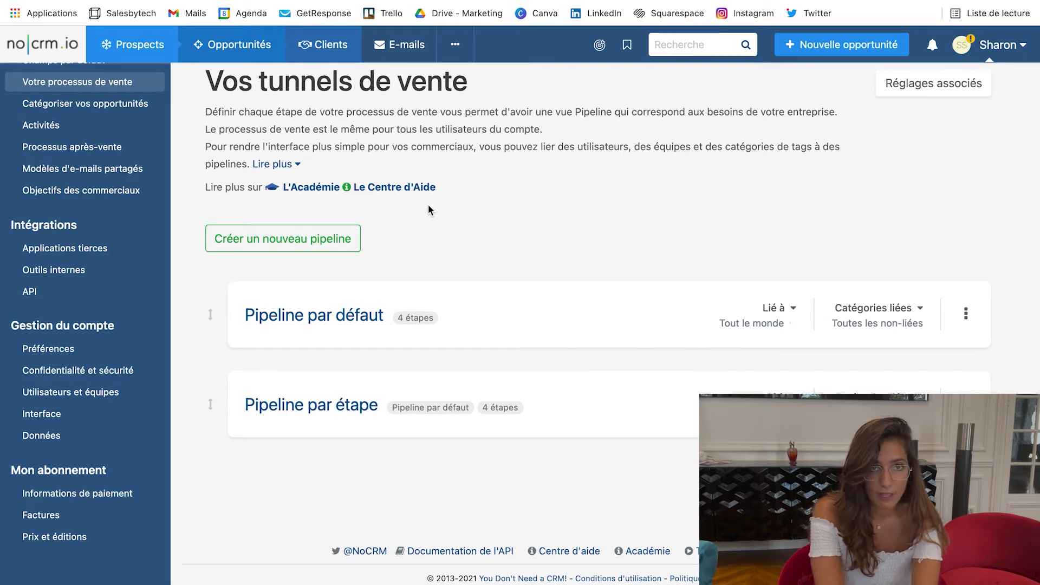
# Step: Open the opportunity categorisation settings and look through the tags in the existing categories
pyautogui.click(87, 111)
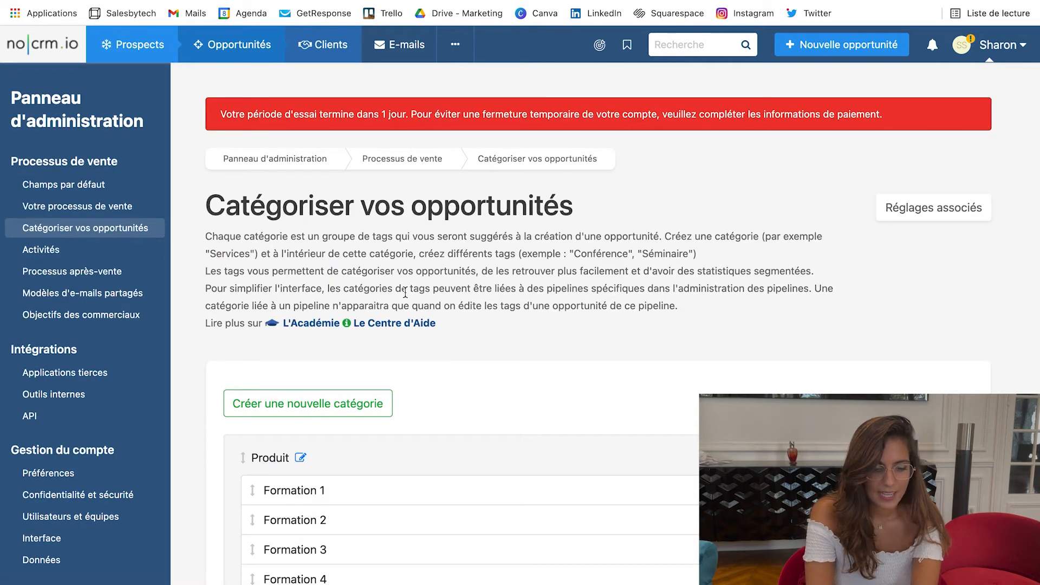
pyautogui.scroll(-2, 405, 292)
pyautogui.scroll(-5, 405, 292)
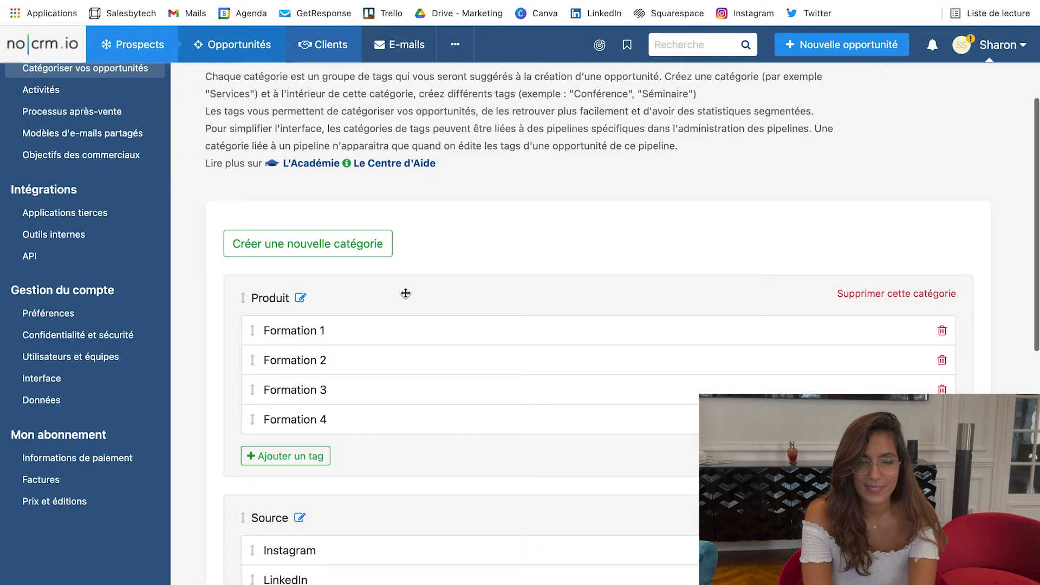
pyautogui.scroll(-8, 406, 293)
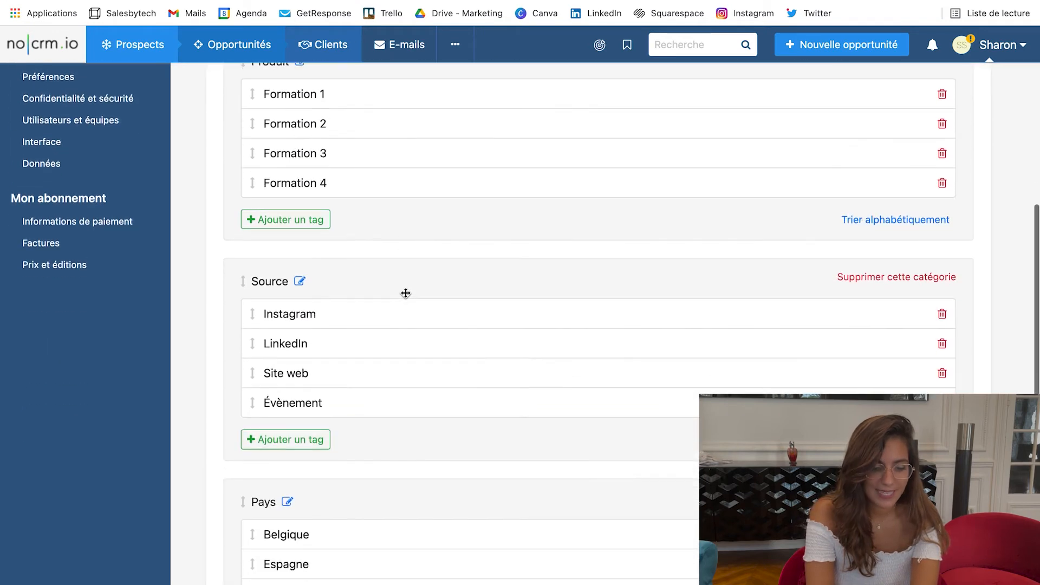
# Step: Create a new tag category named Ville without making it mandatory
pyautogui.scroll(15, 406, 293)
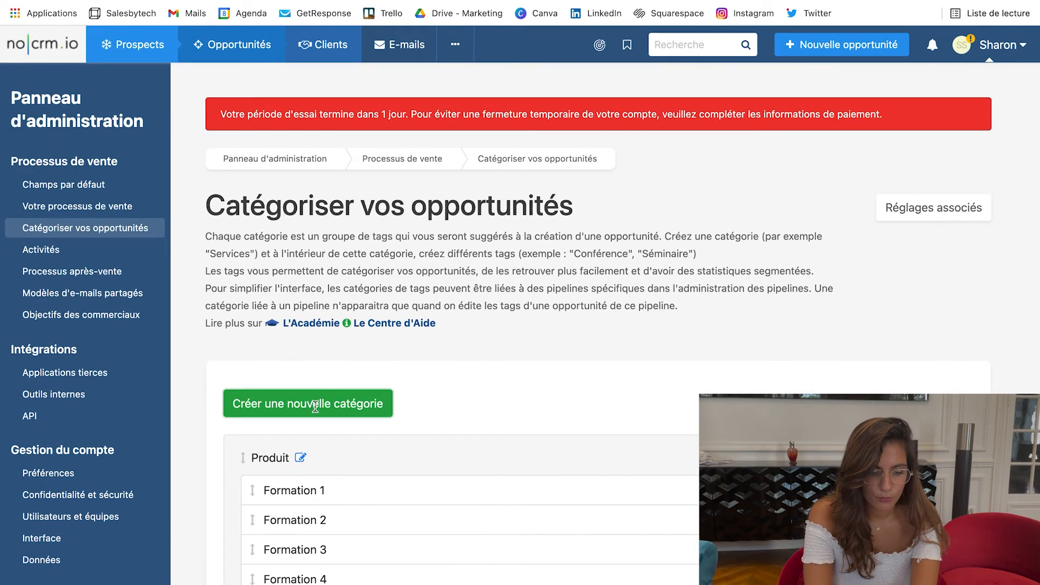
pyautogui.click(315, 407)
pyautogui.click(323, 405)
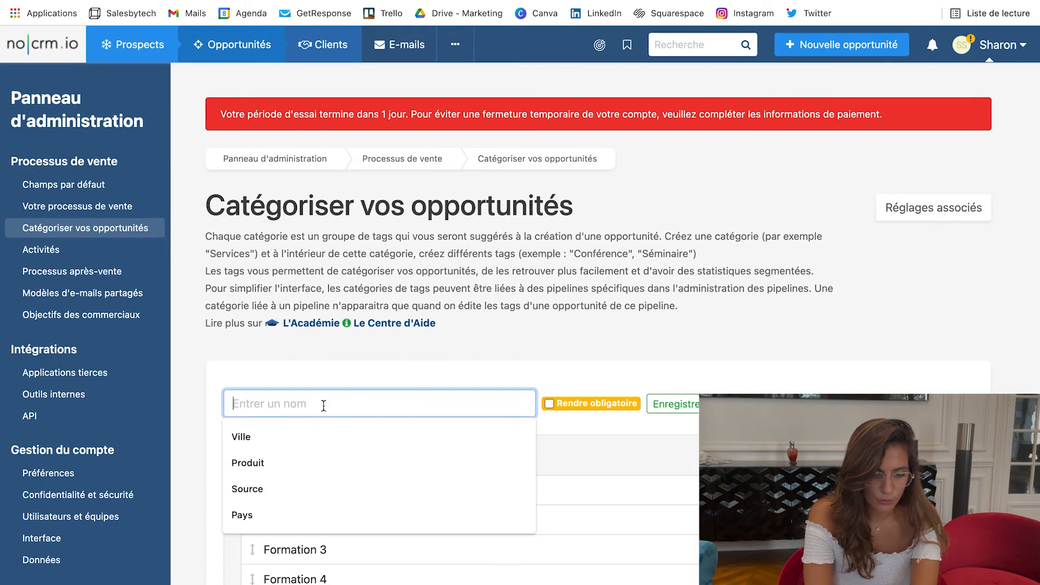
pyautogui.click(241, 437)
pyautogui.click(690, 408)
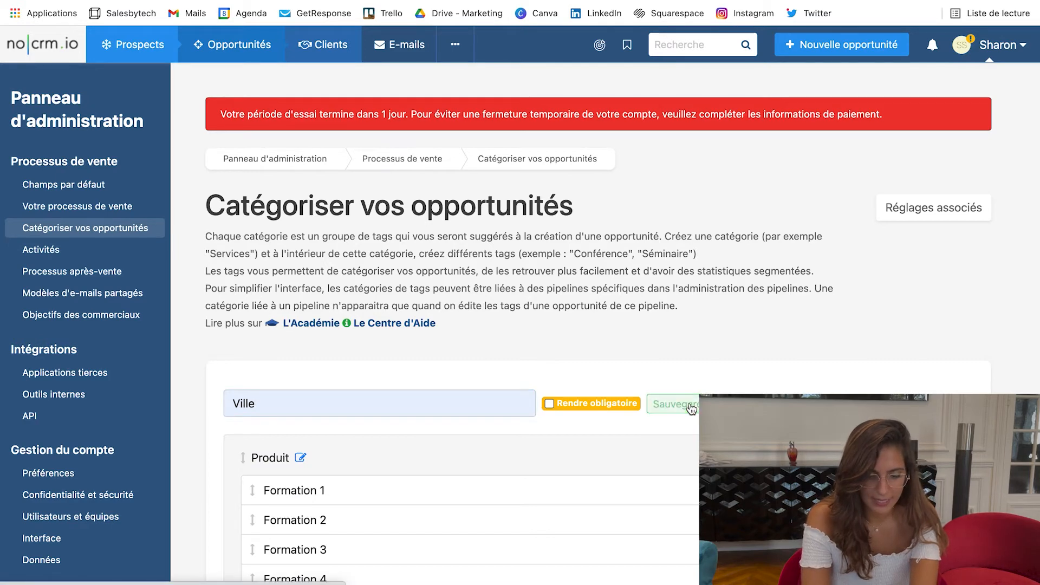
# Step: Add a tag named Paris to the Ville category and save it
pyautogui.scroll(-2, 742, 321)
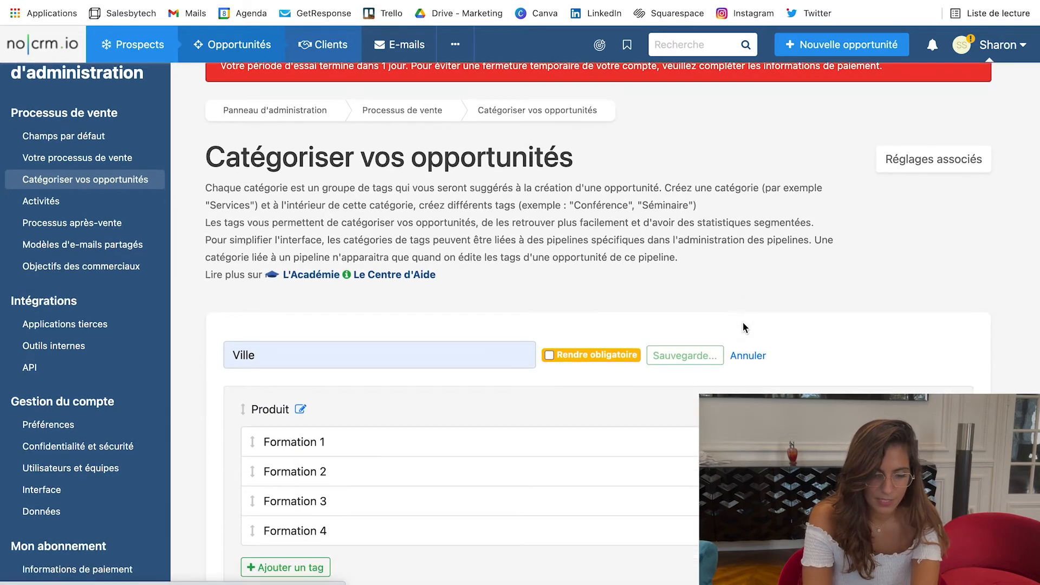
pyautogui.scroll(-15, 691, 346)
pyautogui.scroll(1, 692, 348)
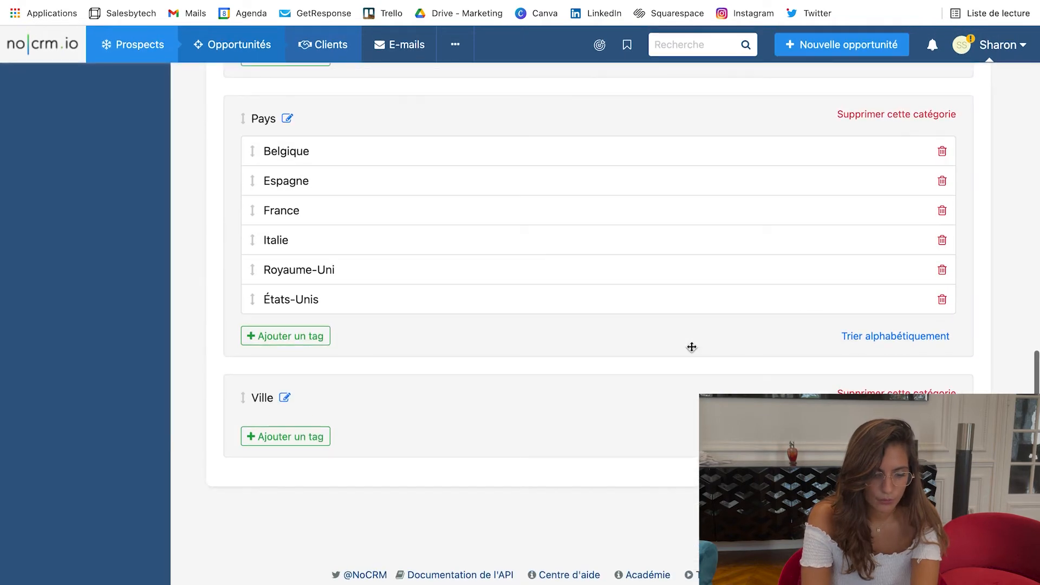
pyautogui.click(319, 447)
pyautogui.click(324, 437)
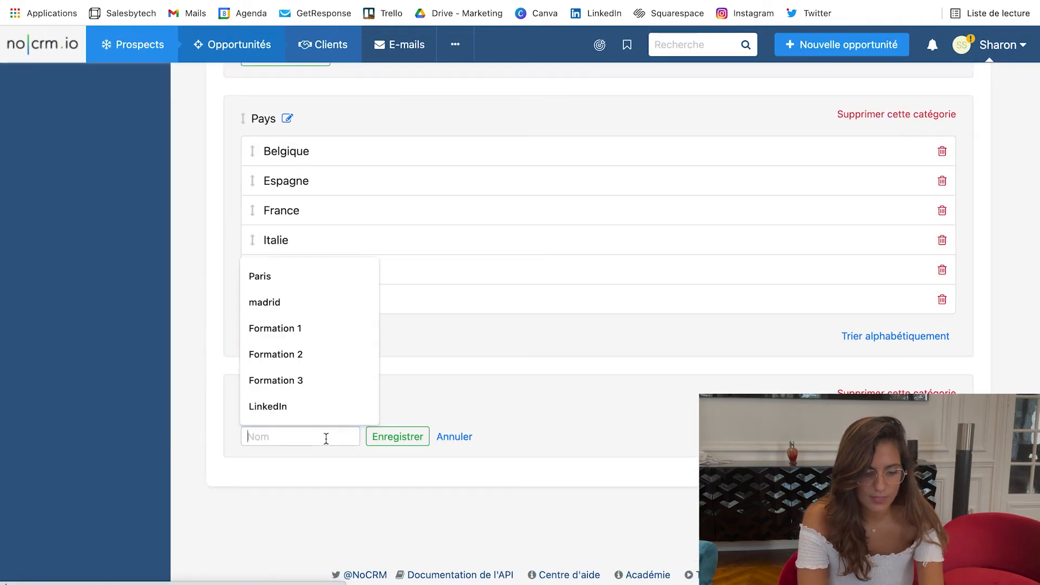
pyautogui.click(263, 275)
pyautogui.click(420, 438)
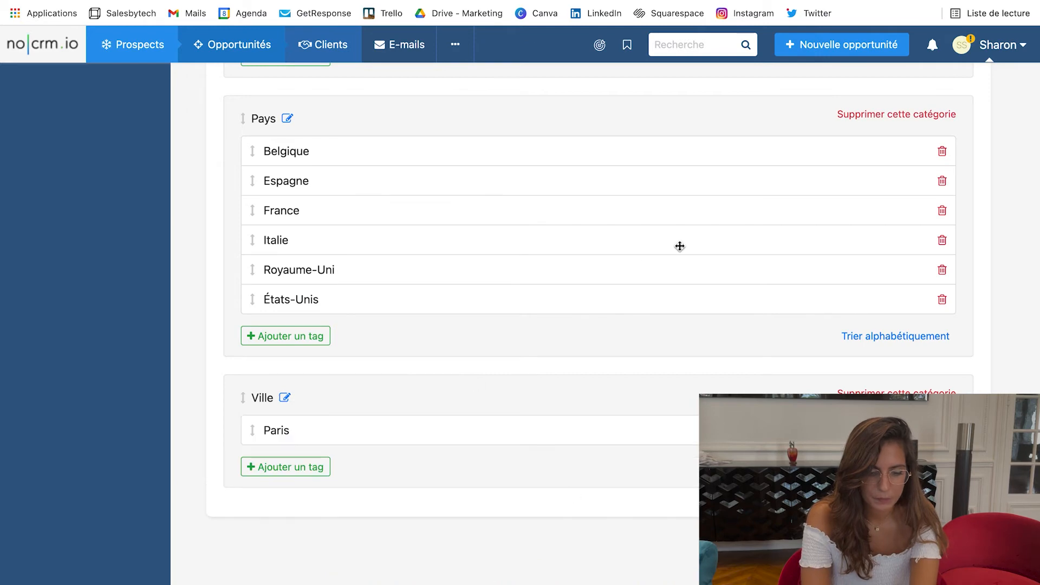
# Step: Open the activity settings and look over the existing activities and their results
pyautogui.scroll(15, 670, 248)
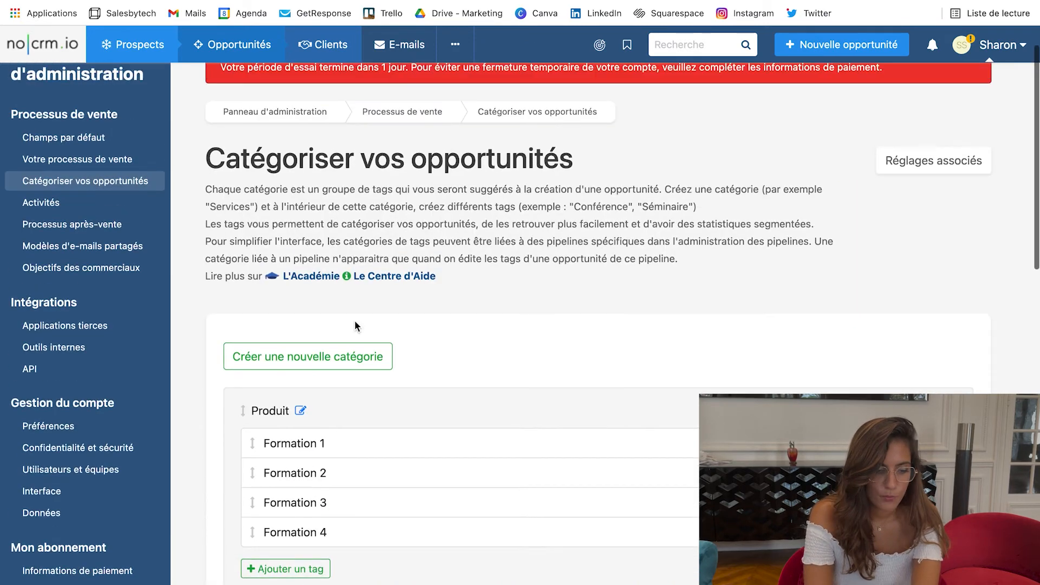
pyautogui.click(50, 206)
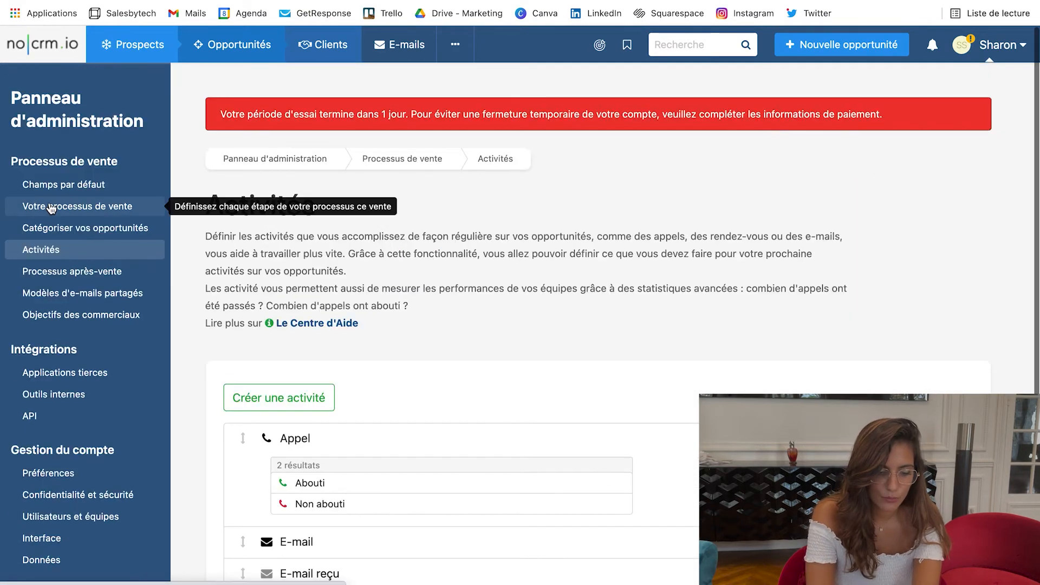
pyautogui.scroll(-3, 415, 333)
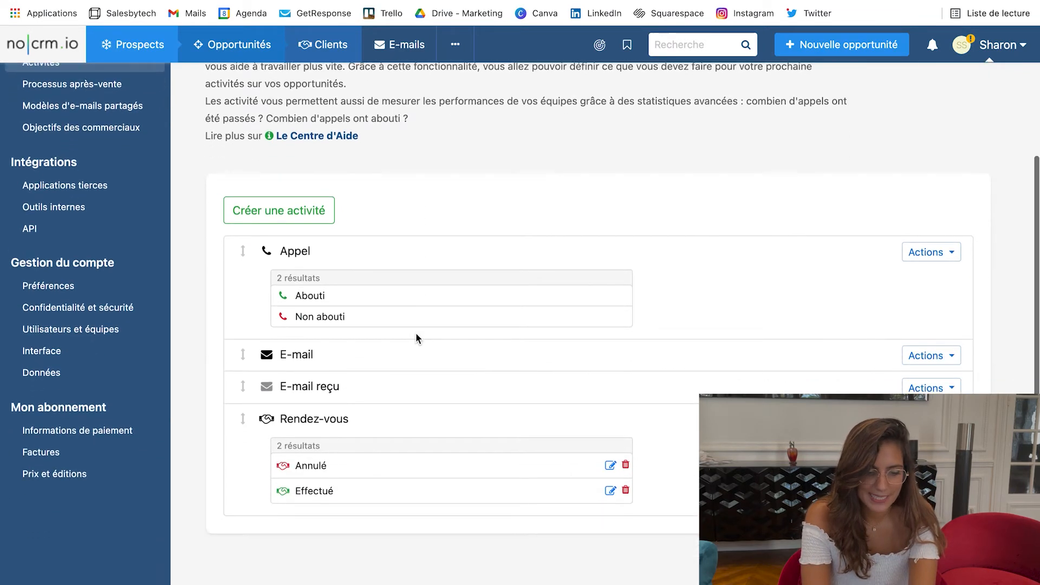
# Step: Open the form for a new activity, look through its icon and colour choices, and cancel it
pyautogui.click(307, 214)
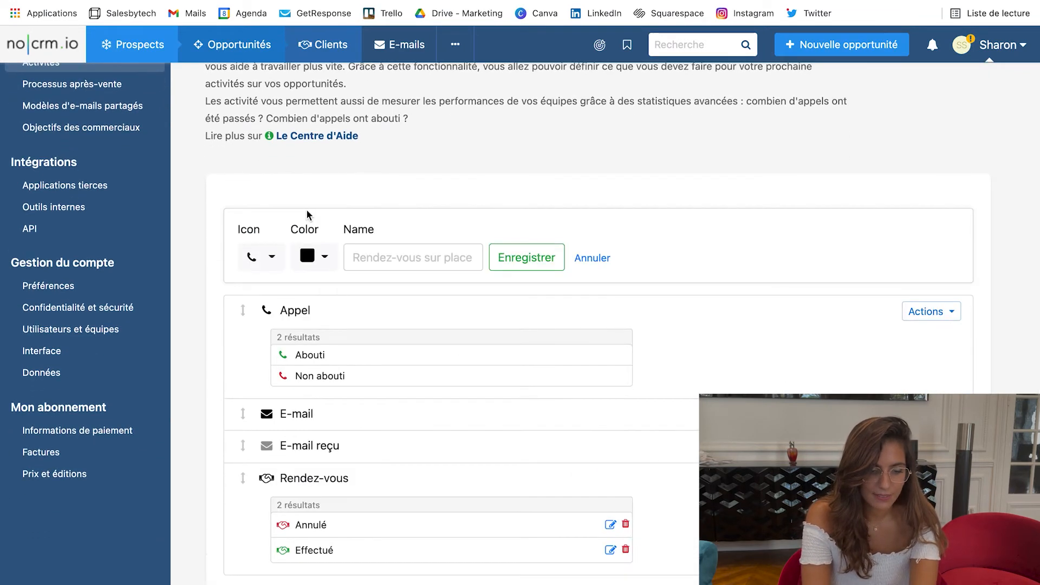
pyautogui.click(250, 265)
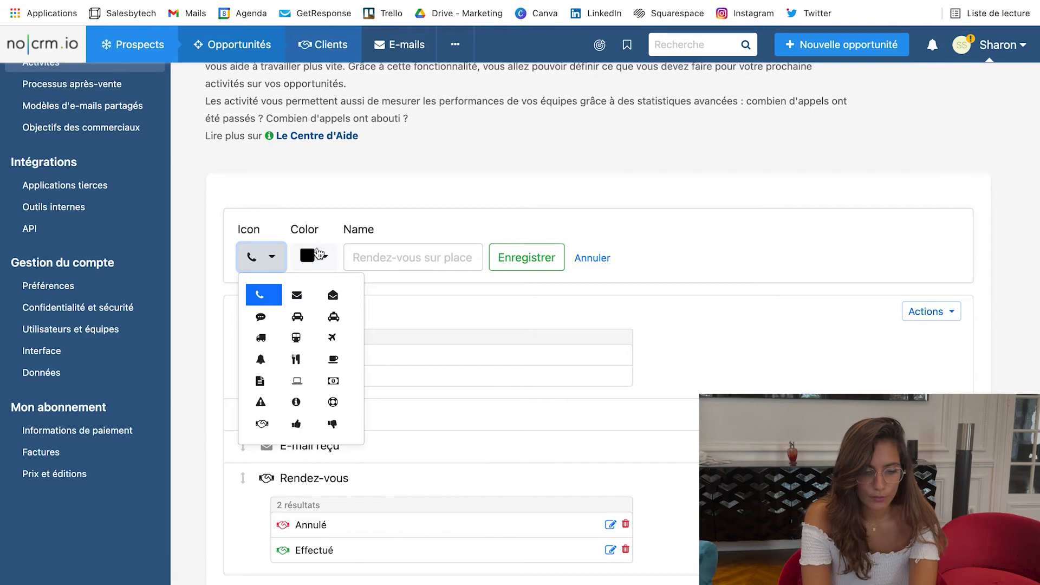
pyautogui.click(314, 257)
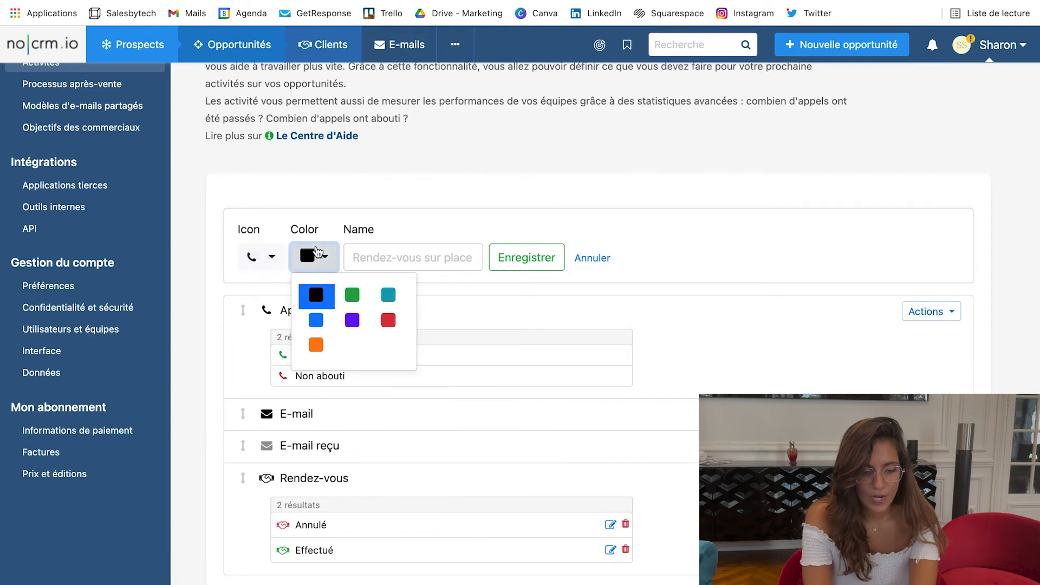
pyautogui.click(400, 259)
pyautogui.click(592, 258)
# Step: Add a new result in orange to the Rendez-vous activity and save it
pyautogui.scroll(-3, 780, 266)
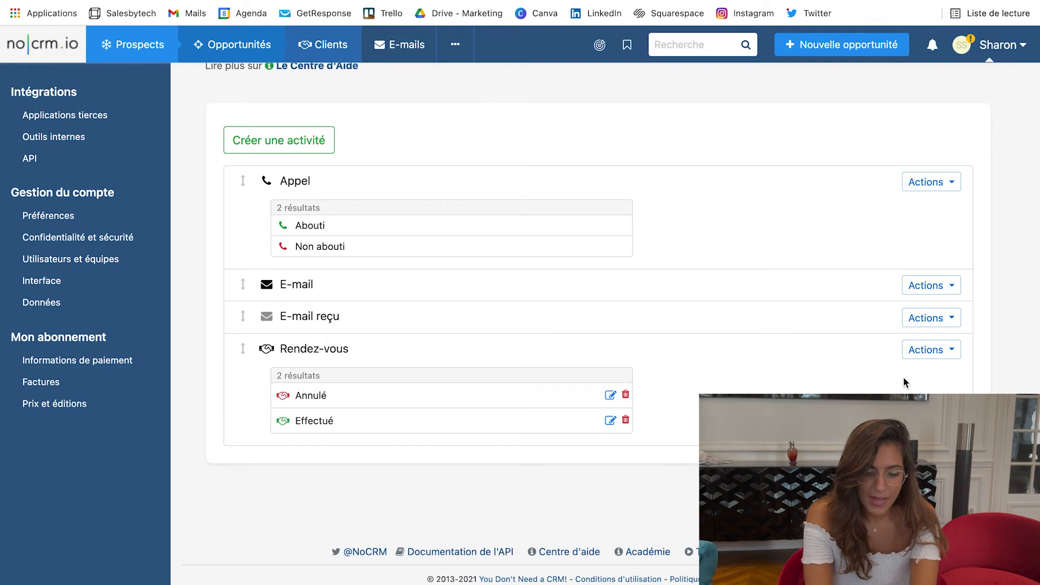
pyautogui.click(938, 356)
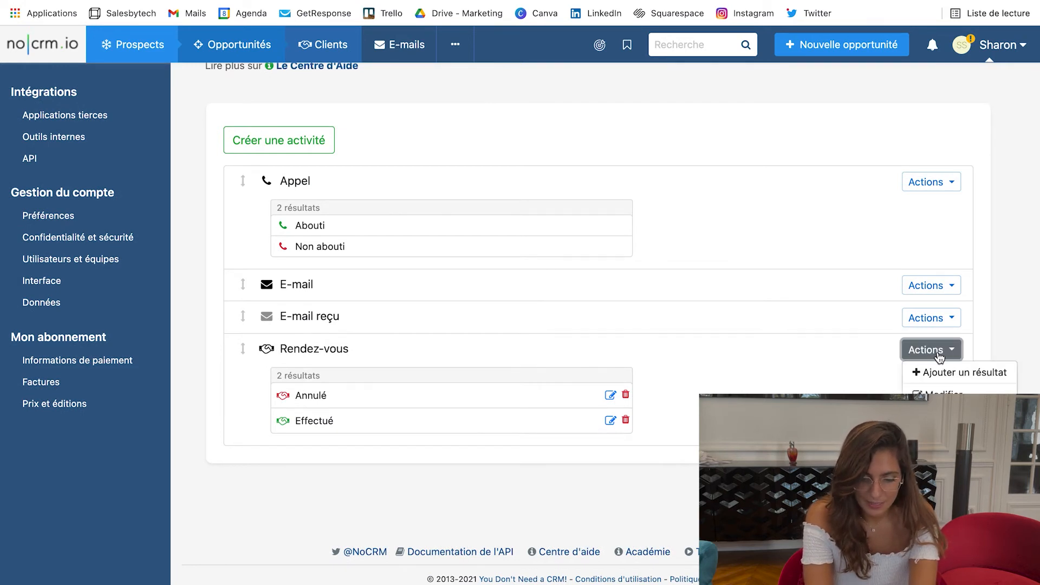
pyautogui.click(923, 372)
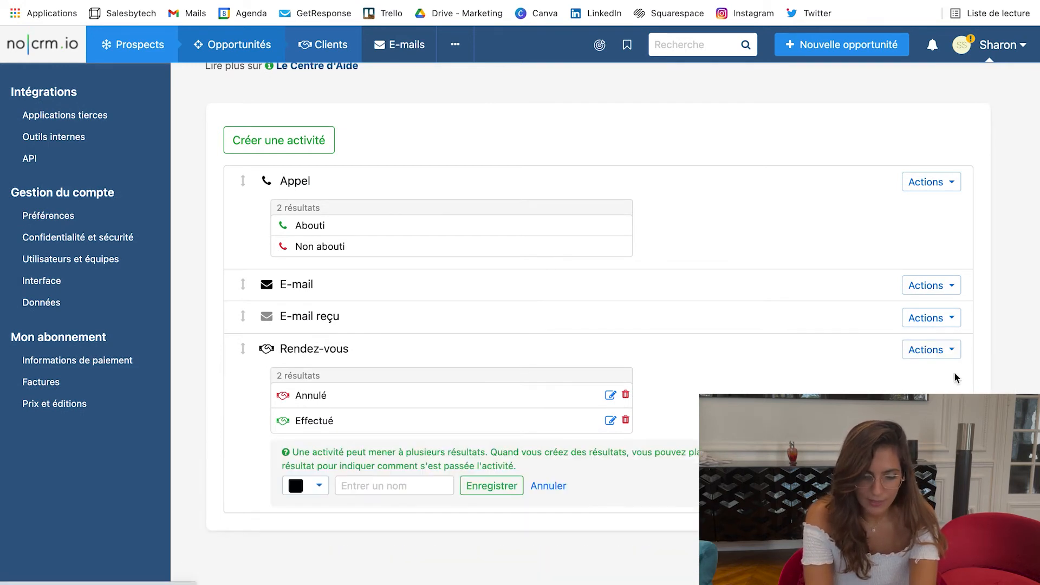
pyautogui.click(311, 485)
pyautogui.click(307, 566)
pyautogui.click(372, 485)
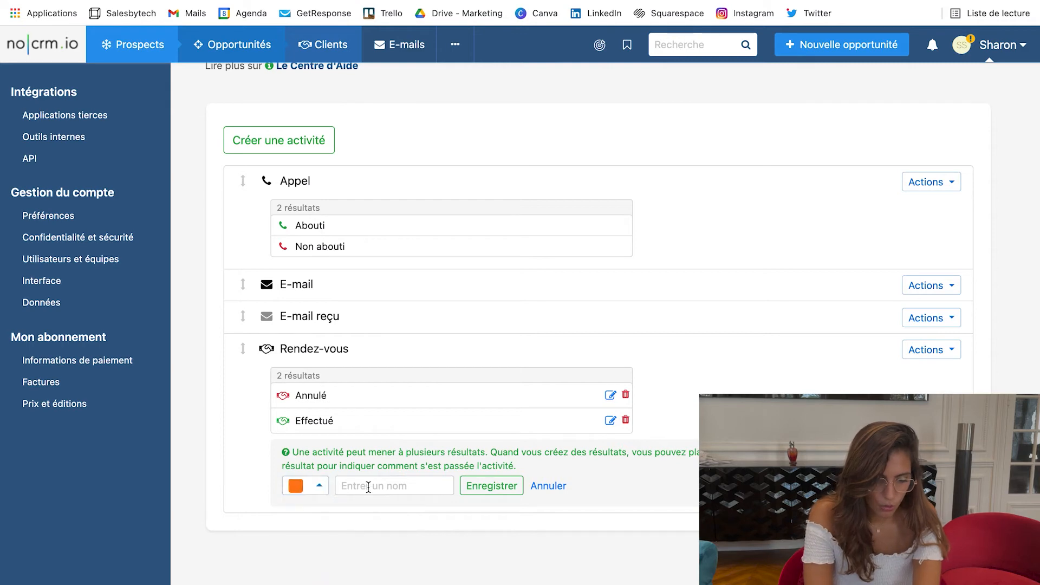
pyautogui.click(378, 382)
pyautogui.click(490, 486)
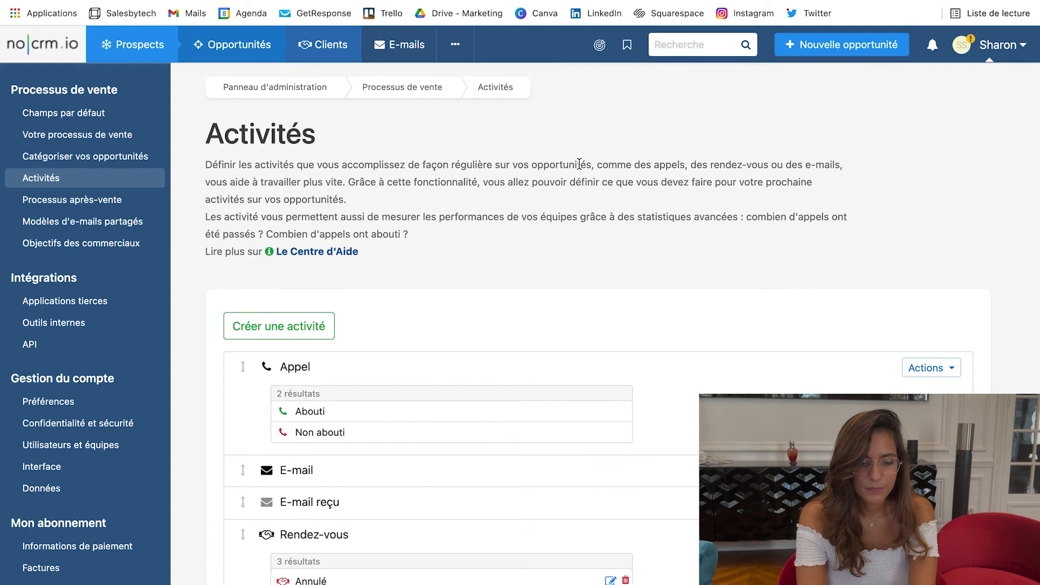
# Step: Open the details of the sales objectives and go on to the settings for assigning objectives
pyautogui.click(600, 46)
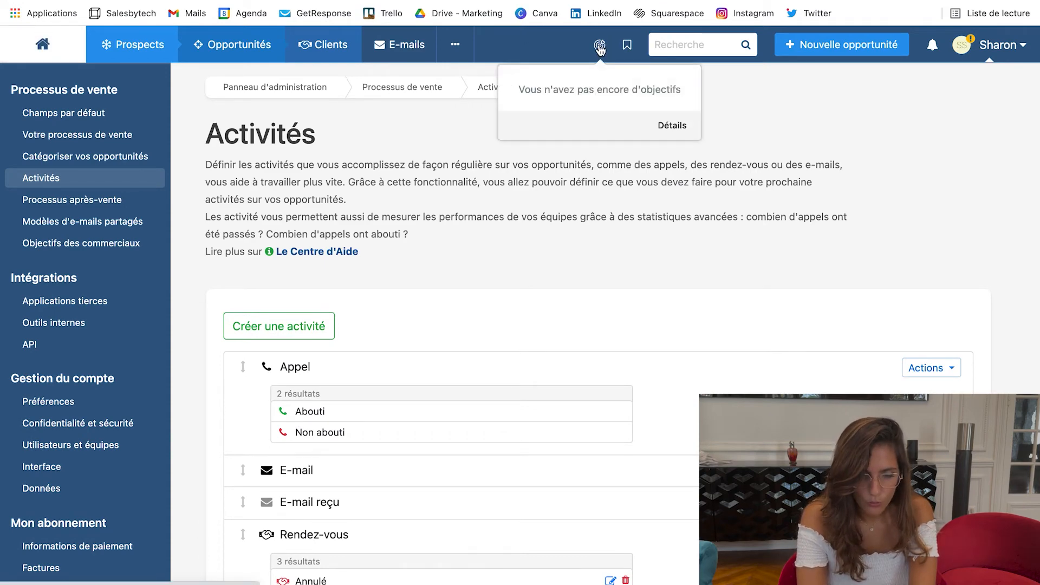
pyautogui.click(671, 126)
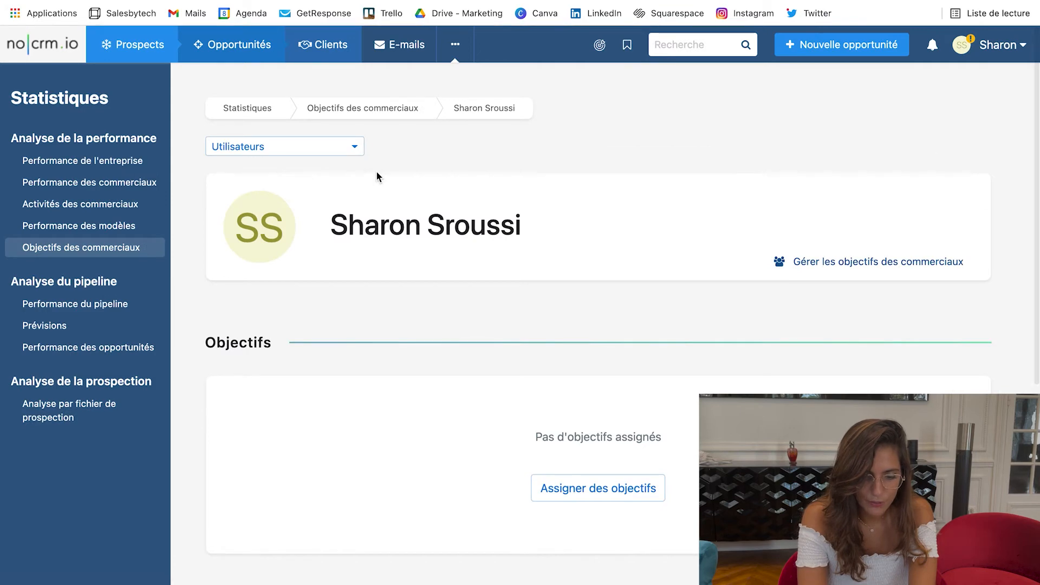
pyautogui.scroll(-2, 427, 188)
pyautogui.click(557, 390)
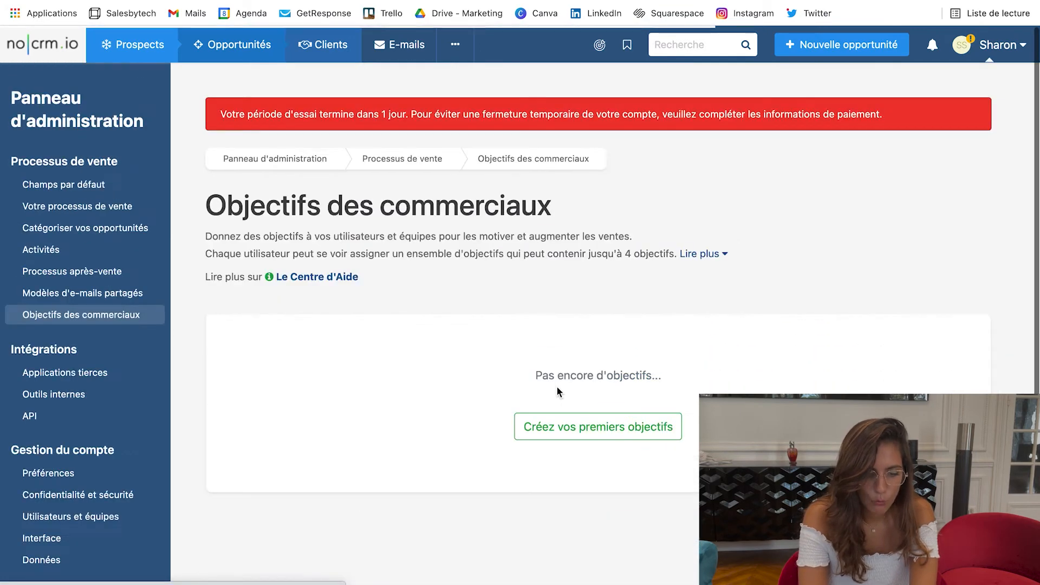
# Step: Start a first set of objectives and look through the available period options without changing the daily period
pyautogui.click(539, 432)
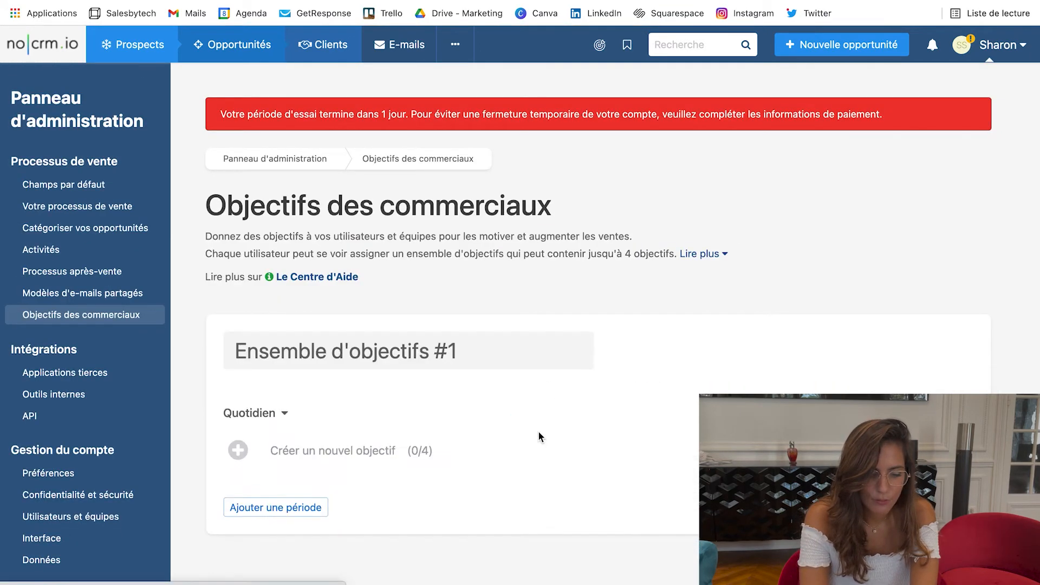
pyautogui.click(256, 413)
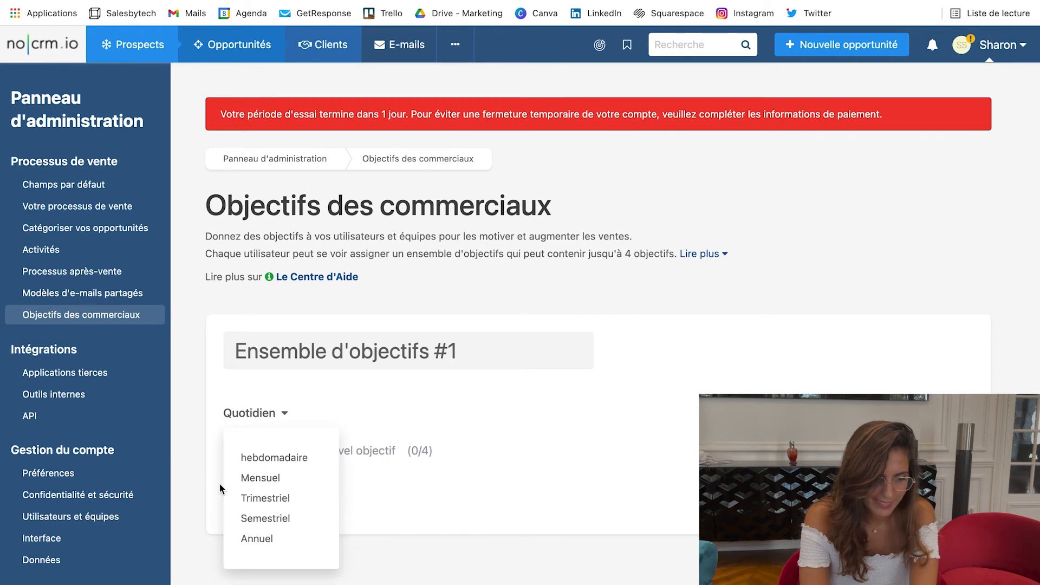
pyautogui.click(643, 302)
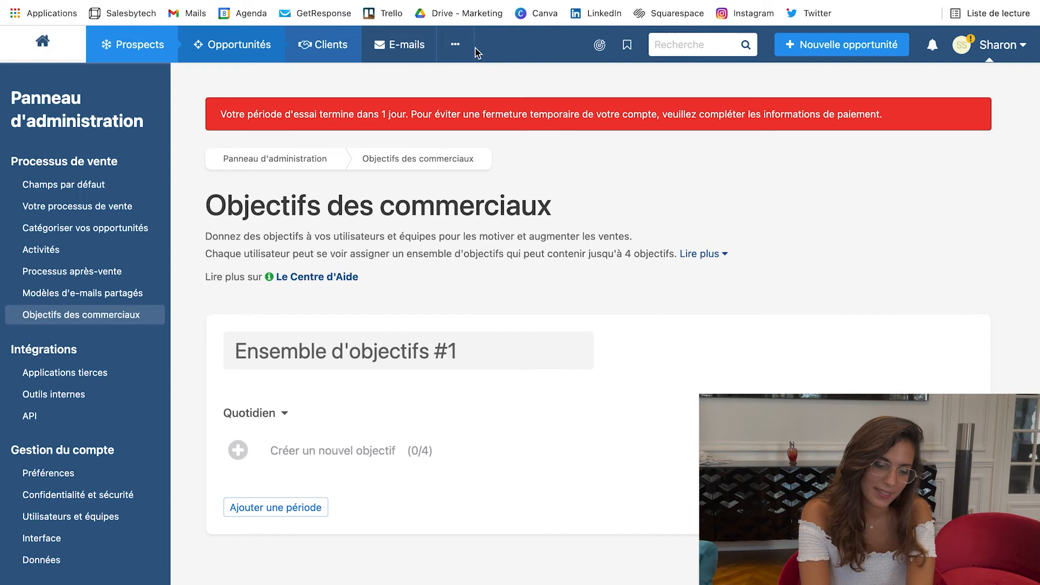
# Step: Open the statistics overview and look through the performance, pipeline and prospecting analyses
pyautogui.click(457, 49)
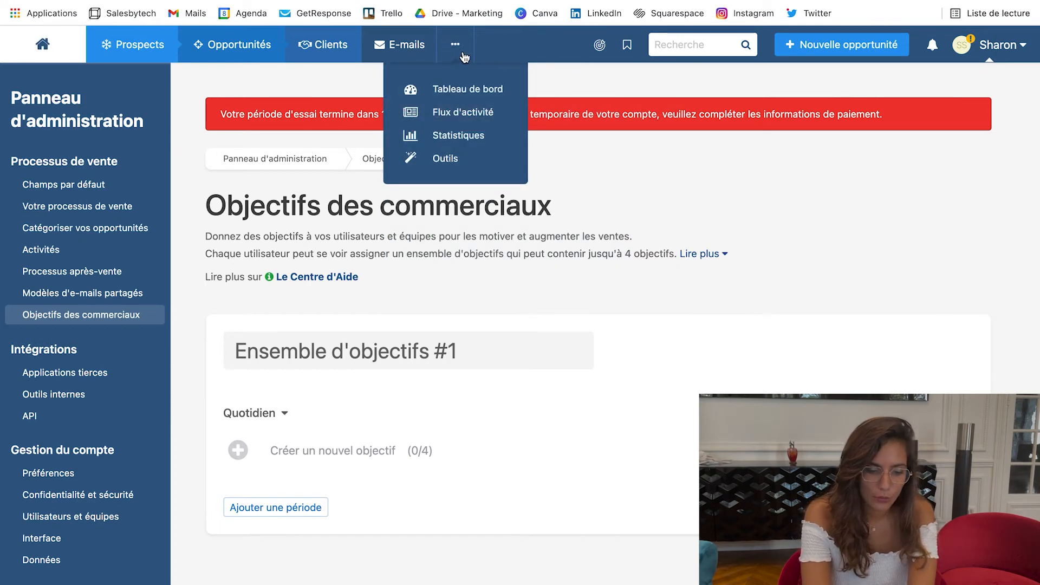
pyautogui.click(456, 136)
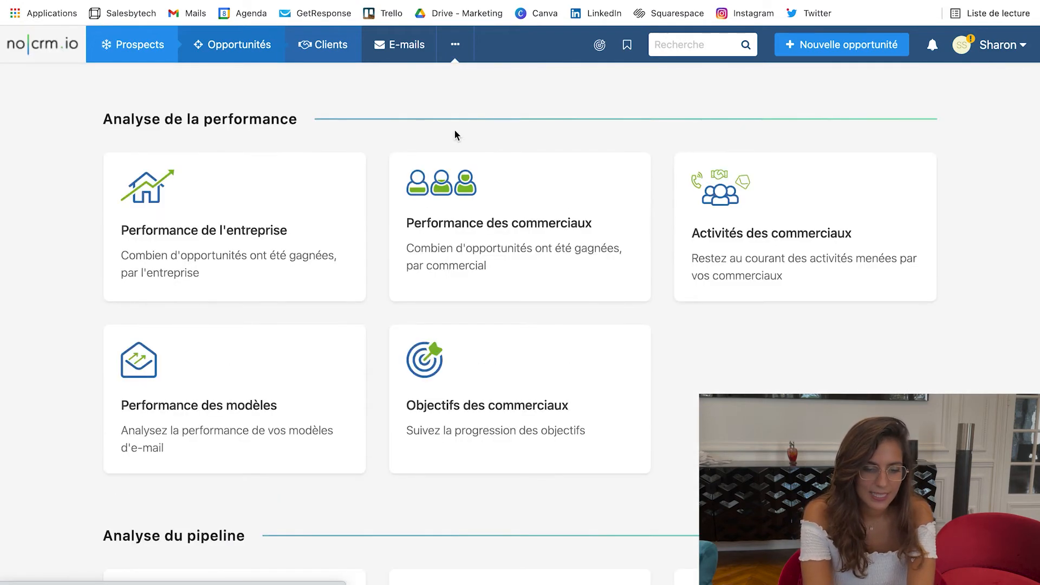
pyautogui.scroll(-1, 454, 129)
pyautogui.scroll(-8, 455, 134)
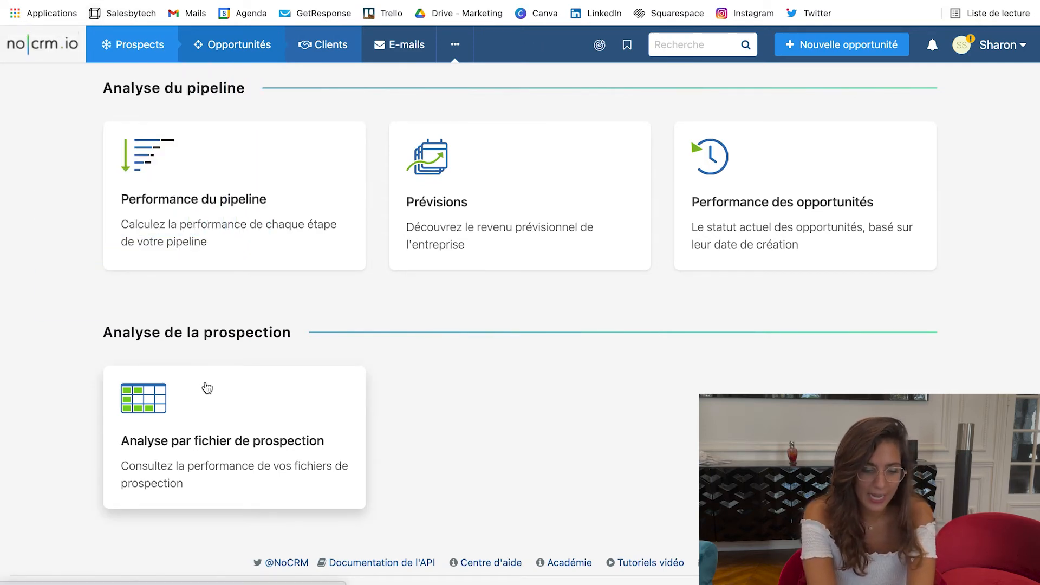
# Step: Open the prospecting file analysis for AVENGERS and examine its conversion figures and user activity tables
pyautogui.click(207, 388)
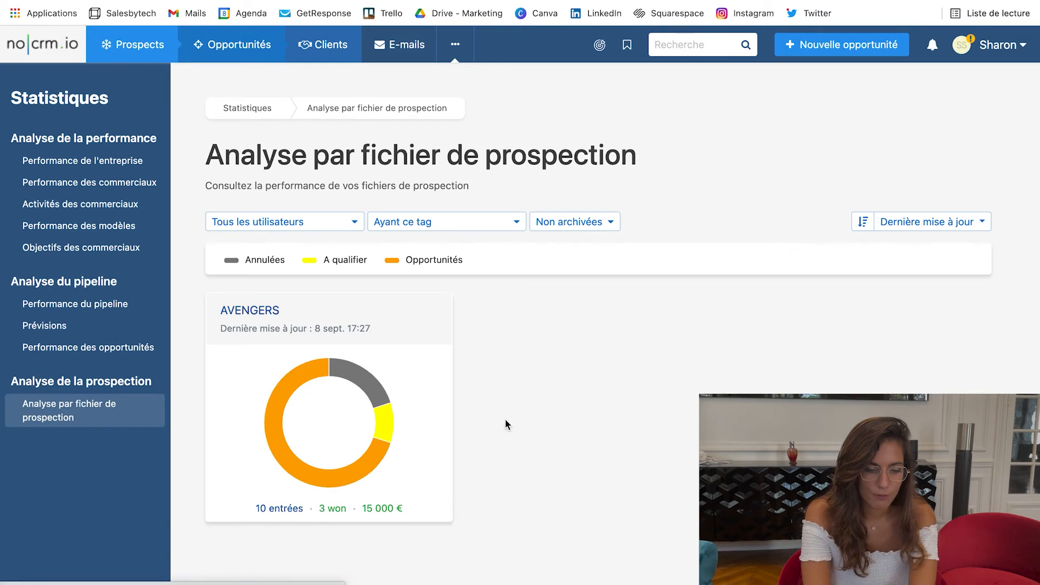
pyautogui.moveTo(357, 466)
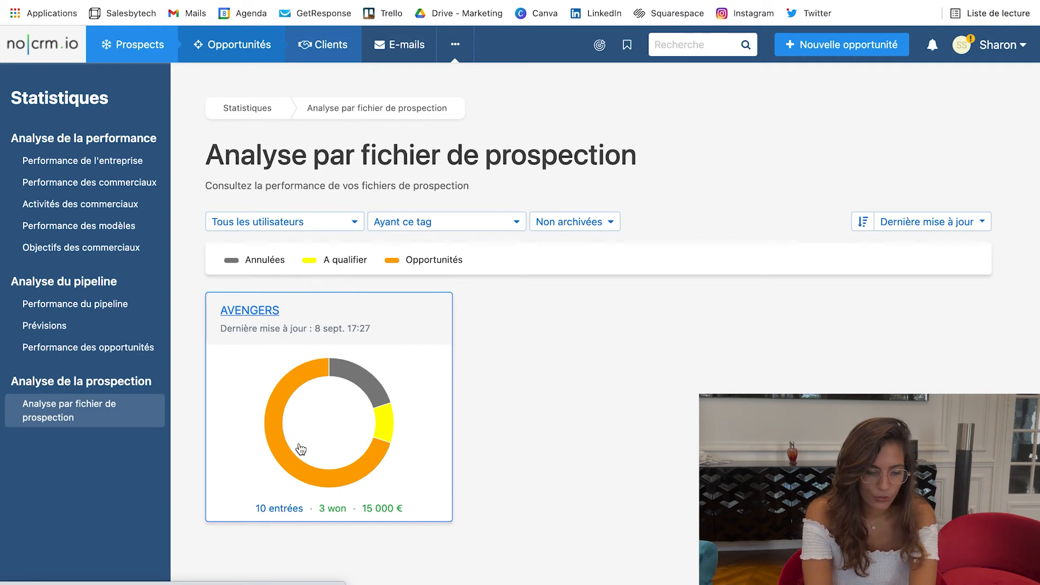
pyautogui.click(261, 312)
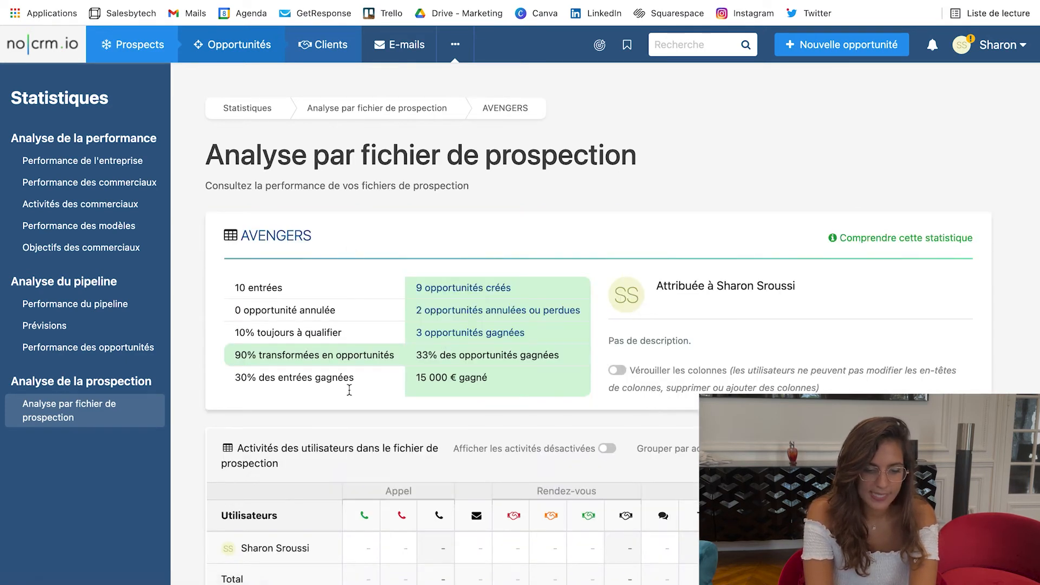
pyautogui.scroll(-3, 400, 364)
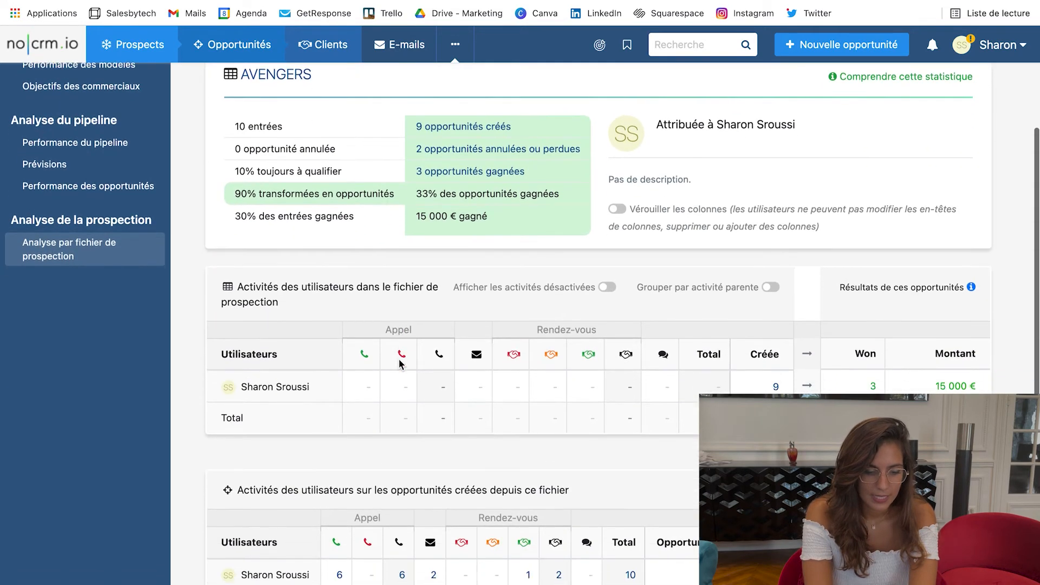
pyautogui.scroll(-3, 399, 365)
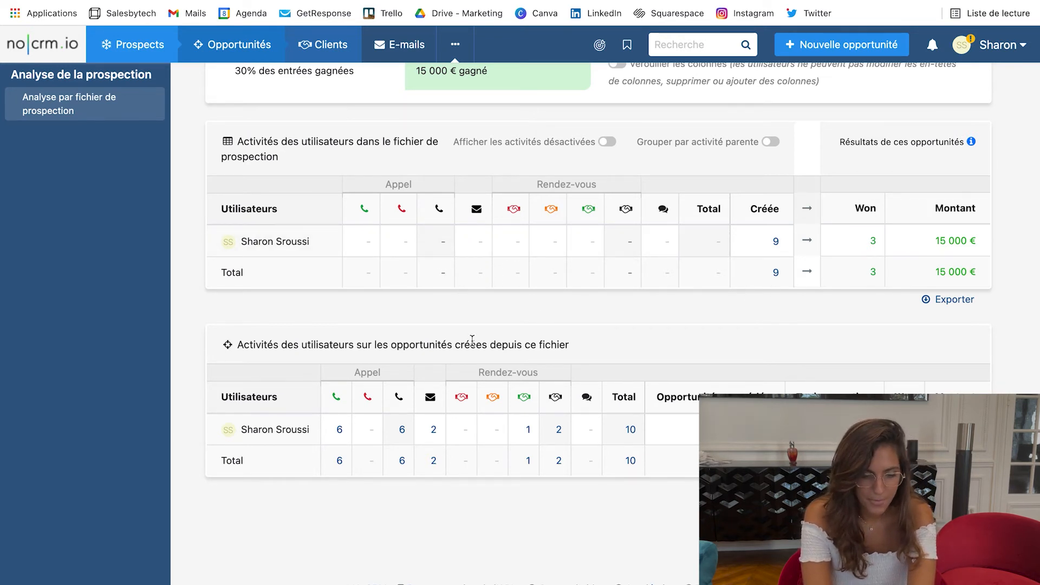
pyautogui.scroll(-1, 472, 341)
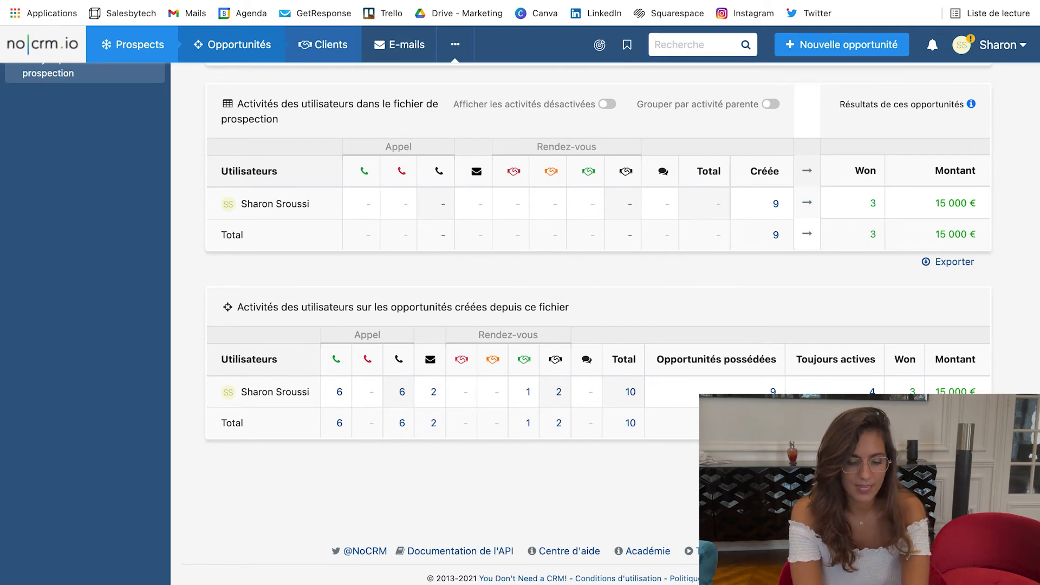
pyautogui.scroll(6, 635, 482)
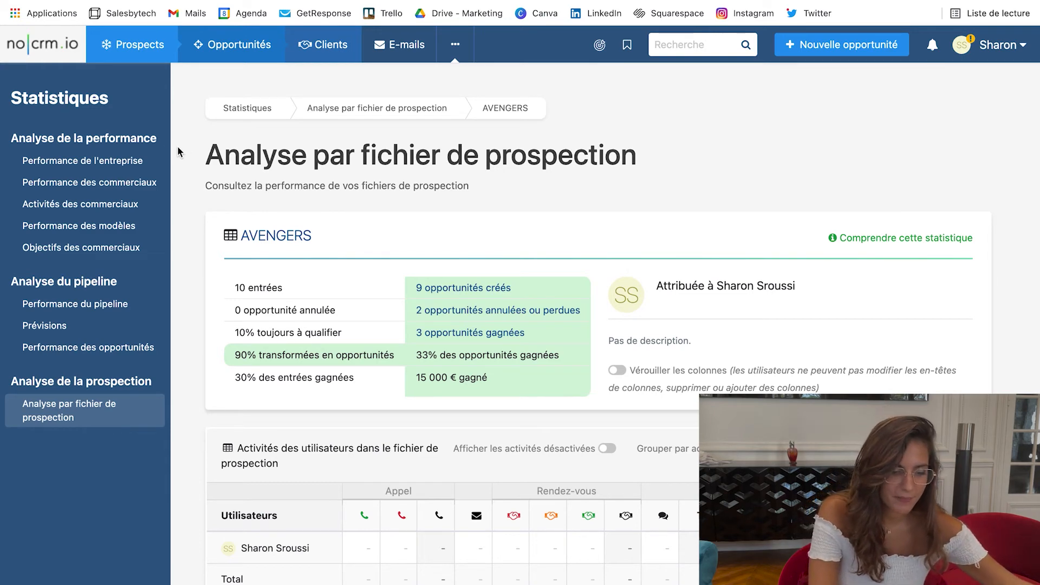
# Step: Open the company performance report, check the date range presets and display the filters
pyautogui.click(117, 163)
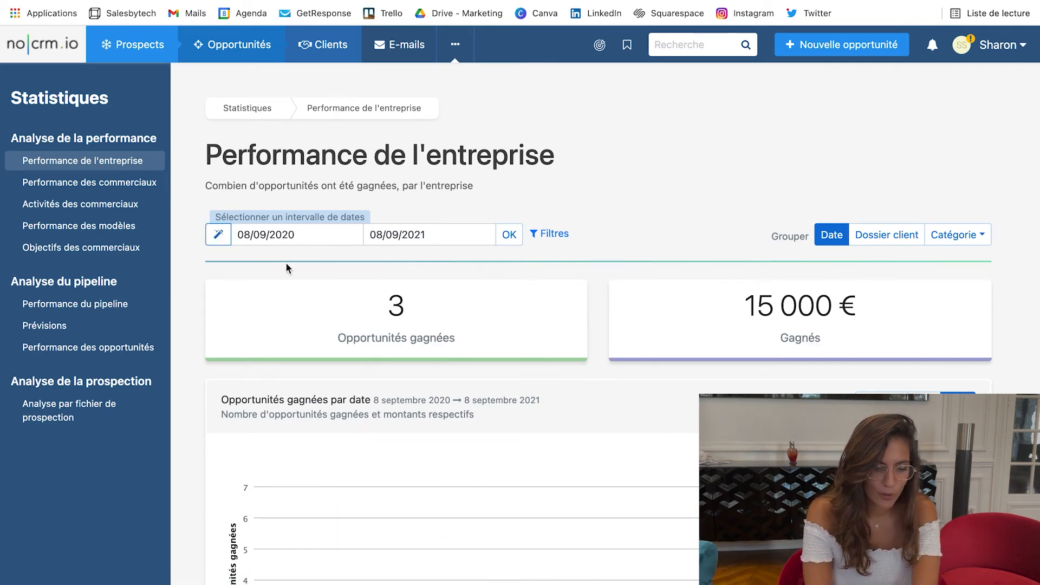
pyautogui.click(219, 236)
pyautogui.click(218, 237)
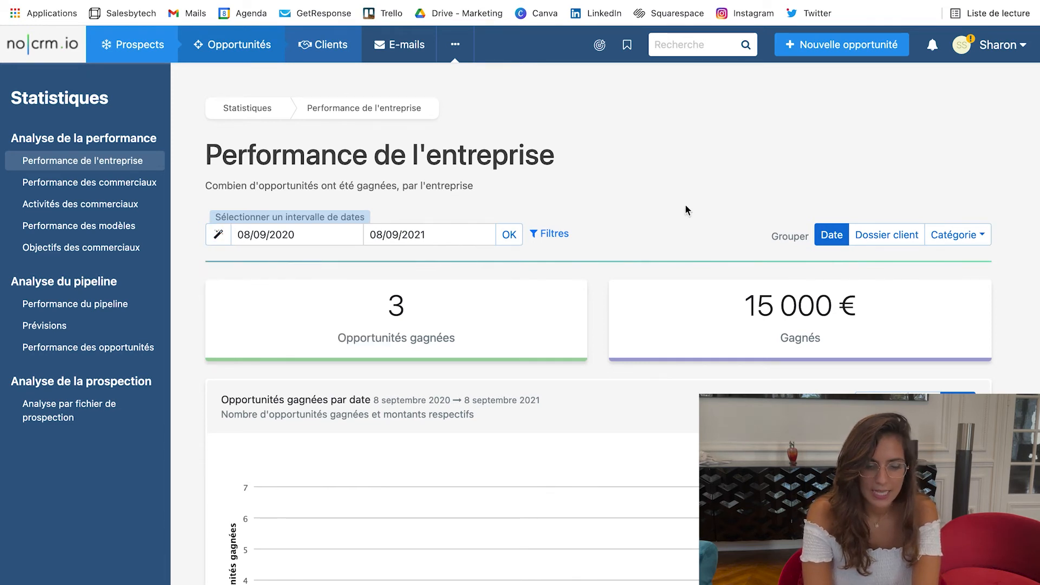
pyautogui.click(545, 236)
# Step: Examine the chart of opportunities won by date and the monthly table in the company performance report
pyautogui.scroll(-4, 437, 284)
pyautogui.scroll(2, 434, 283)
pyautogui.scroll(-10, 797, 216)
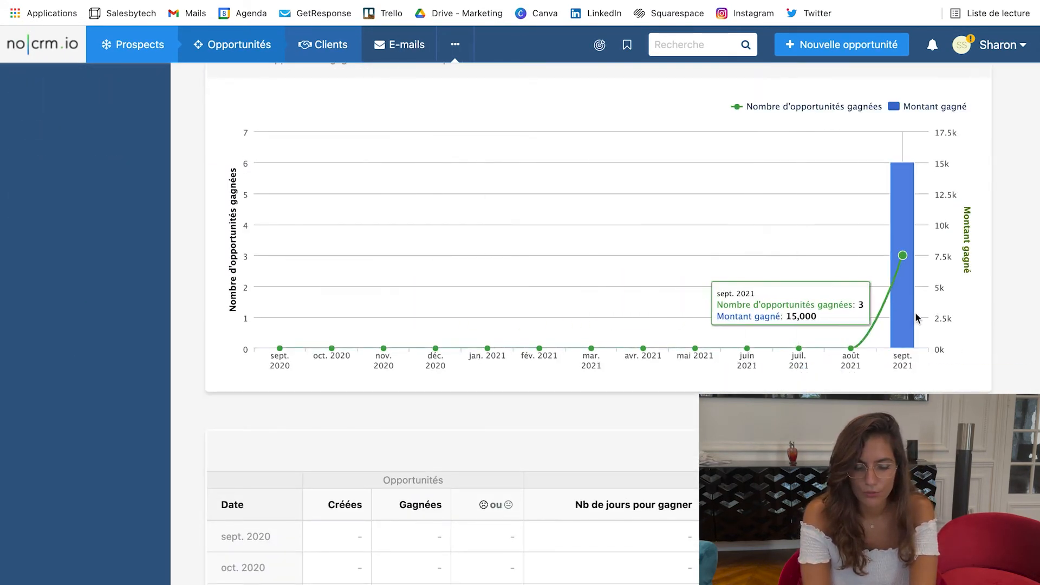
pyautogui.scroll(-3, 661, 378)
pyautogui.scroll(-8, 662, 381)
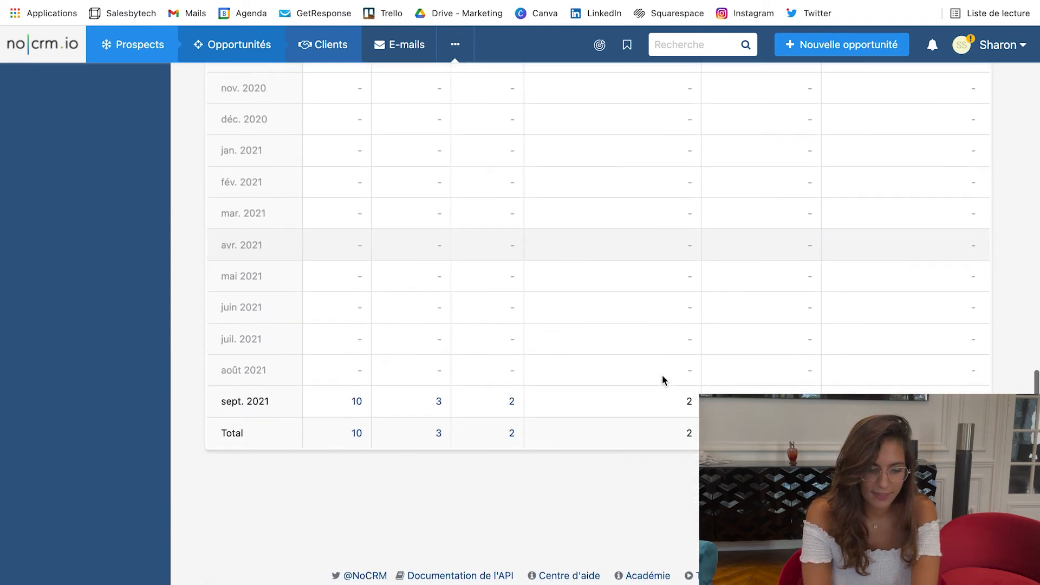
pyautogui.scroll(16, 464, 357)
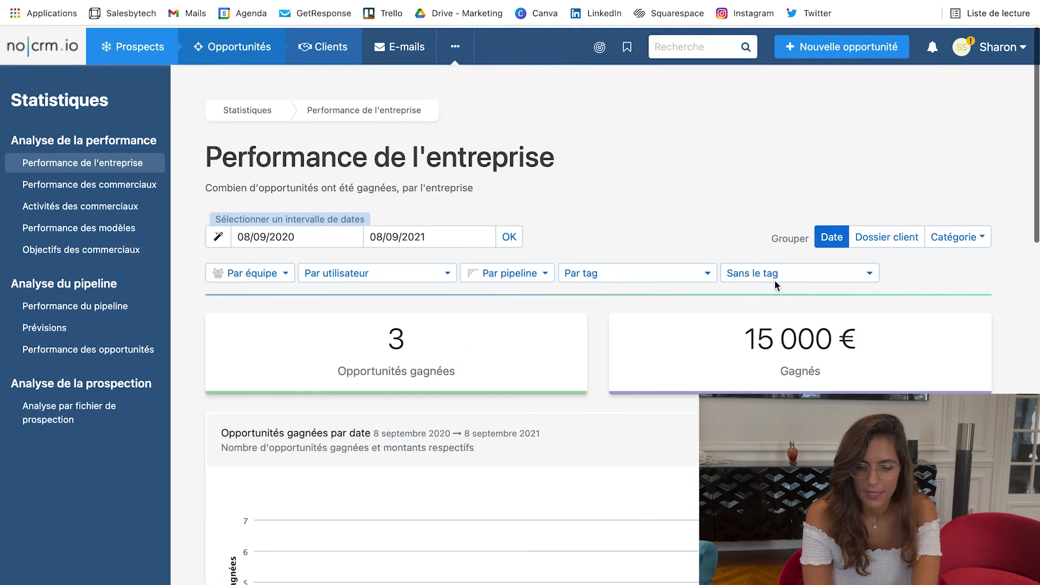
# Step: Group the company performance report by client folder and look over the resulting chart
pyautogui.click(900, 242)
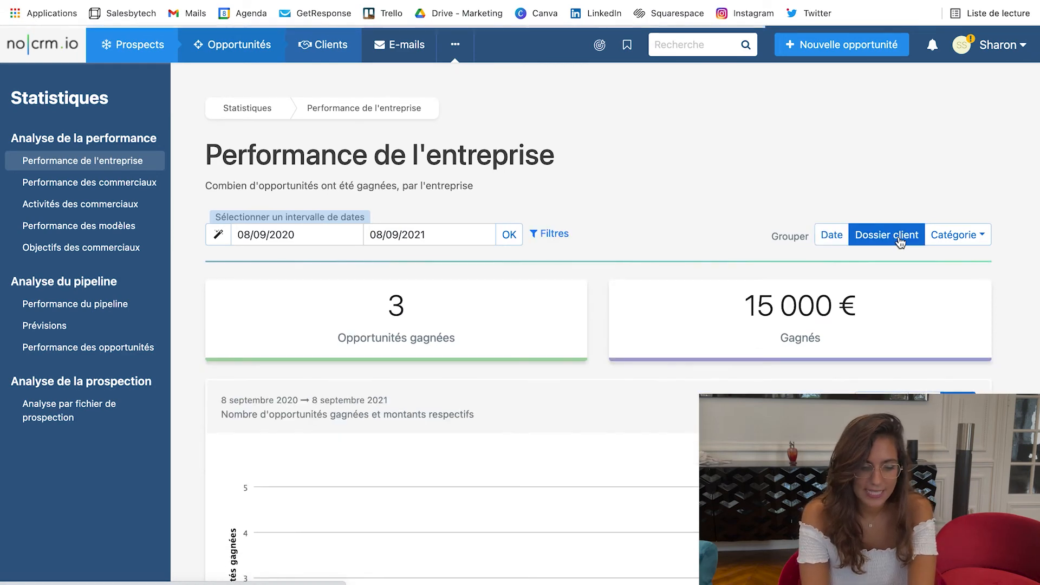
pyautogui.scroll(-5, 908, 300)
pyautogui.scroll(-1, 638, 460)
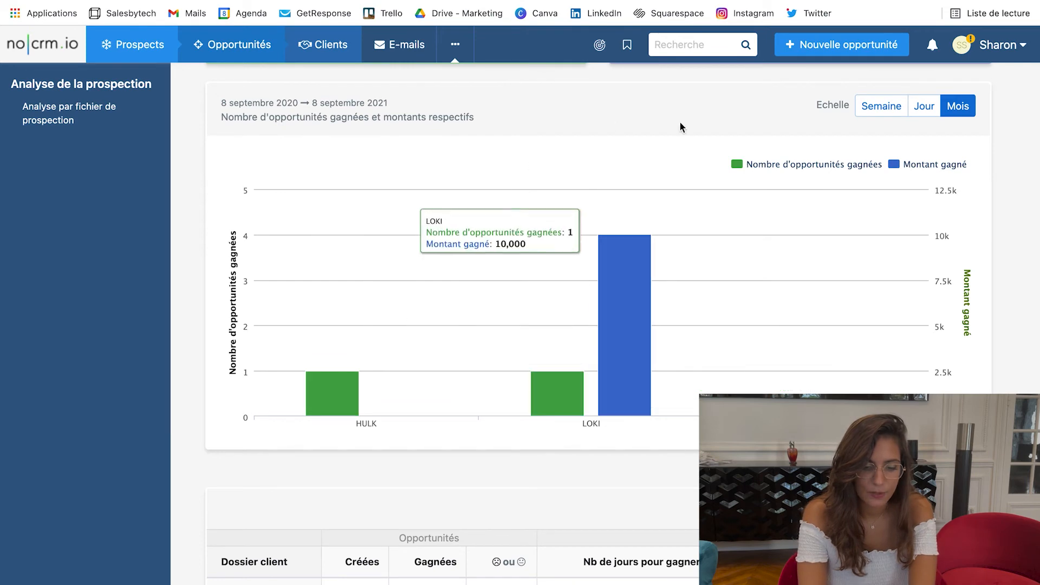
pyautogui.scroll(5, 673, 409)
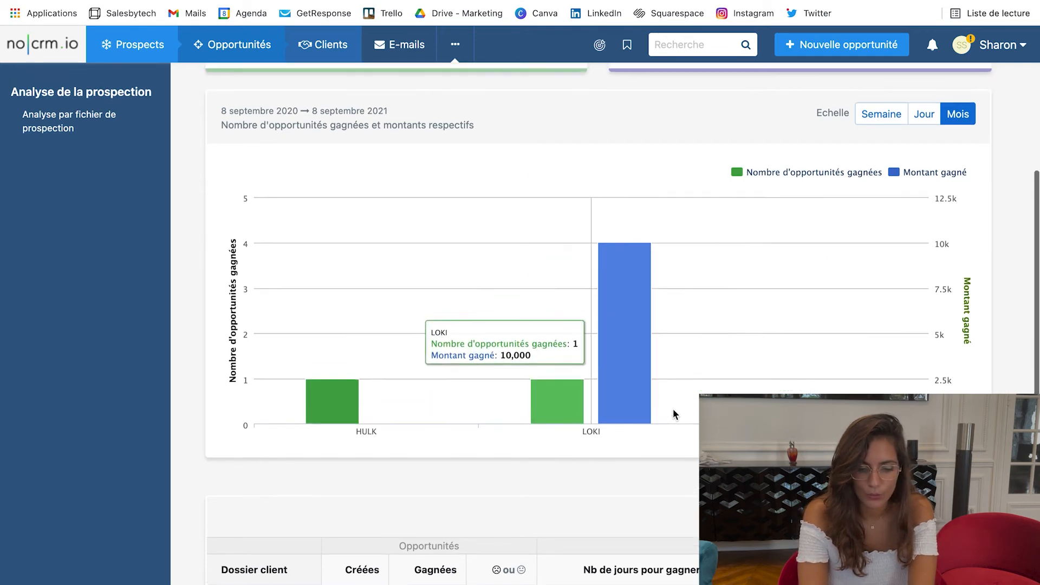
# Step: Group the company performance report by the Produit category and examine its chart and per-product table
pyautogui.click(957, 169)
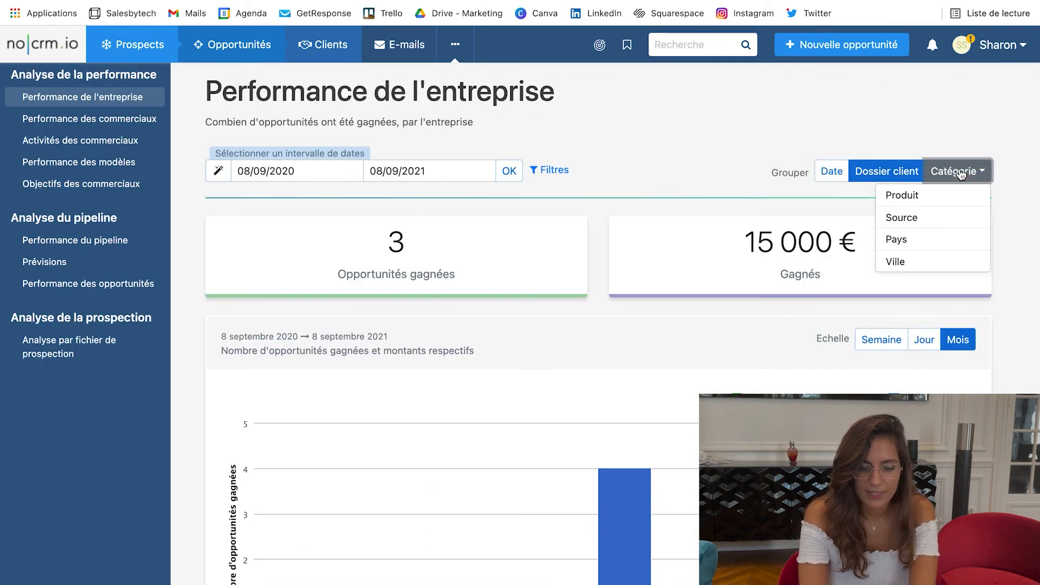
pyautogui.click(925, 195)
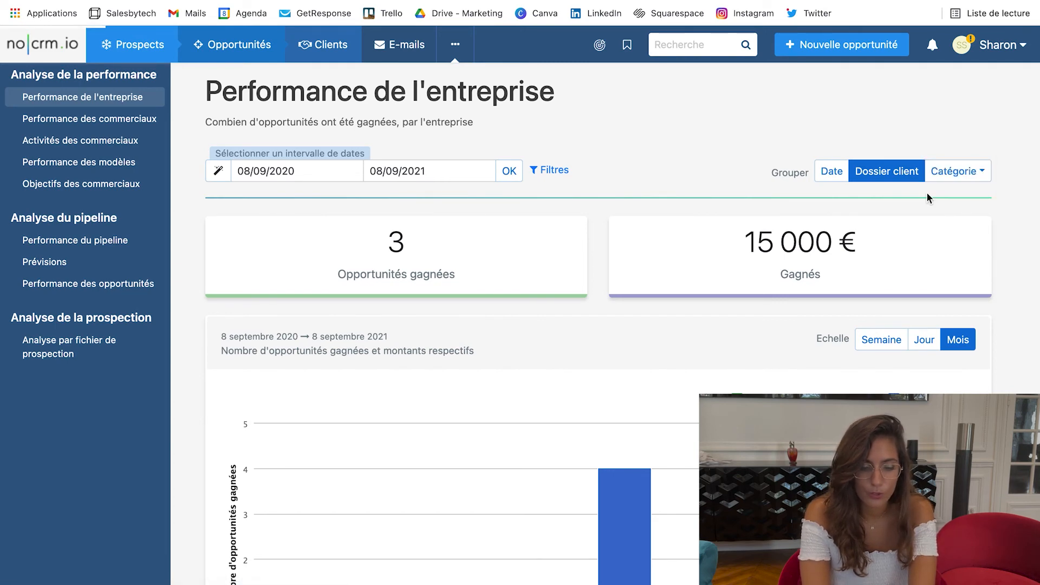
pyautogui.scroll(-5, 496, 388)
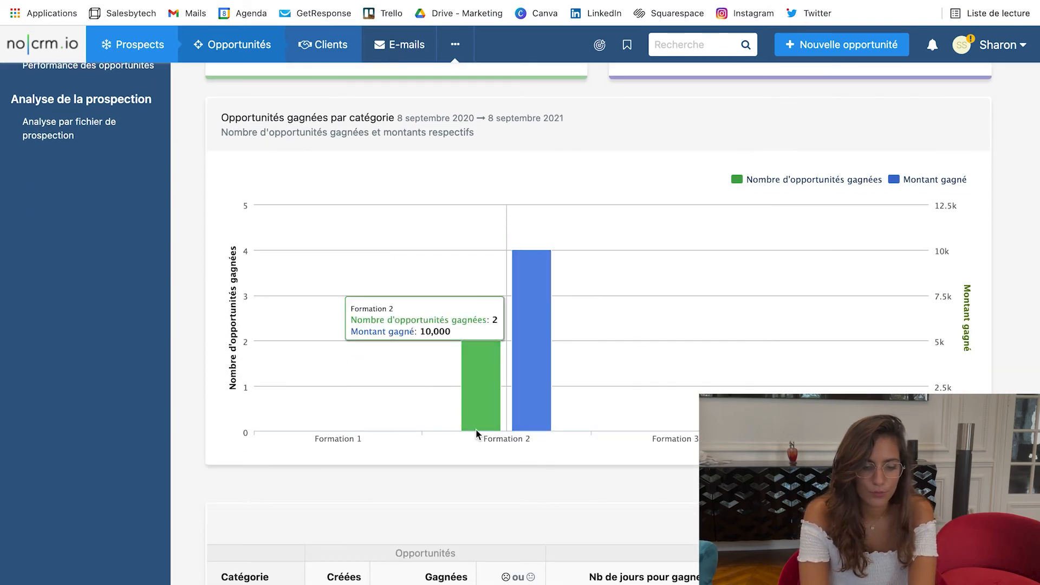
pyautogui.scroll(-6, 703, 358)
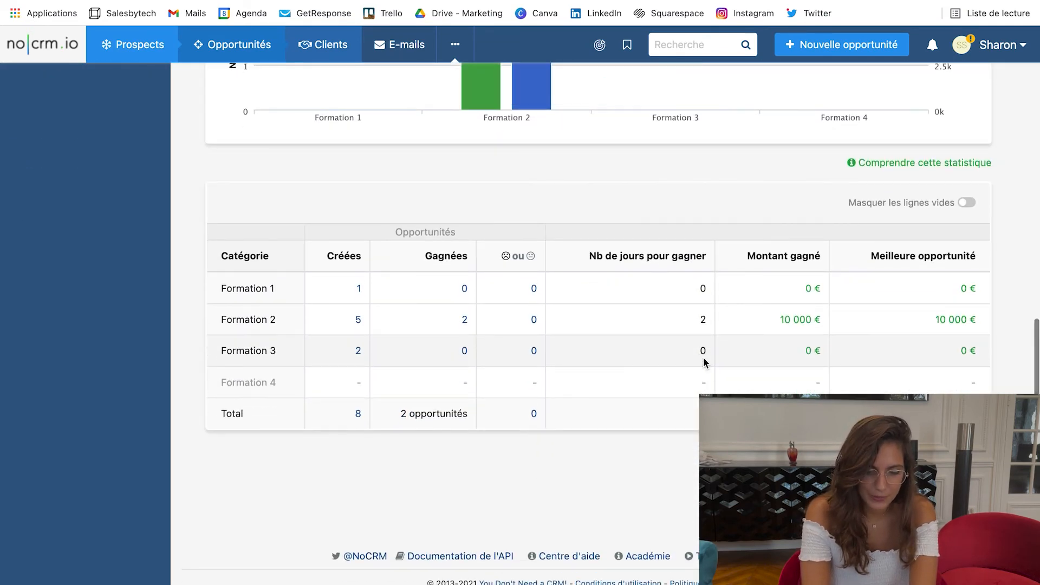
pyautogui.scroll(11, 421, 287)
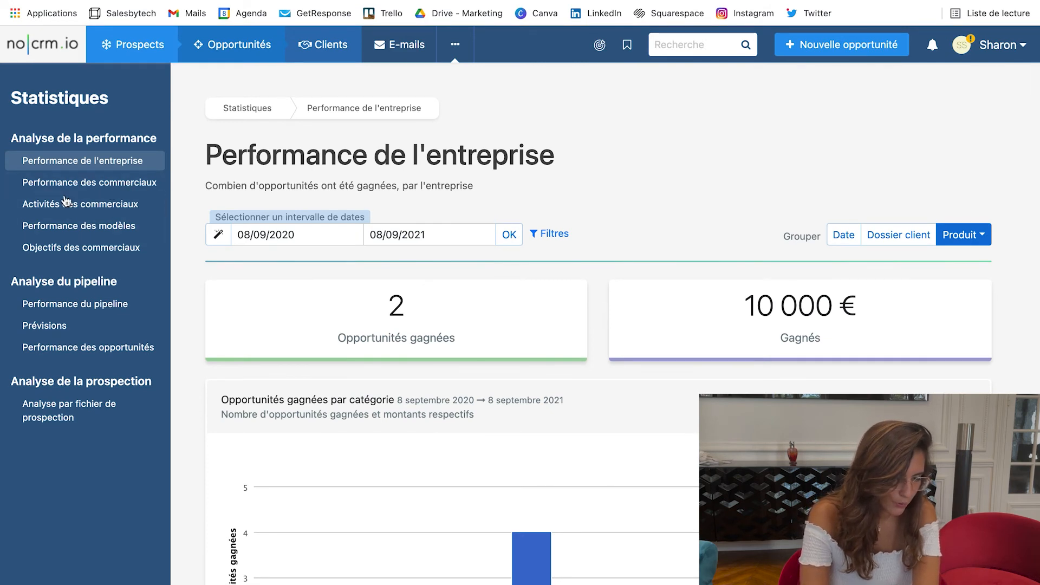
# Step: Open the sales reps' activities report and examine its per-user chart and detailed activity table
pyautogui.click(36, 205)
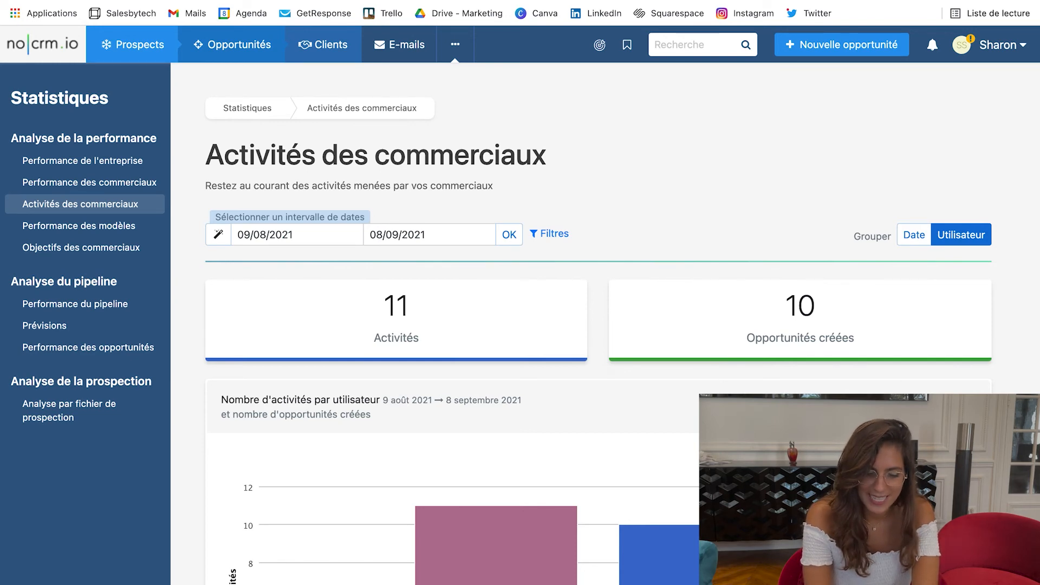
pyautogui.scroll(-5, 501, 202)
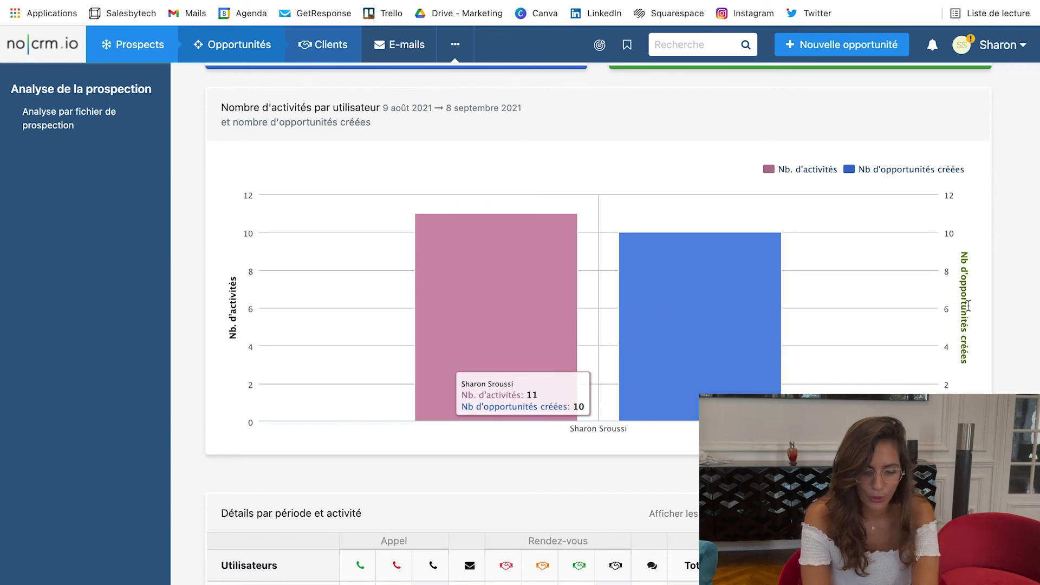
pyautogui.scroll(-4, 968, 306)
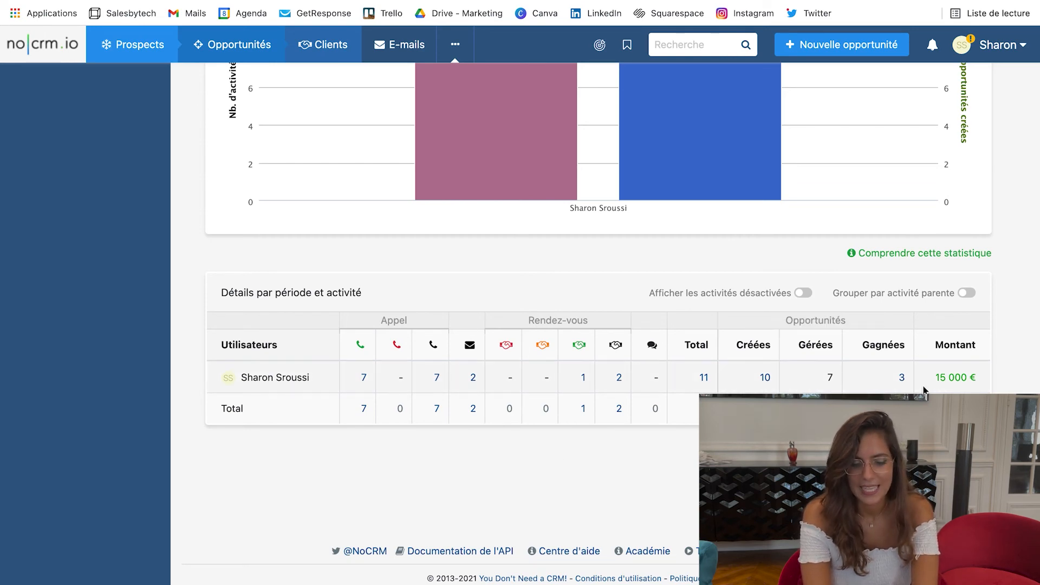
pyautogui.scroll(6, 966, 343)
pyautogui.scroll(3, 965, 342)
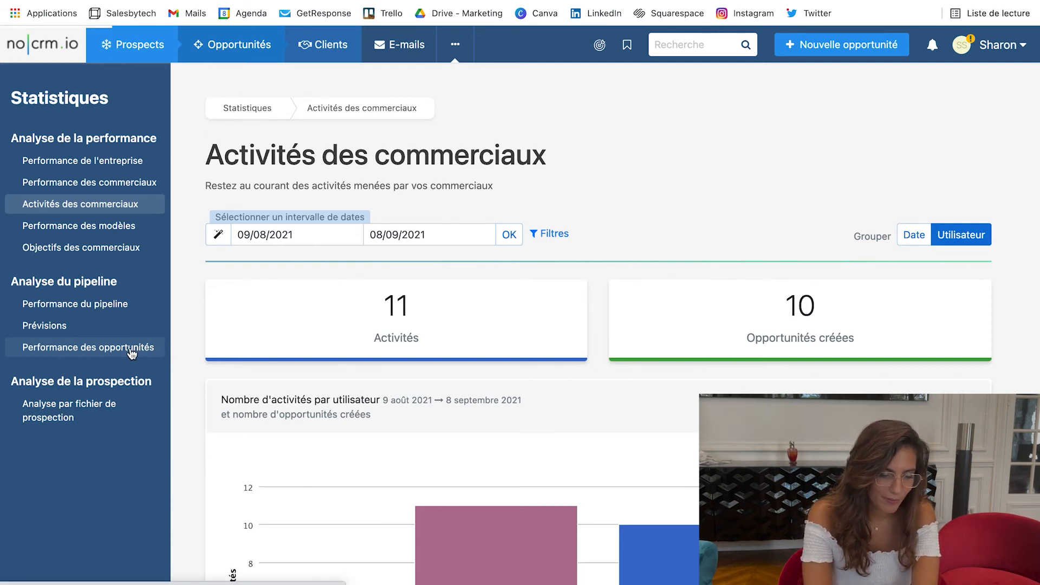
# Step: Open the opportunities performance report and look over its chart by creation date and the monthly table
pyautogui.click(92, 354)
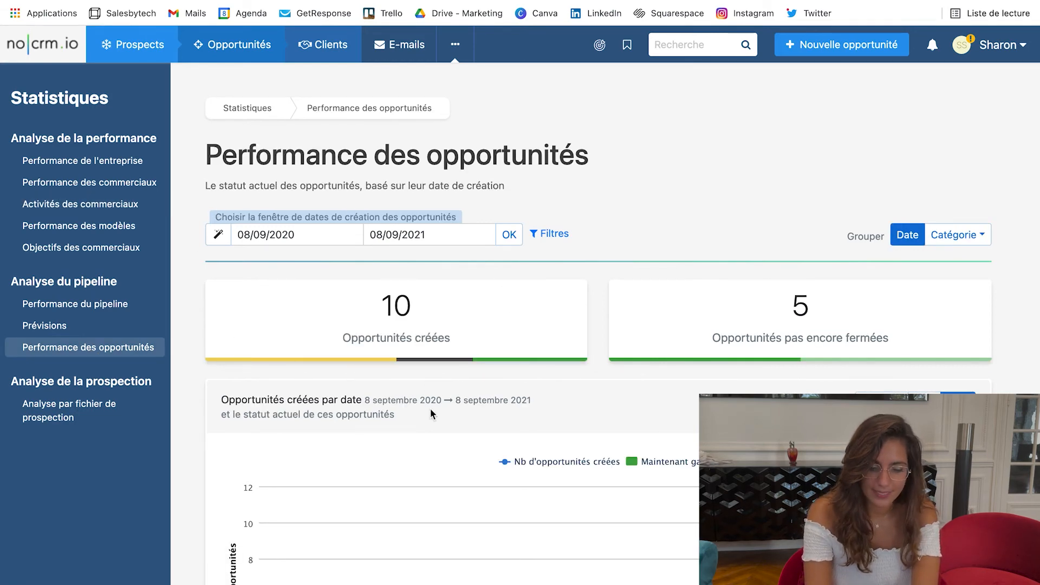
pyautogui.scroll(-2, 697, 401)
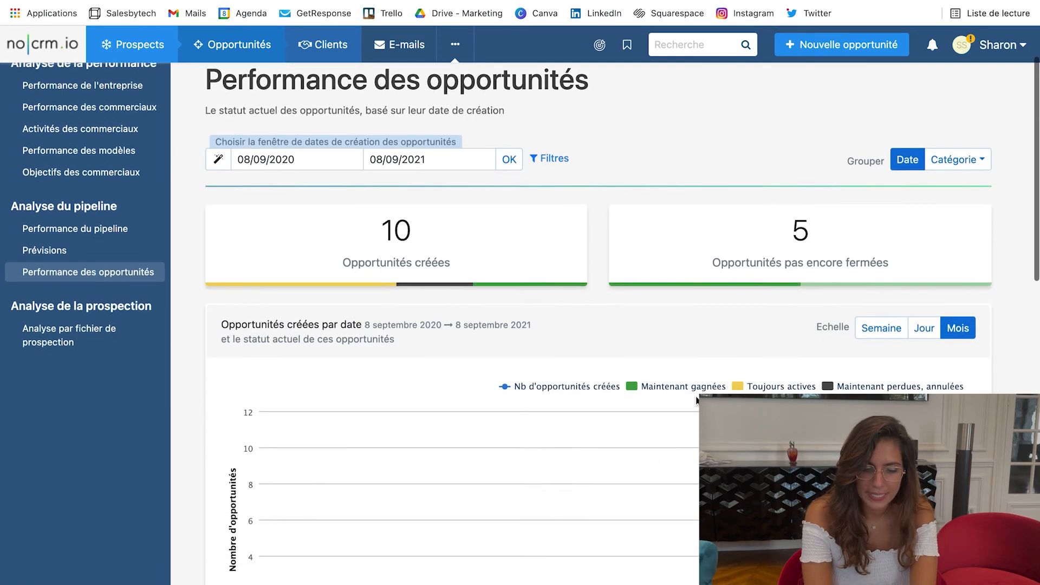
pyautogui.scroll(-3, 698, 401)
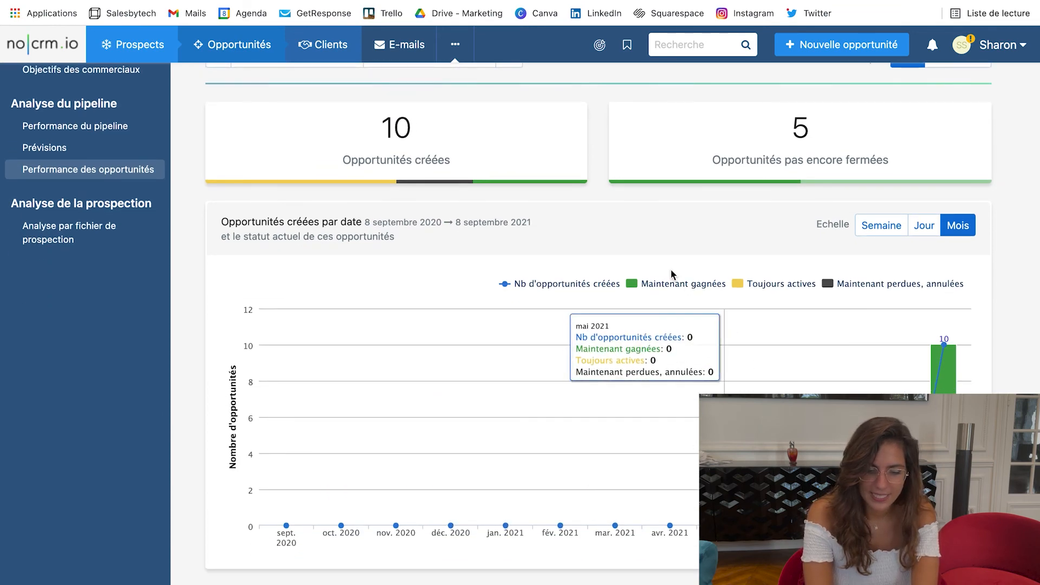
pyautogui.scroll(-7, 913, 273)
pyautogui.scroll(-10, 914, 278)
pyautogui.scroll(20, 913, 274)
pyautogui.scroll(2, 915, 279)
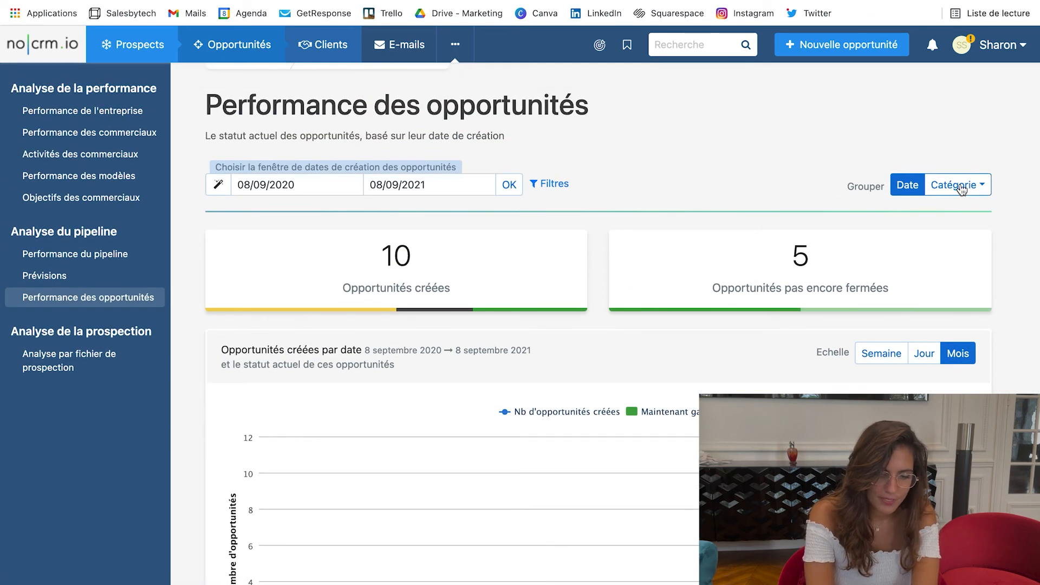
# Step: Group the opportunities performance report by the Source category and examine the resulting chart and table
pyautogui.click(959, 187)
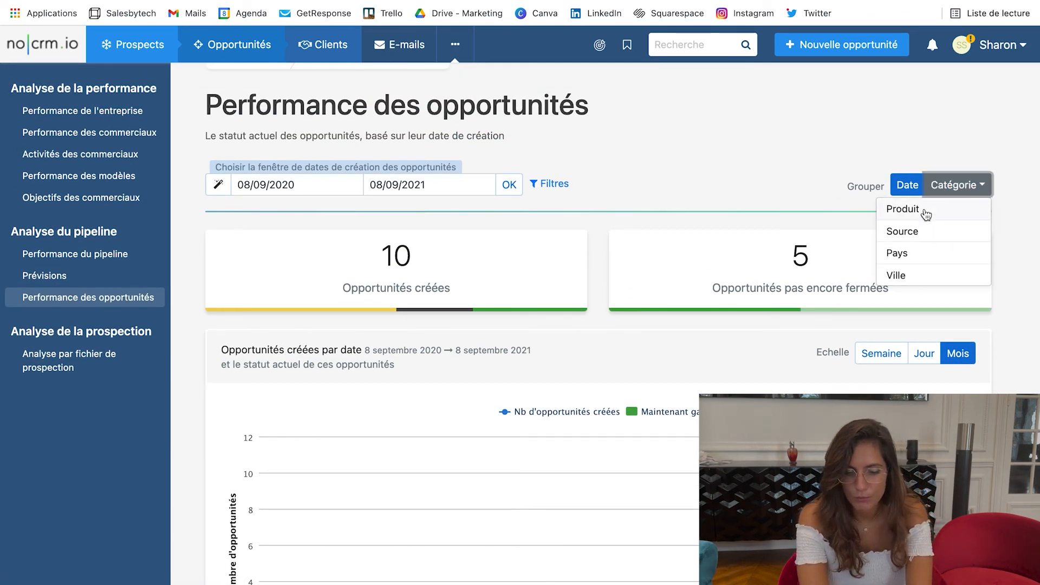
pyautogui.click(903, 232)
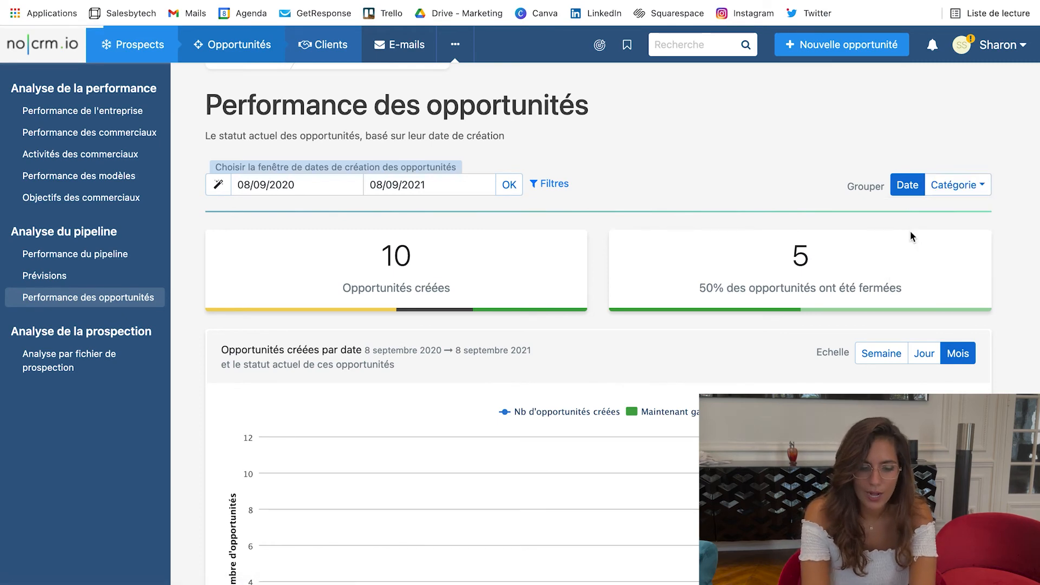
pyautogui.scroll(-5, 912, 236)
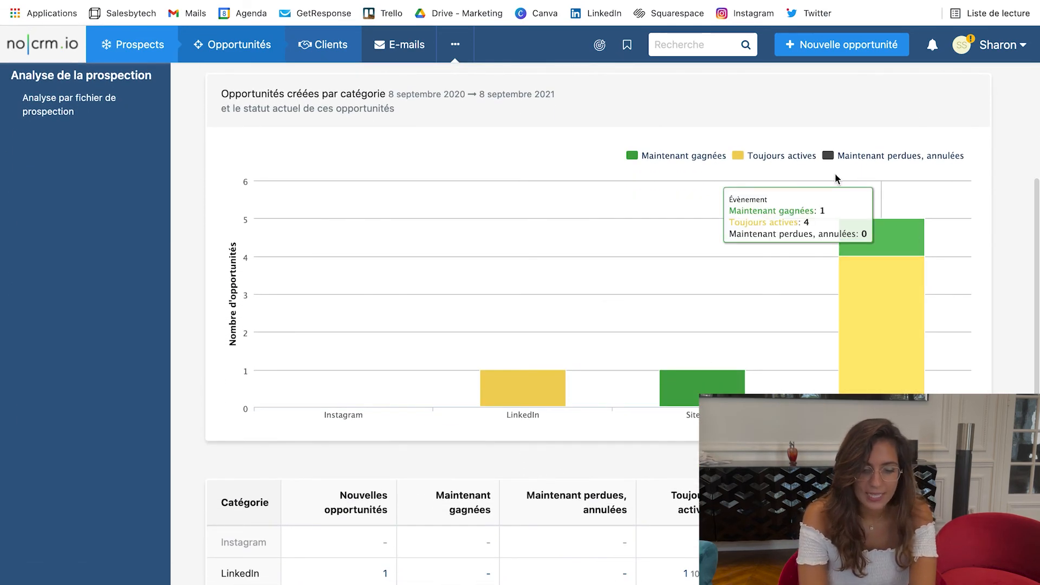
pyautogui.scroll(-5, 954, 337)
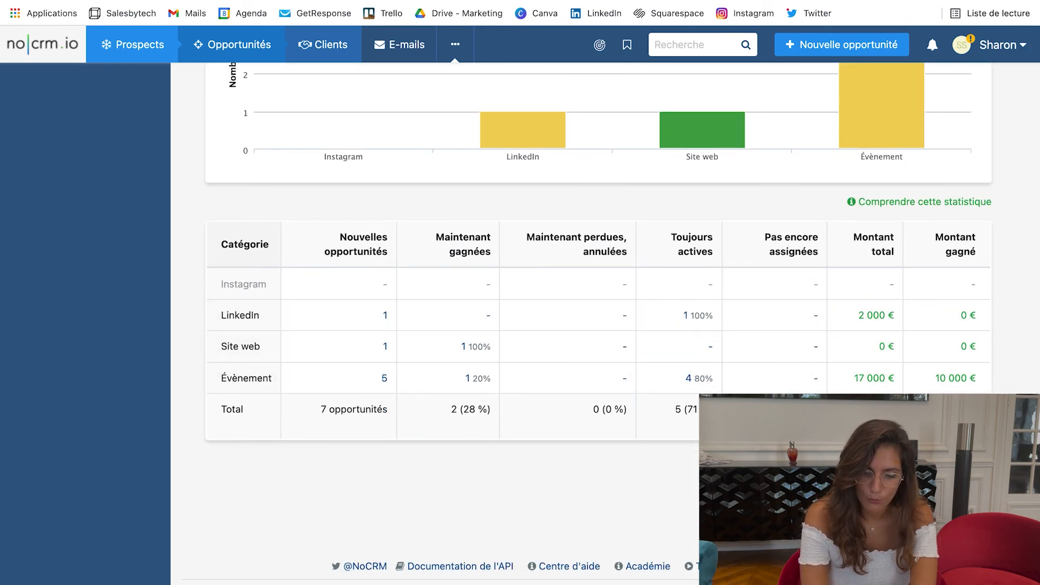
pyautogui.scroll(10, 610, 333)
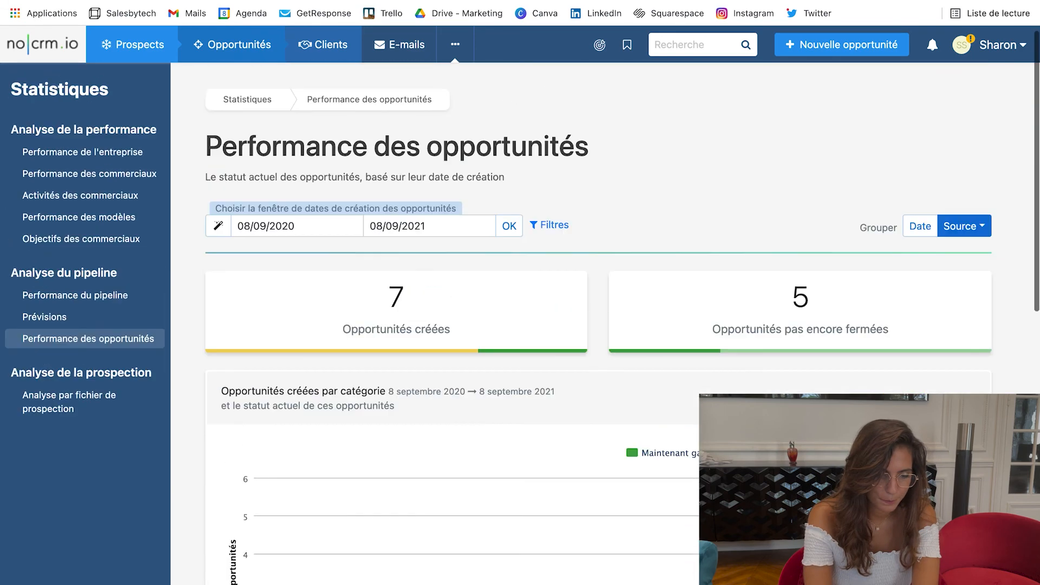
# Step: Open the account options and expand the Aide section to show the available help resources
pyautogui.click(1002, 44)
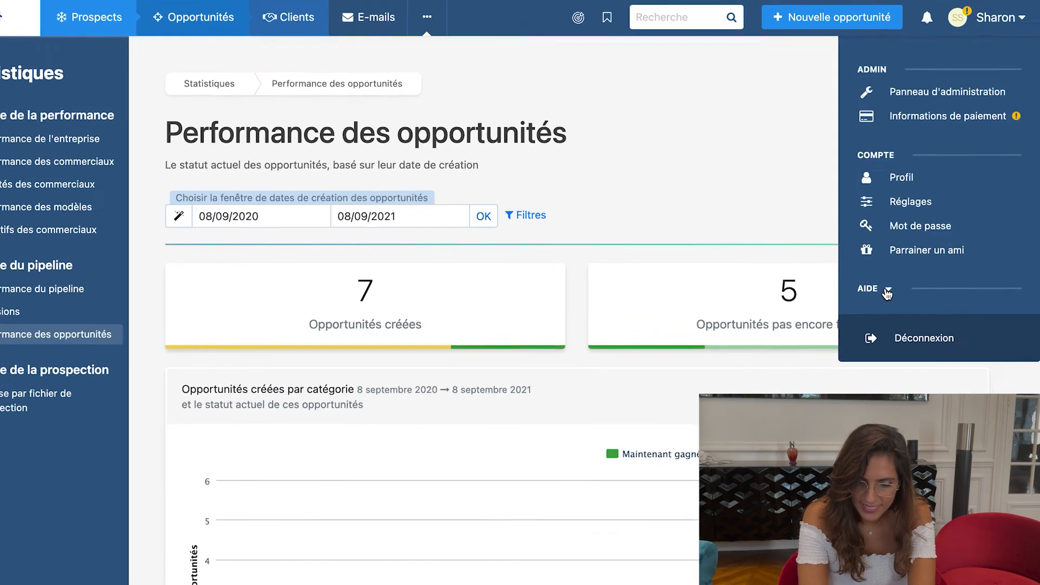
pyautogui.click(899, 305)
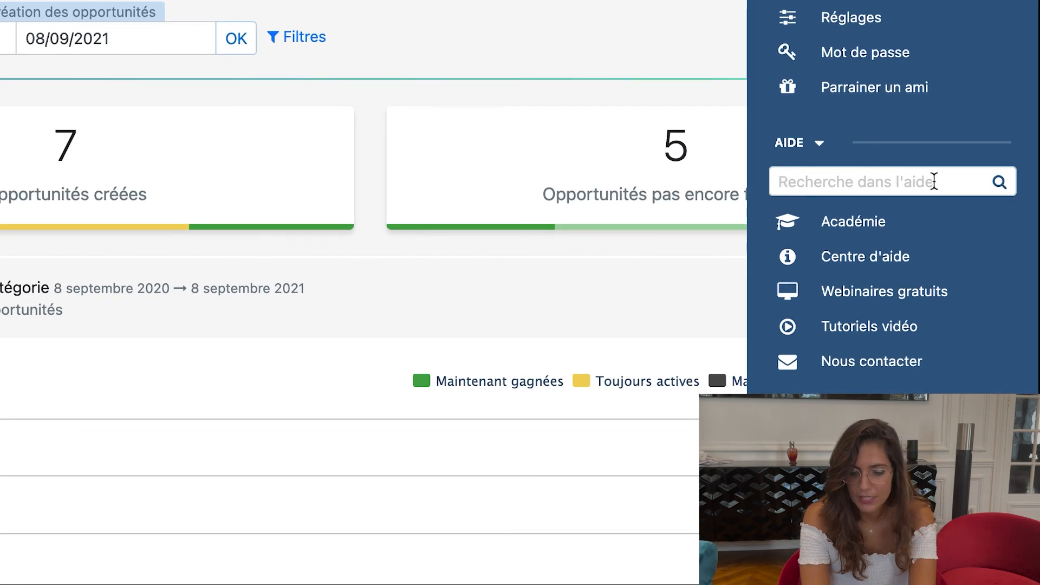